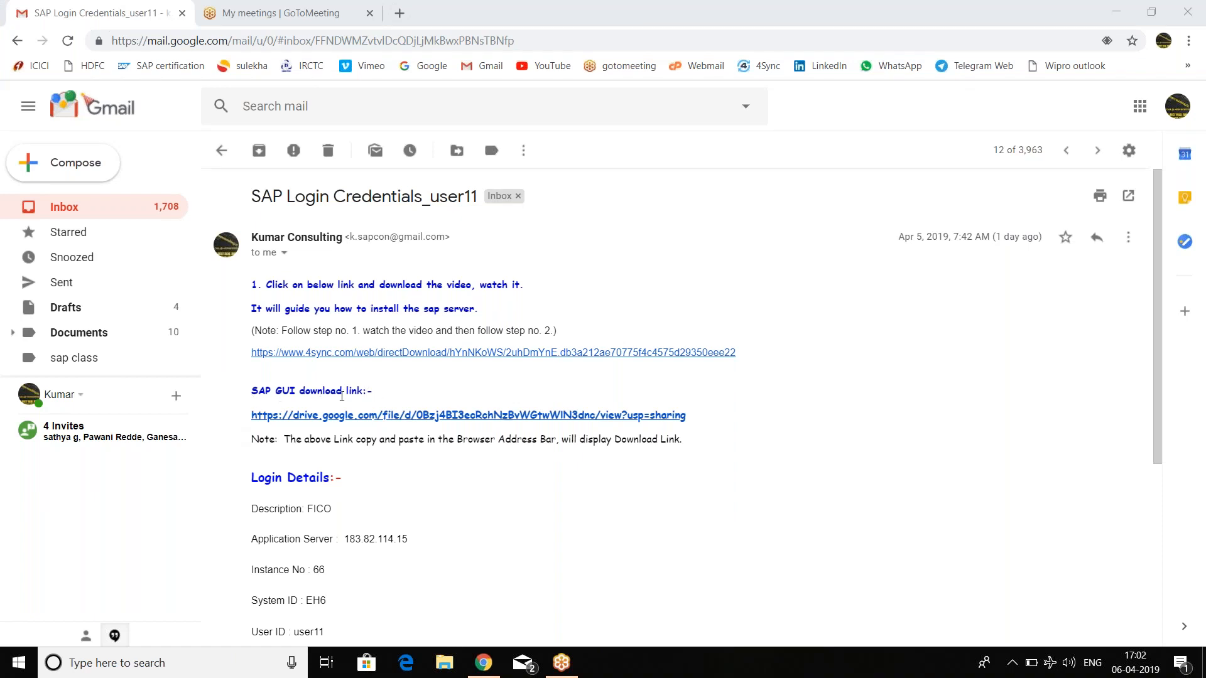
Open the drive.google.com SAP GUI link from the SAP credentials email in a new tab
left_click(401, 415)
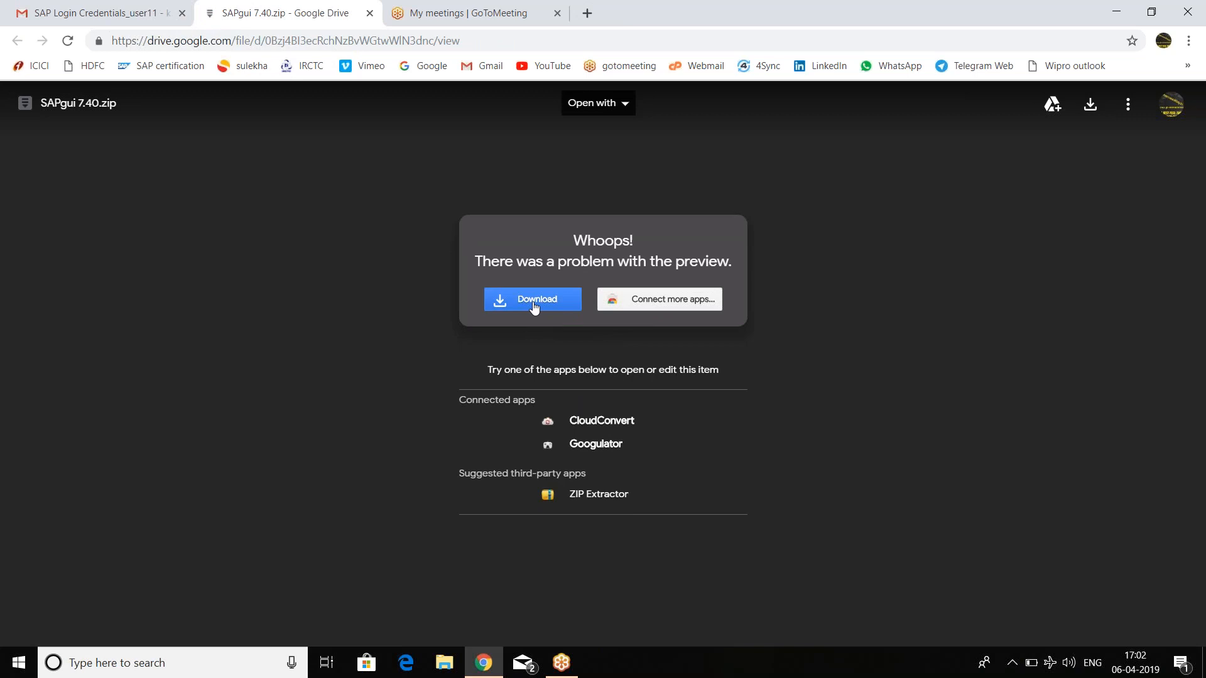
Download SAPgui 7.40.zip from Google Drive, bypassing the virus-scan warning
left_click(534, 303)
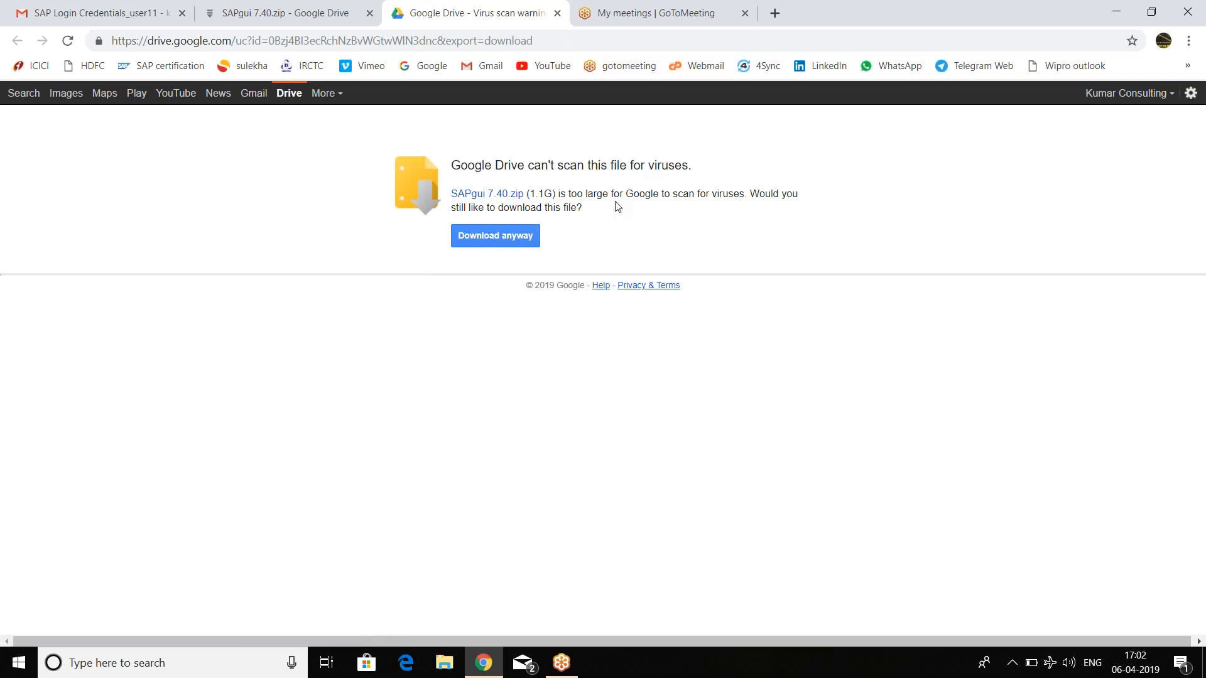
left_click(494, 242)
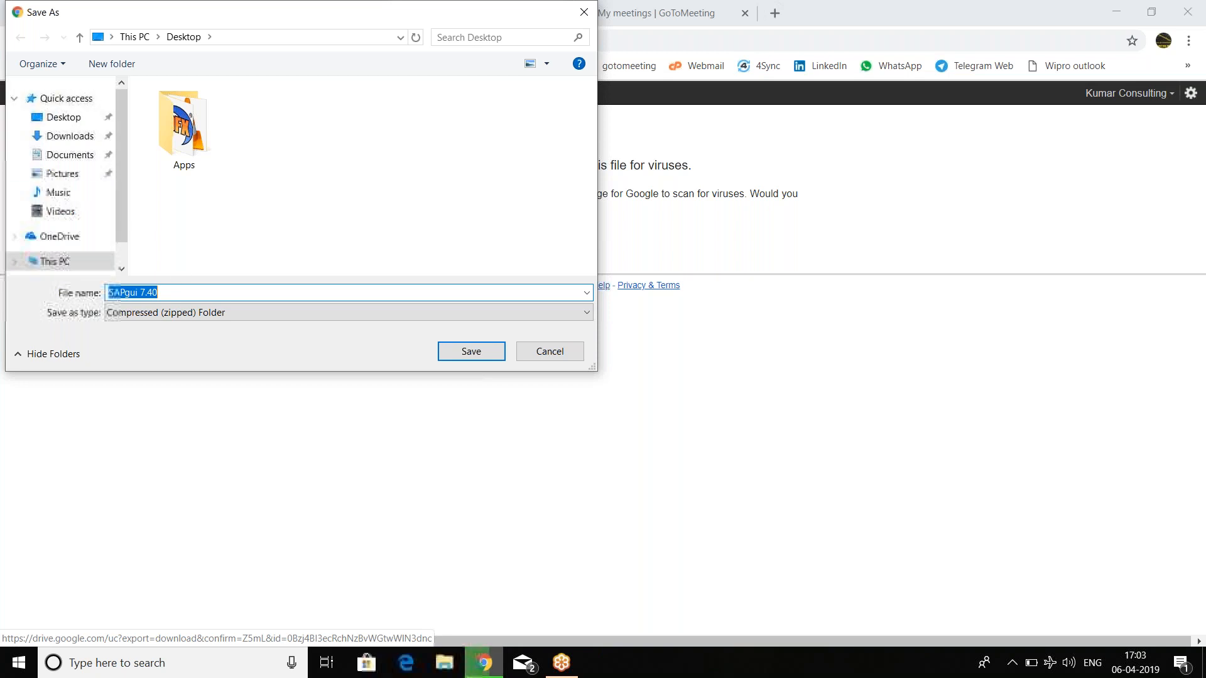
Save SAPgui 7.40 as a zipped folder on the Desktop, starting the 1.1 GB download
left_click(502, 353)
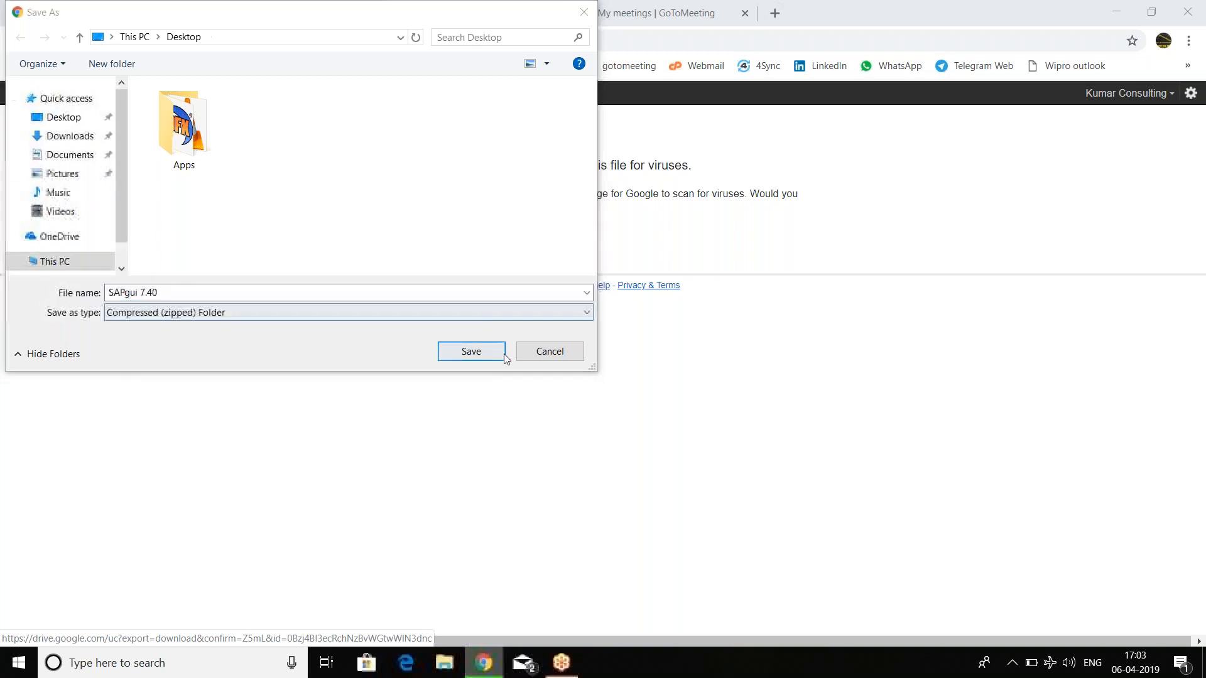
left_click(184, 289)
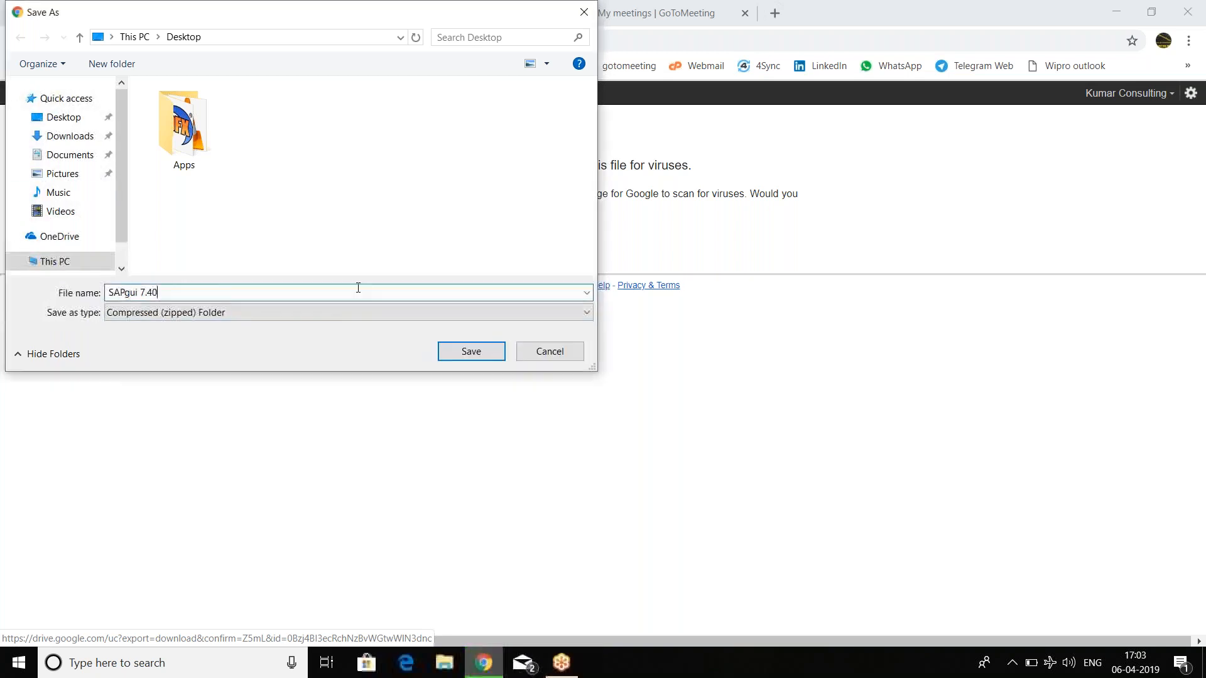
left_click(486, 357)
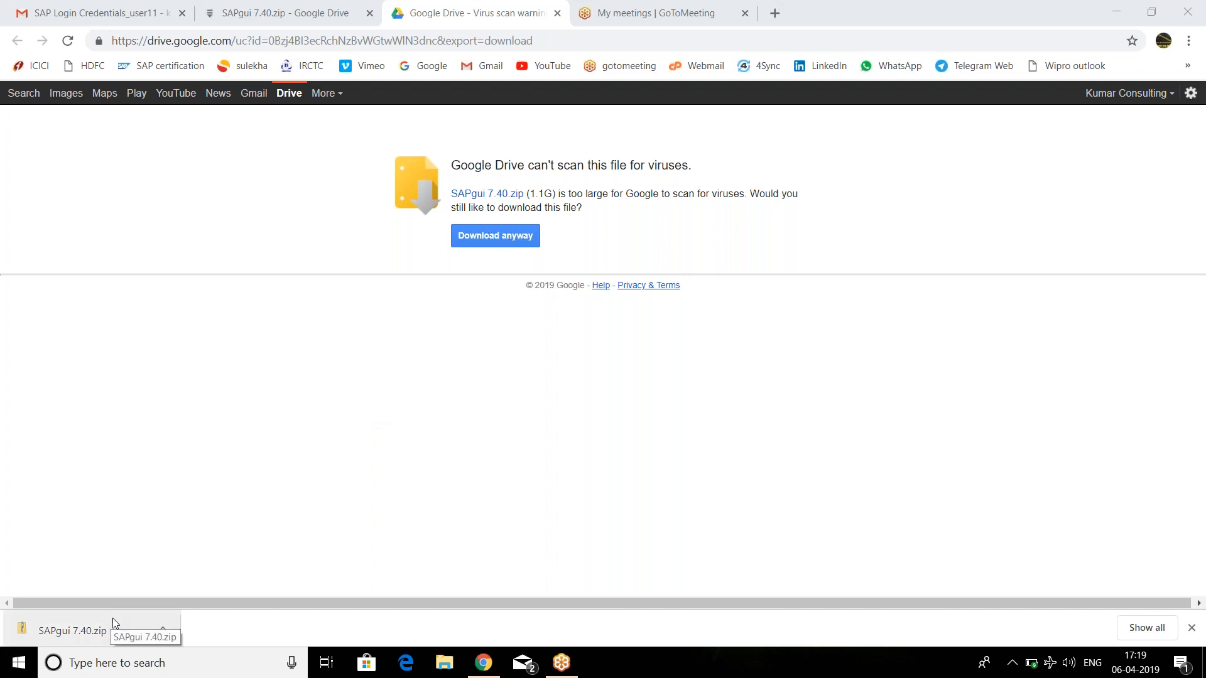
Open the finished SAPgui 7.40 zip from Chrome's download bar with File Explorer
left_click(163, 630)
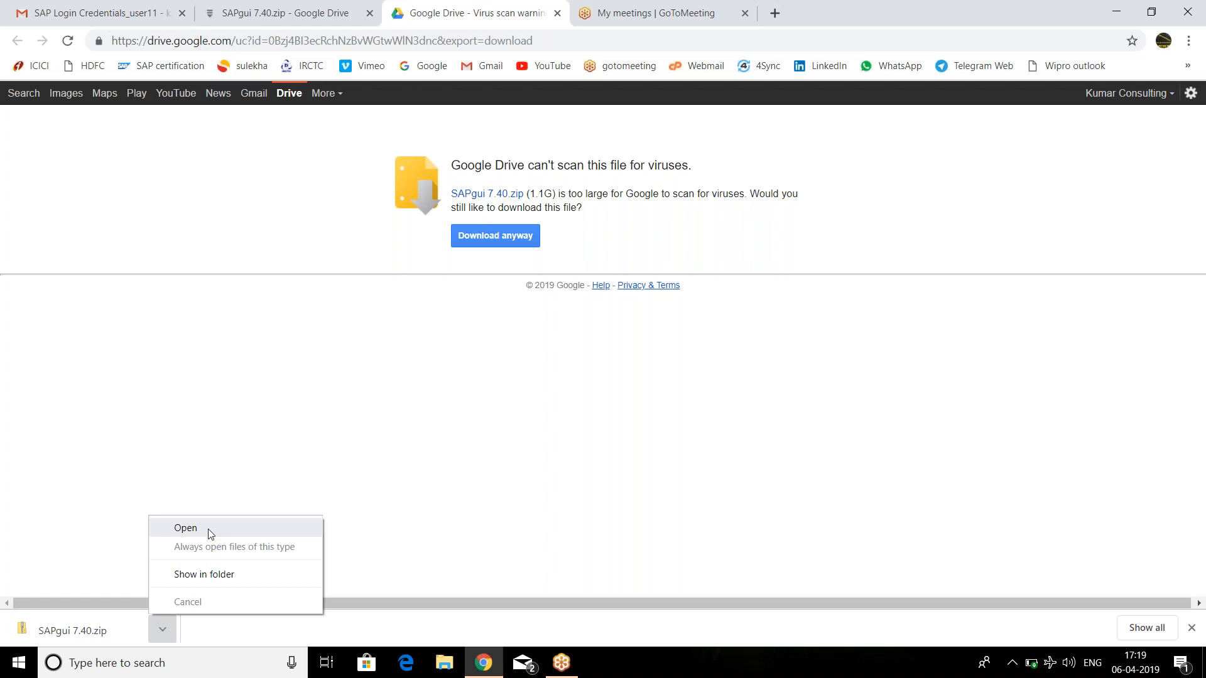
left_click(440, 401)
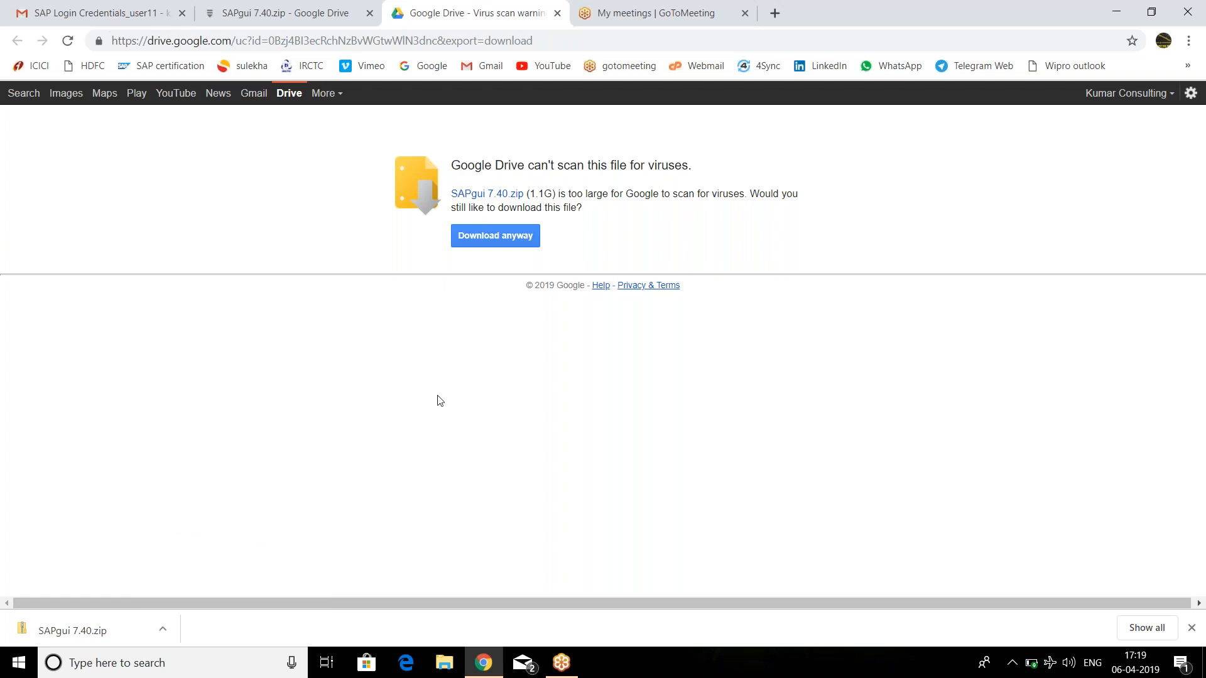
key("super+d")
left_click(38, 531)
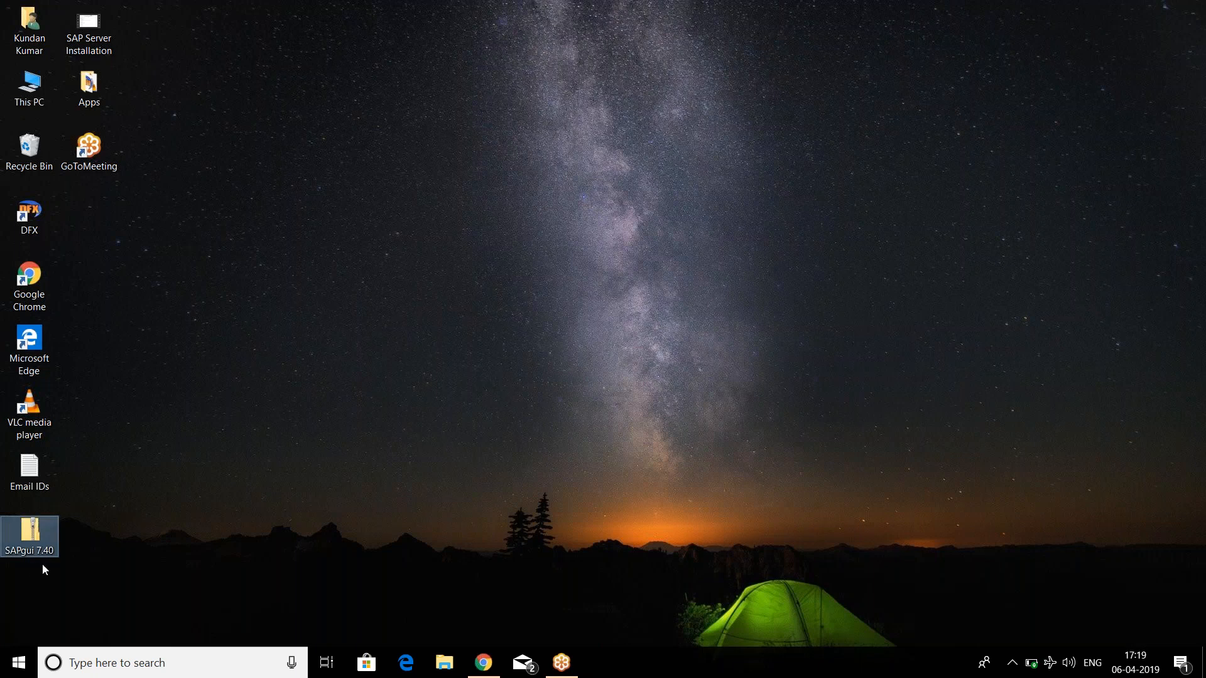
left_click(141, 538)
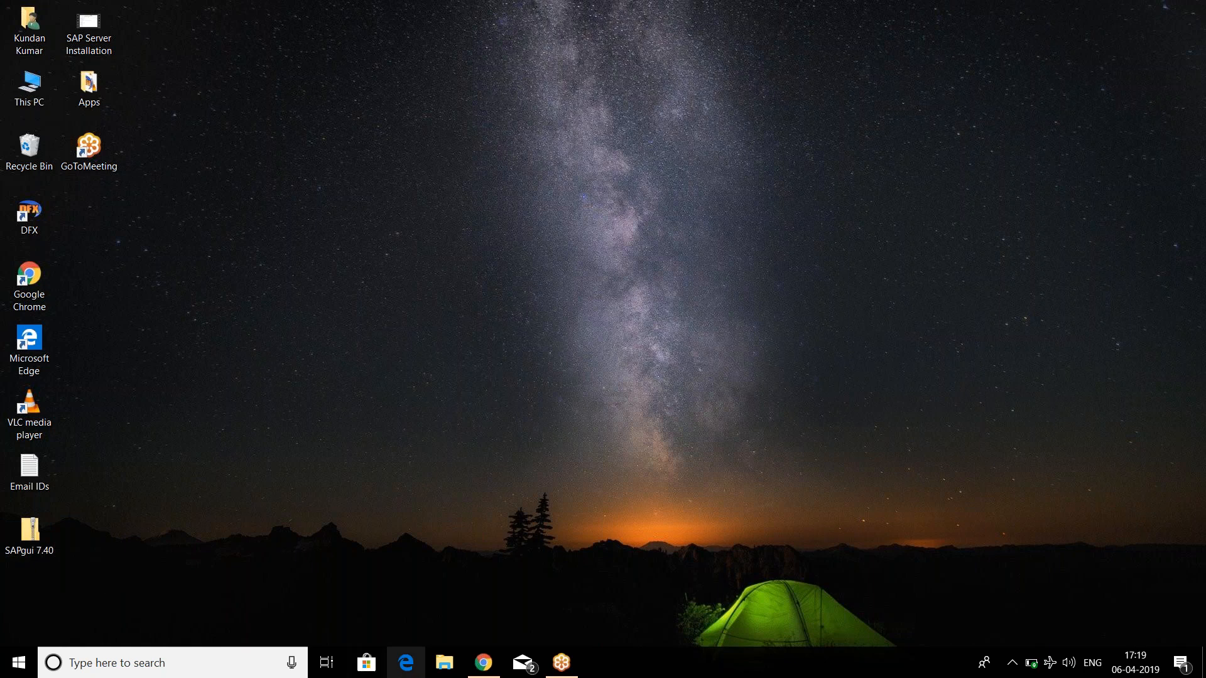
left_click(483, 663)
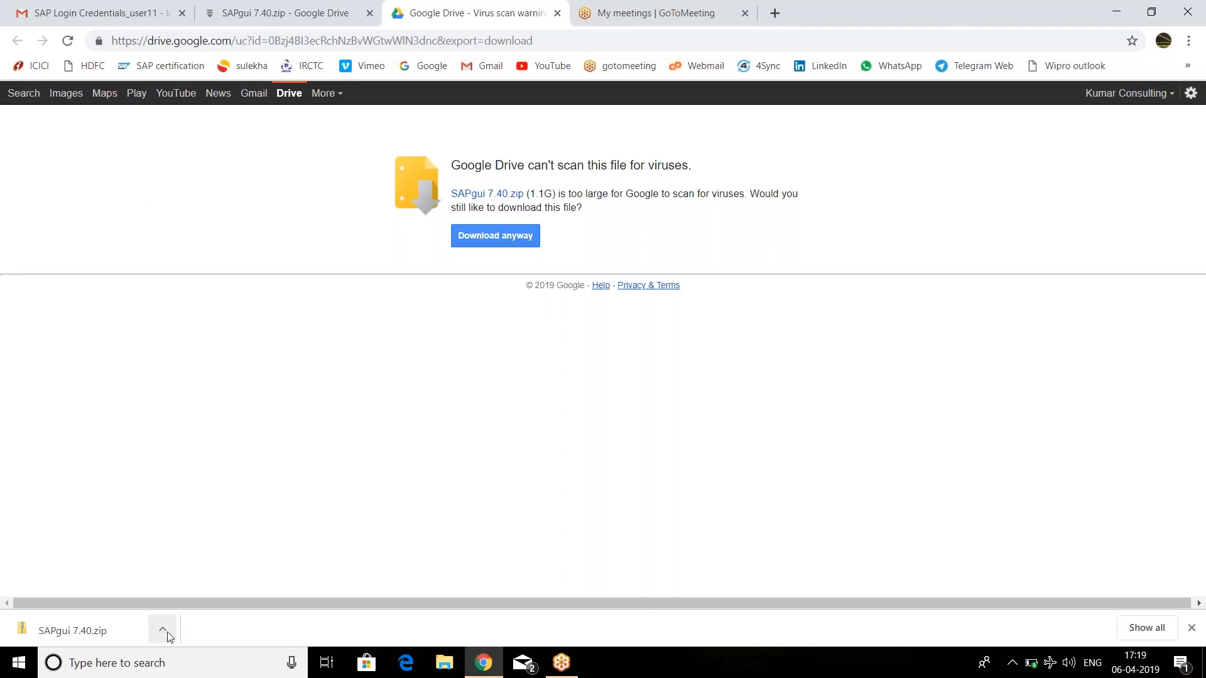
left_click(164, 631)
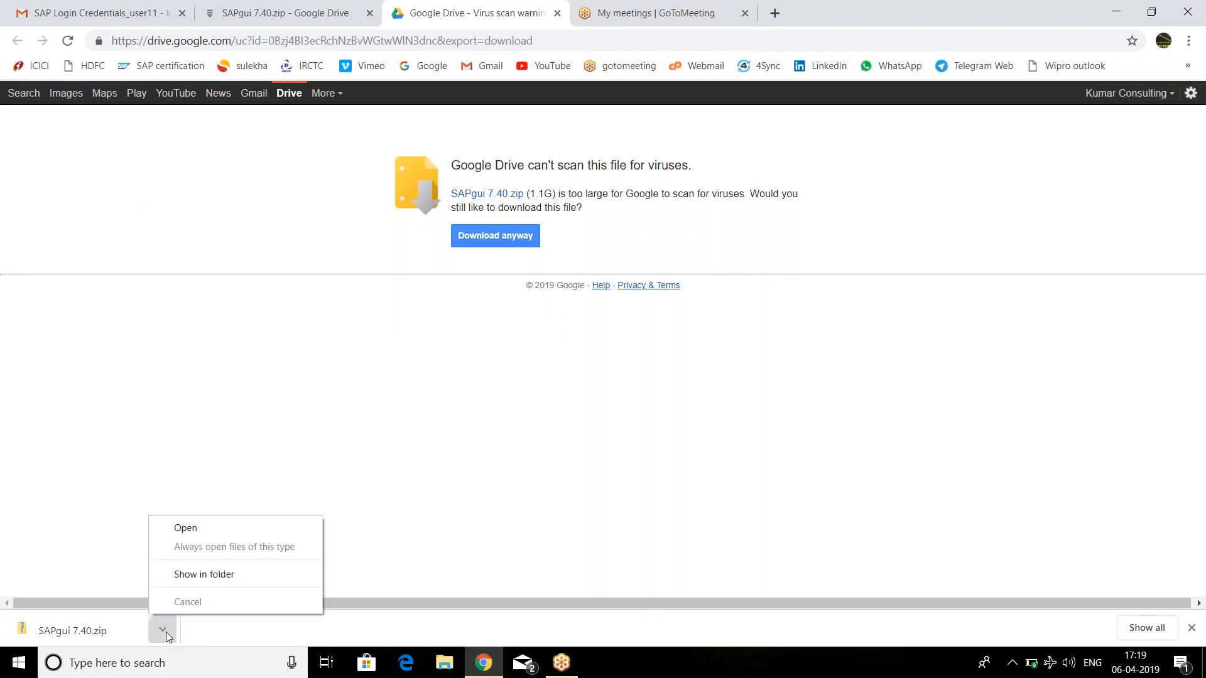
left_click(207, 531)
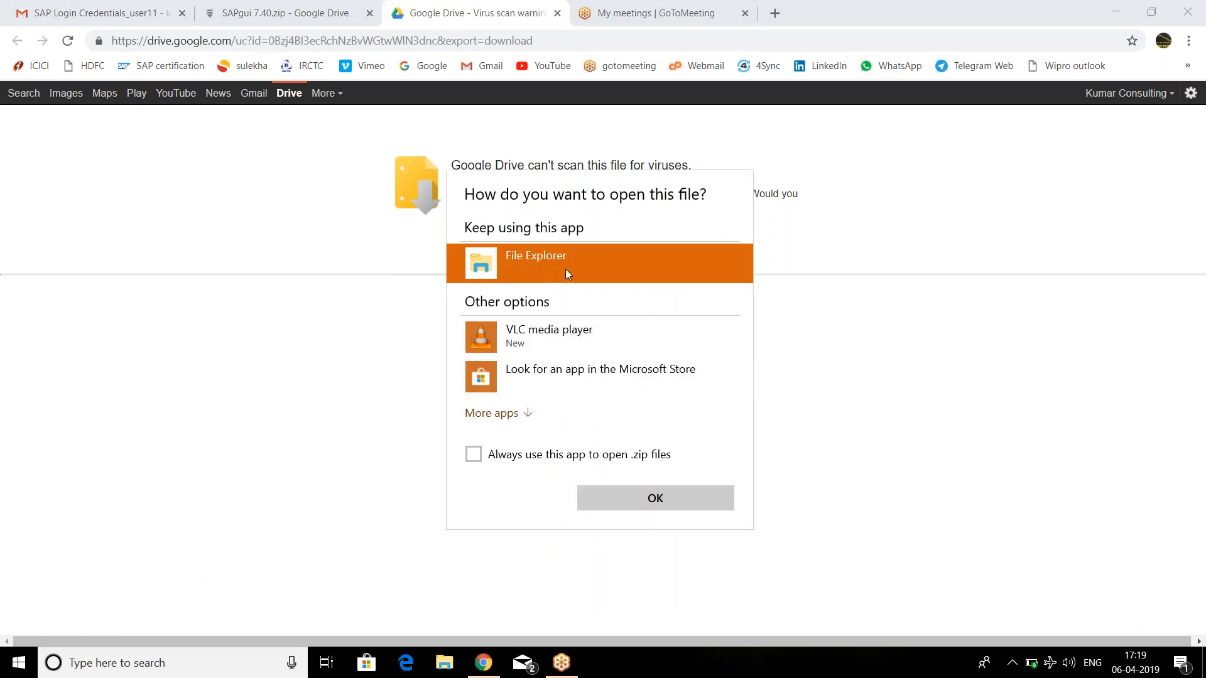
left_click(646, 505)
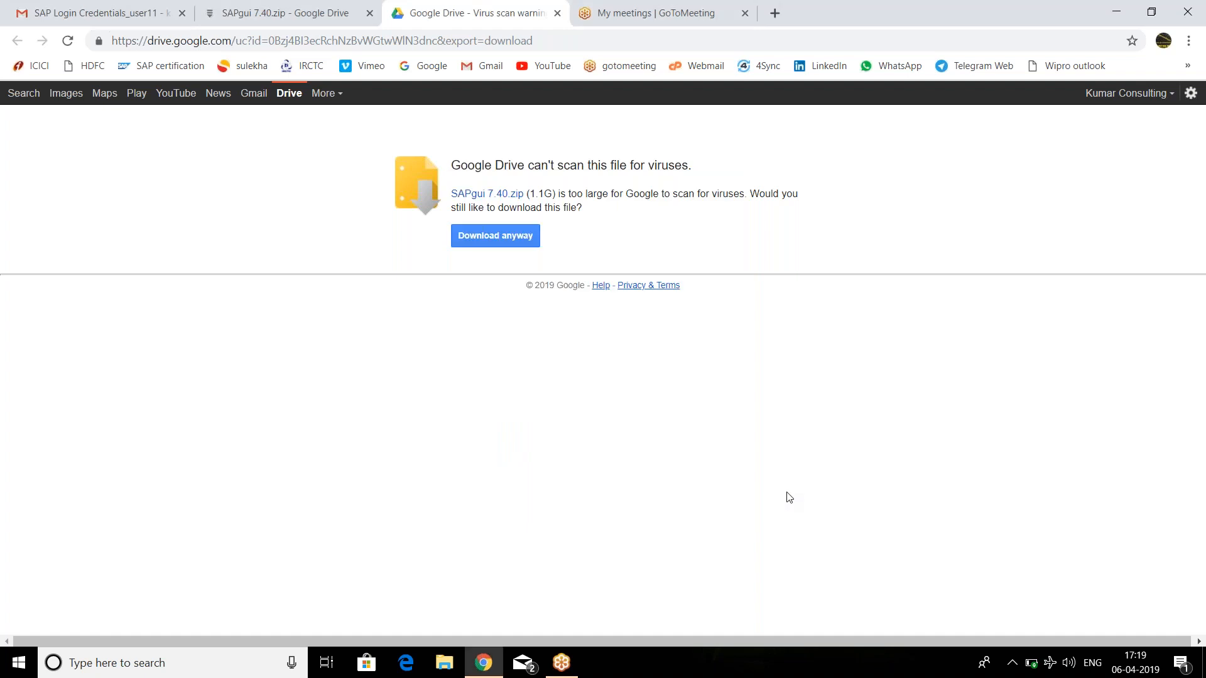
Refresh the desktop and open the SAPgui 7.40 zip icon in File Explorer
key("super+d")
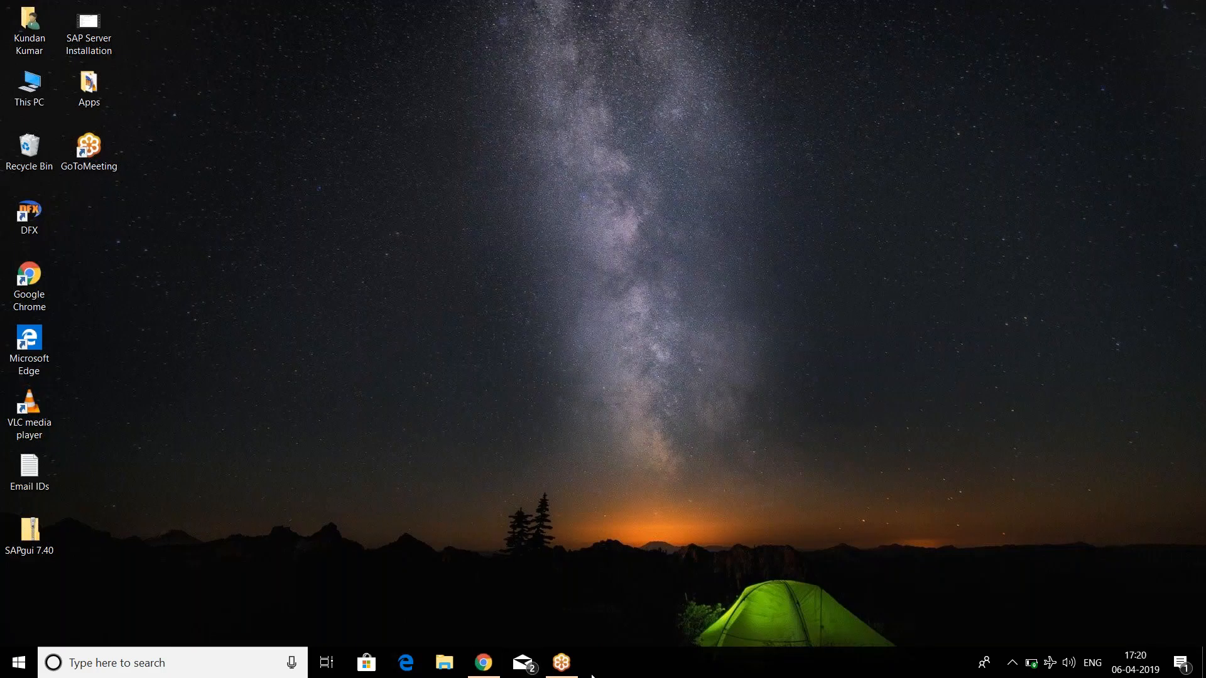
right_click(285, 221)
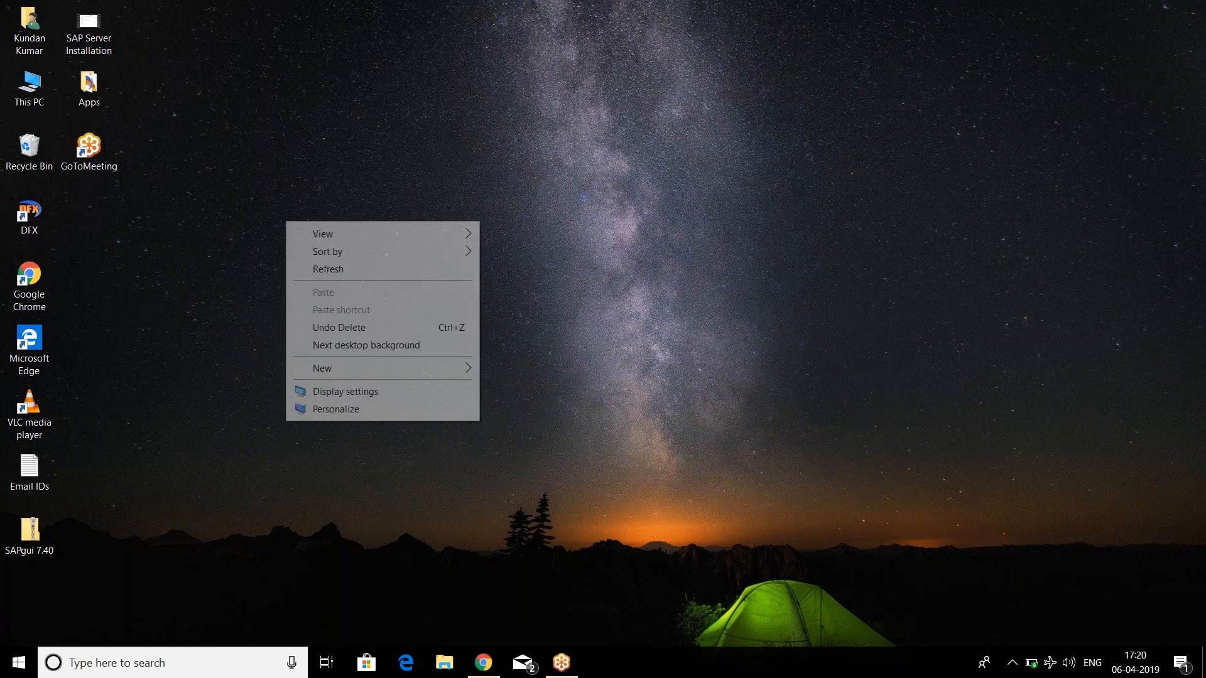
left_click(326, 267)
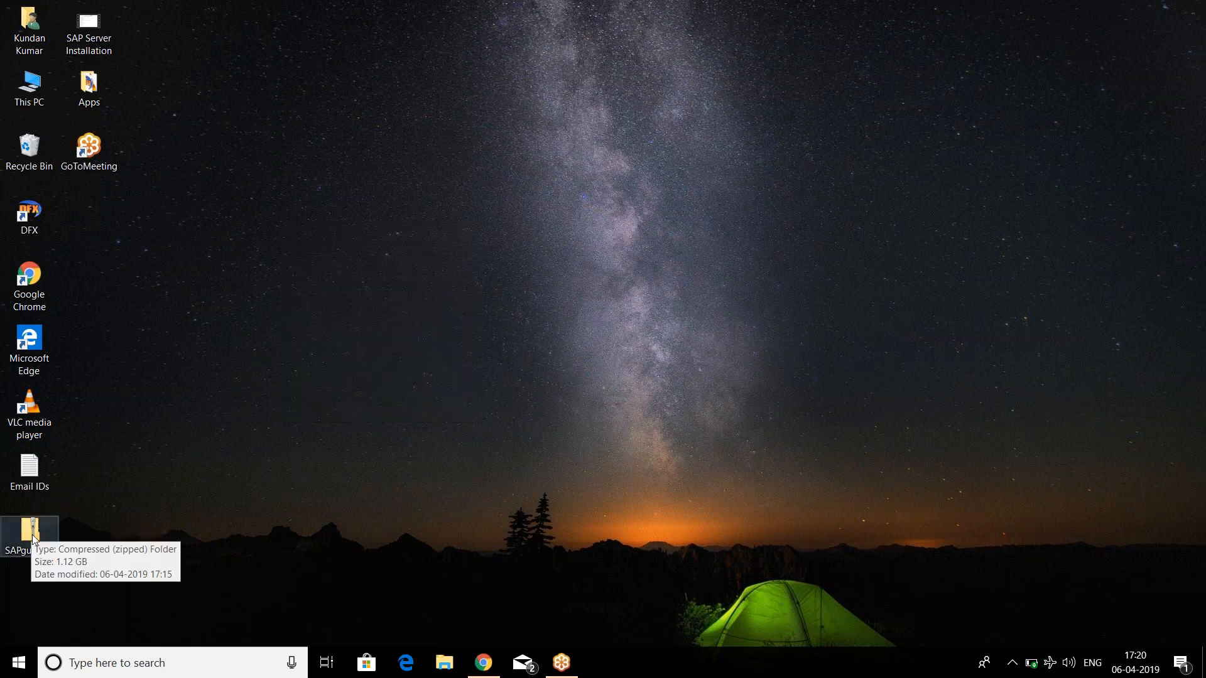
right_click(266, 238)
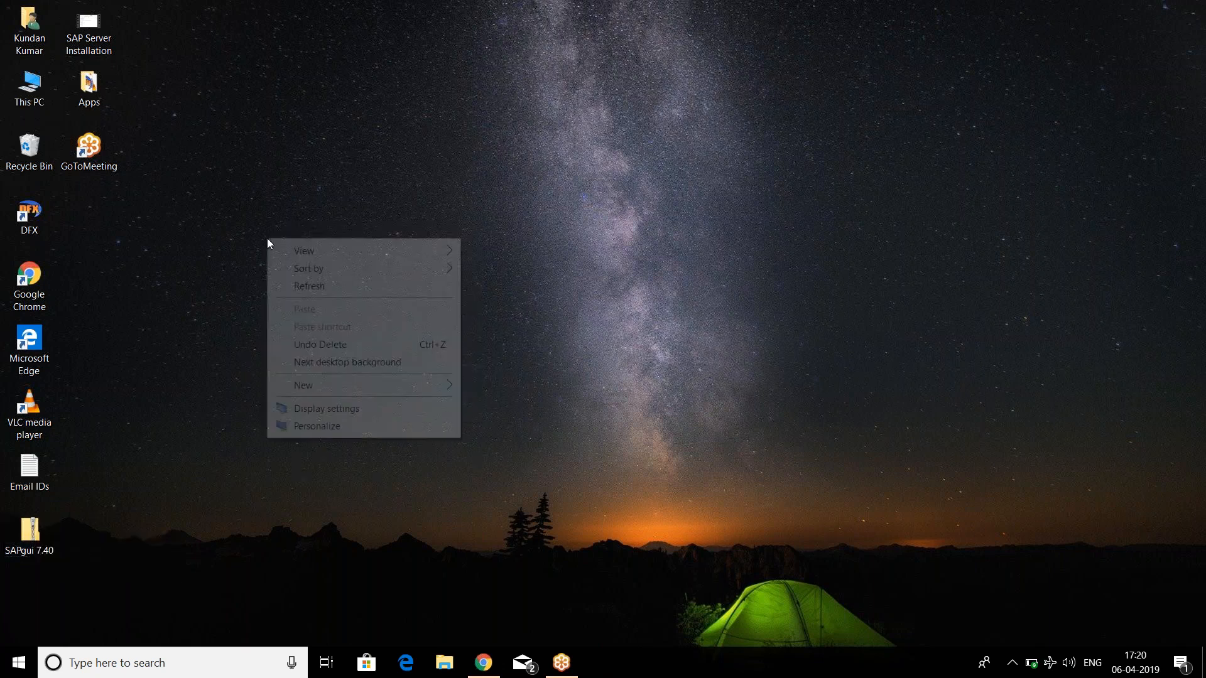
left_click(317, 286)
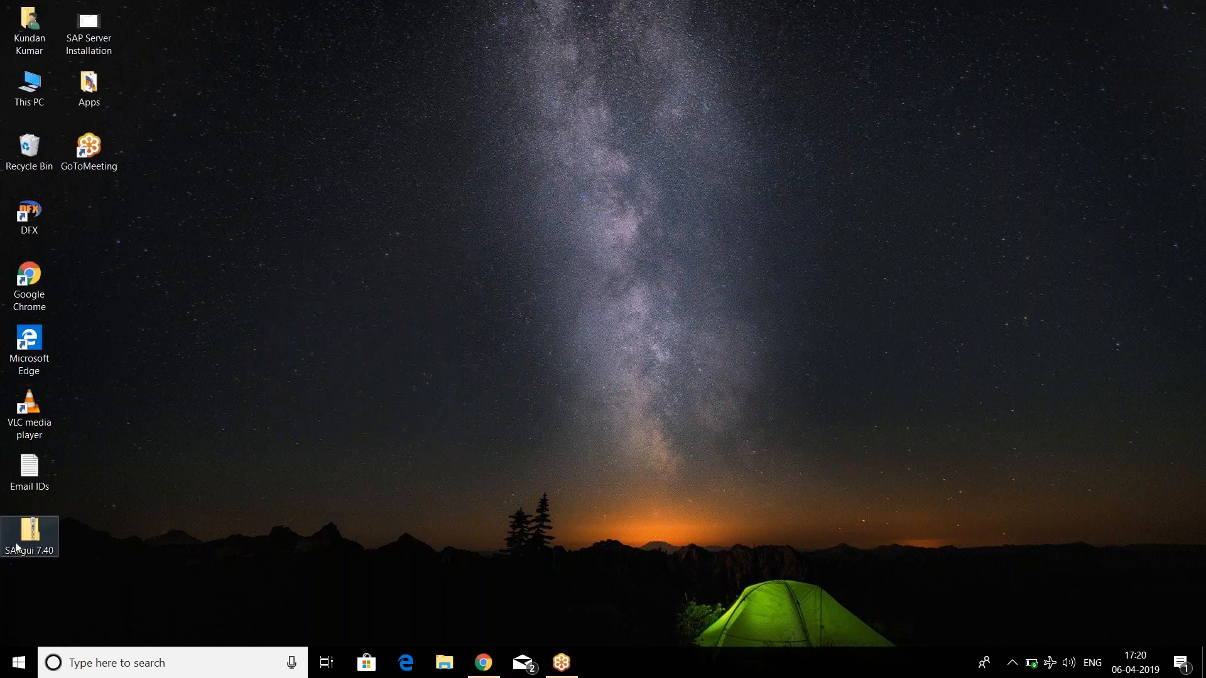
left_click(35, 528)
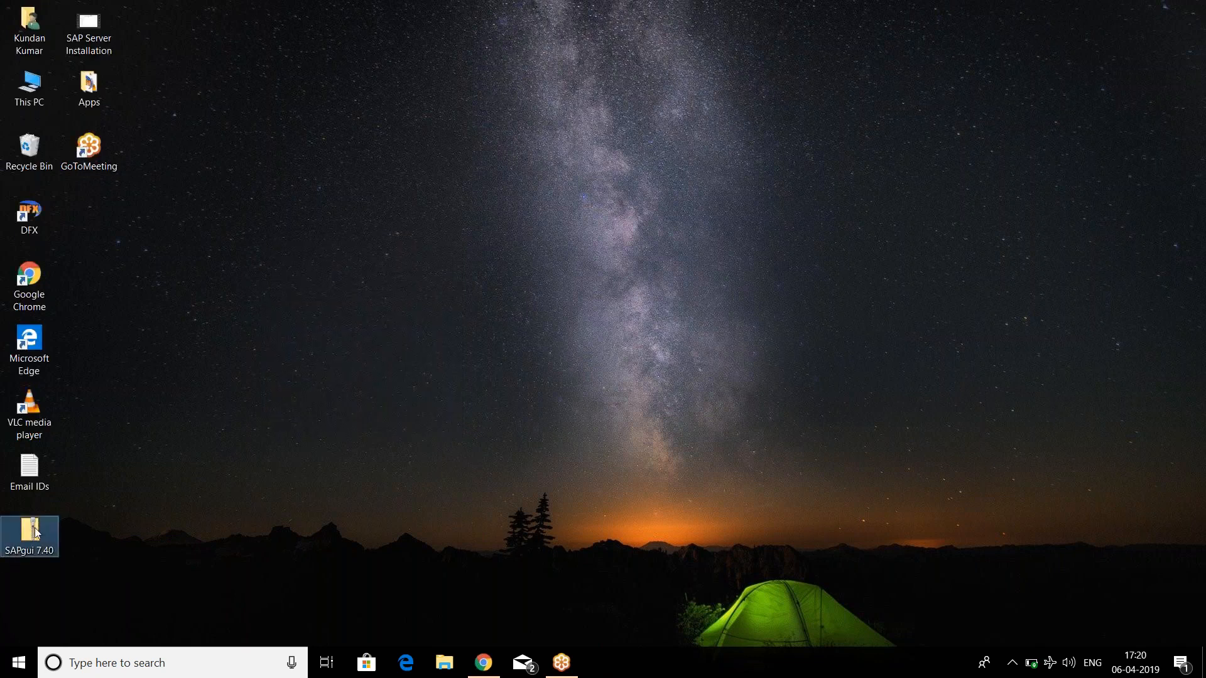
double_click(36, 533)
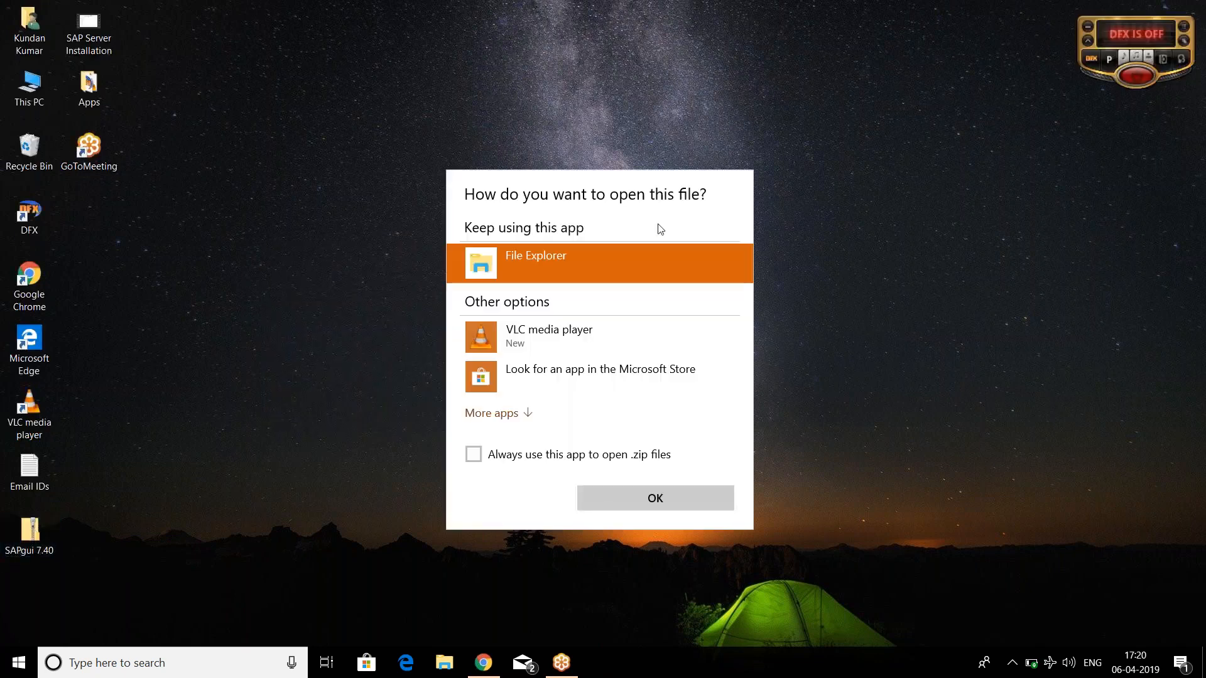
left_click(656, 503)
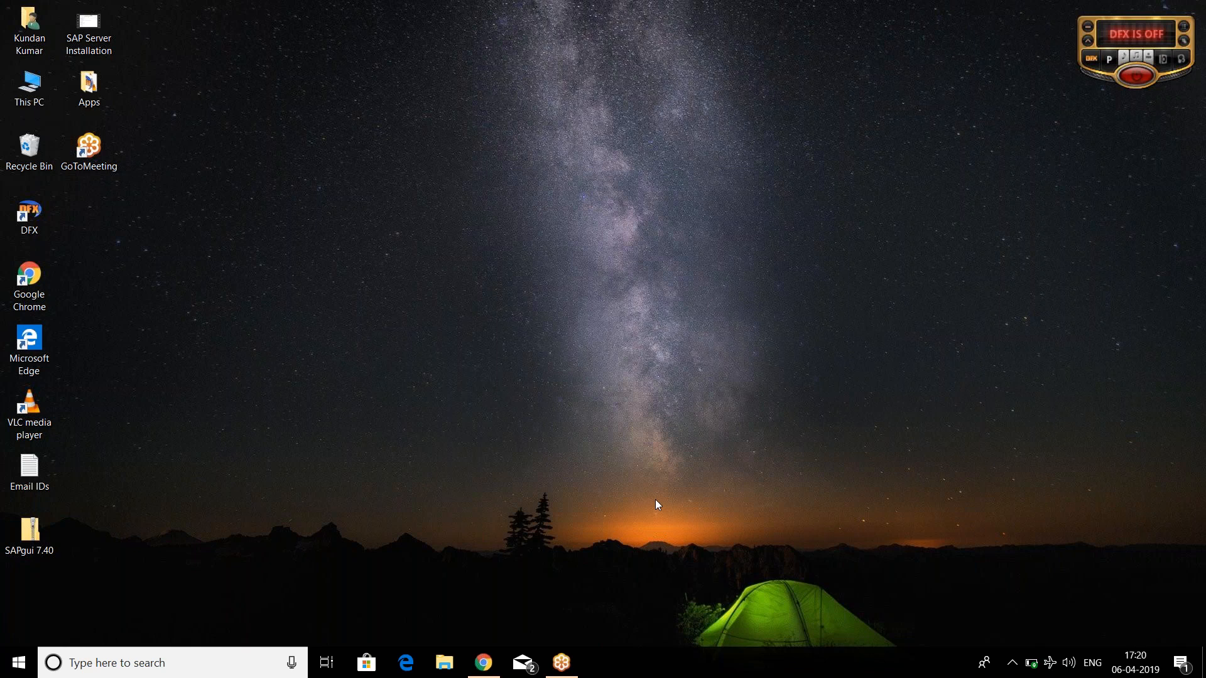
left_click(444, 663)
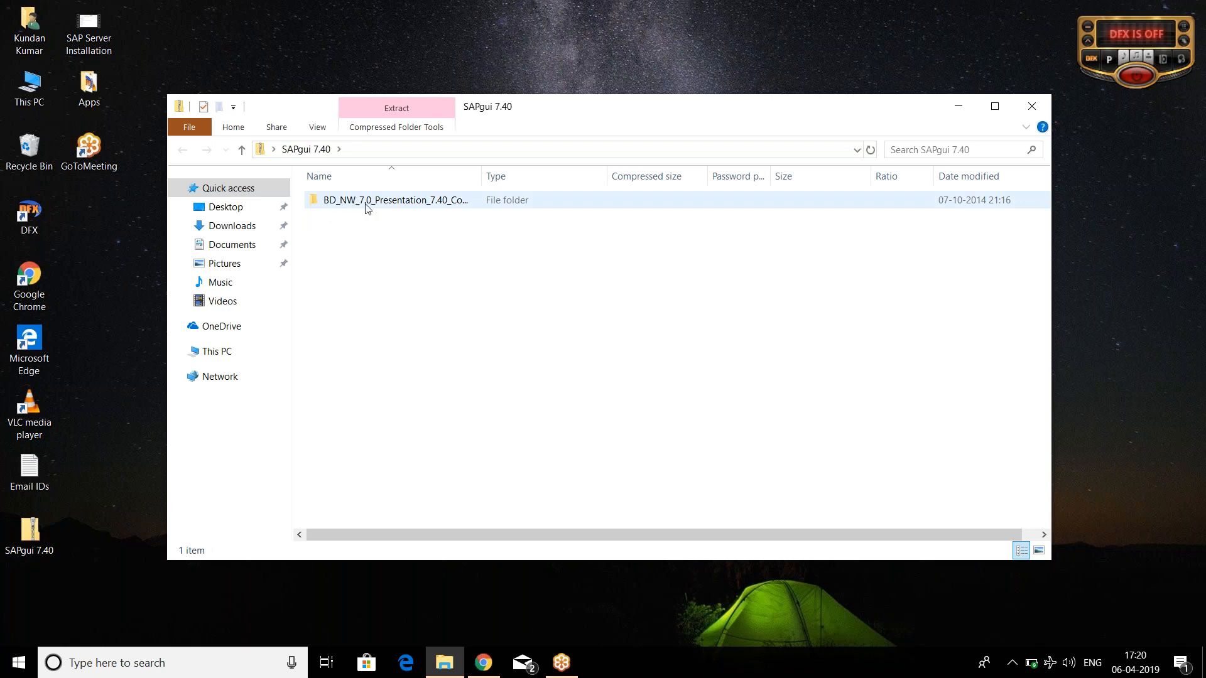
Browse inside the zip to BD_NW_7.0_Presentation_7.40_Comp._1_\PRES1\GUI\WINDOWS\WIN32
double_click(358, 201)
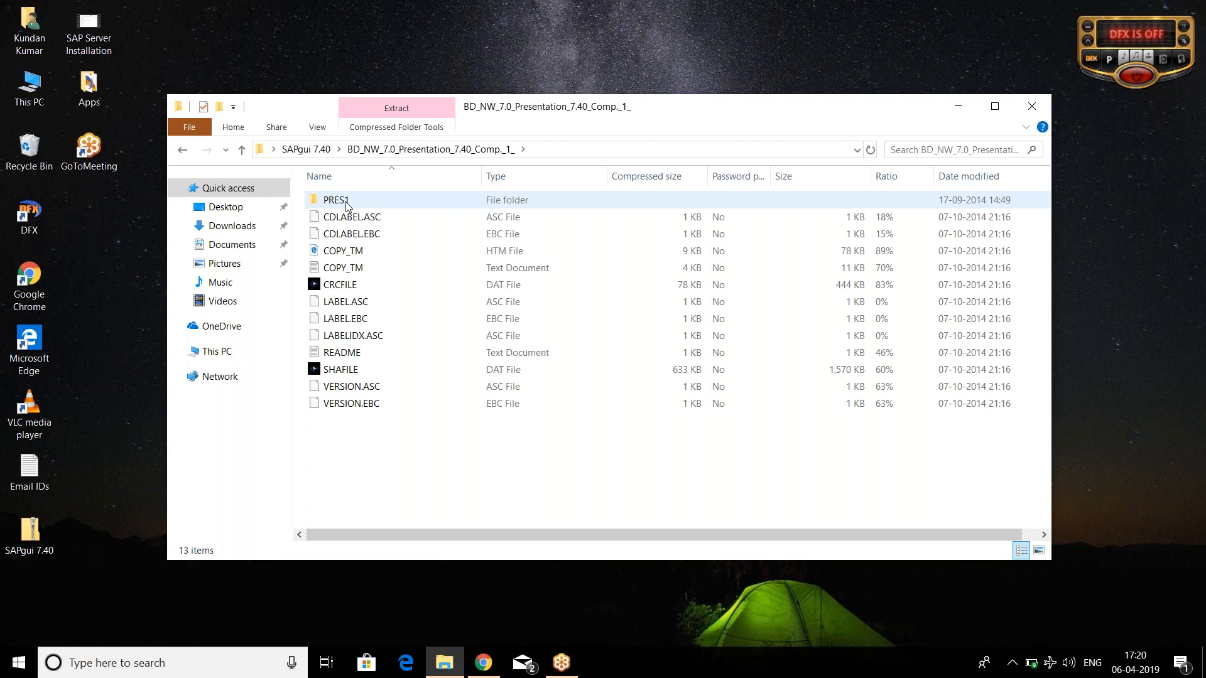
double_click(346, 203)
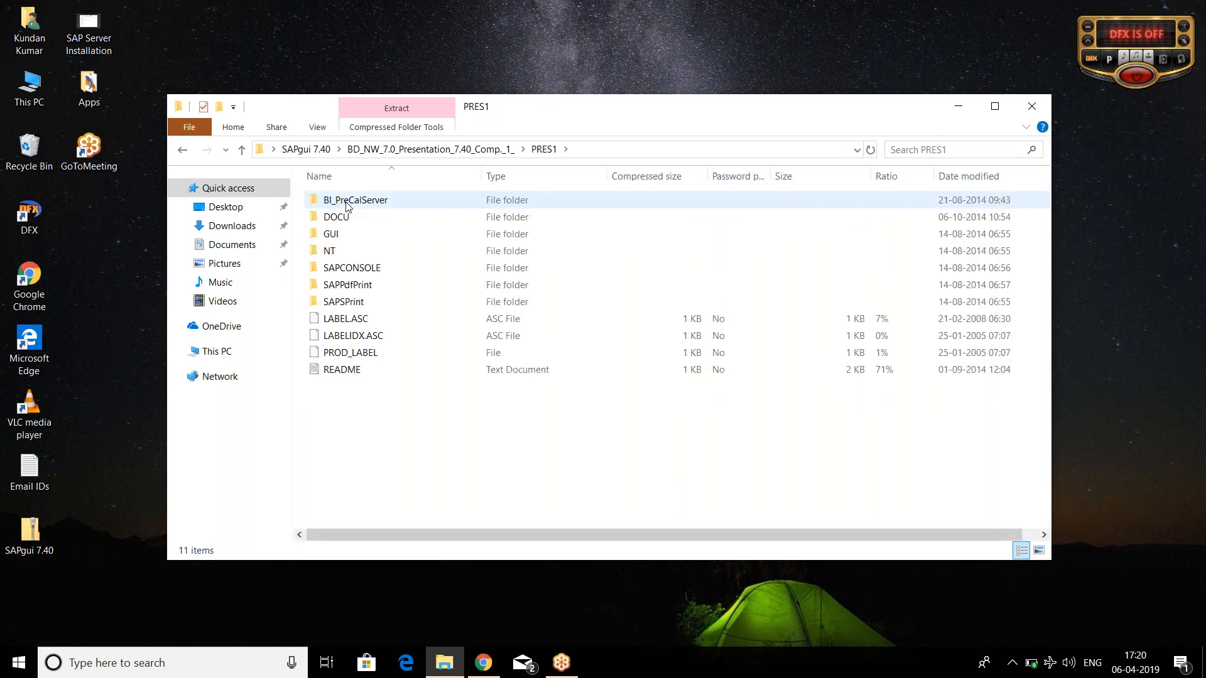
double_click(342, 239)
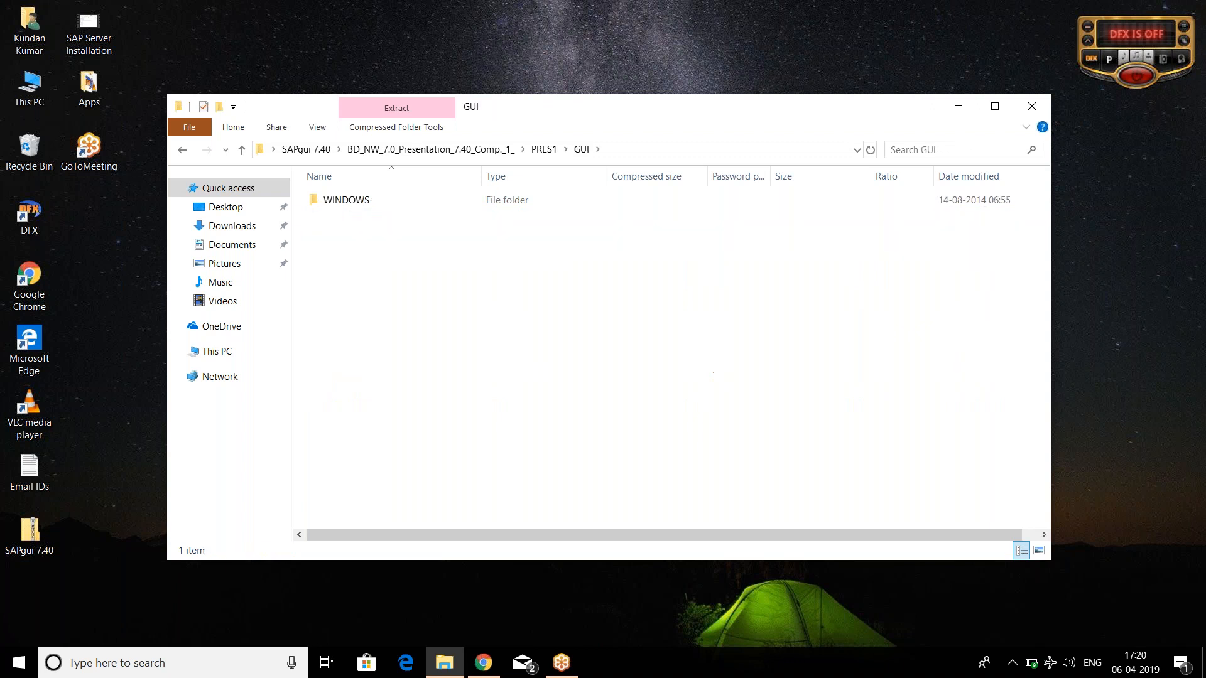
double_click(344, 202)
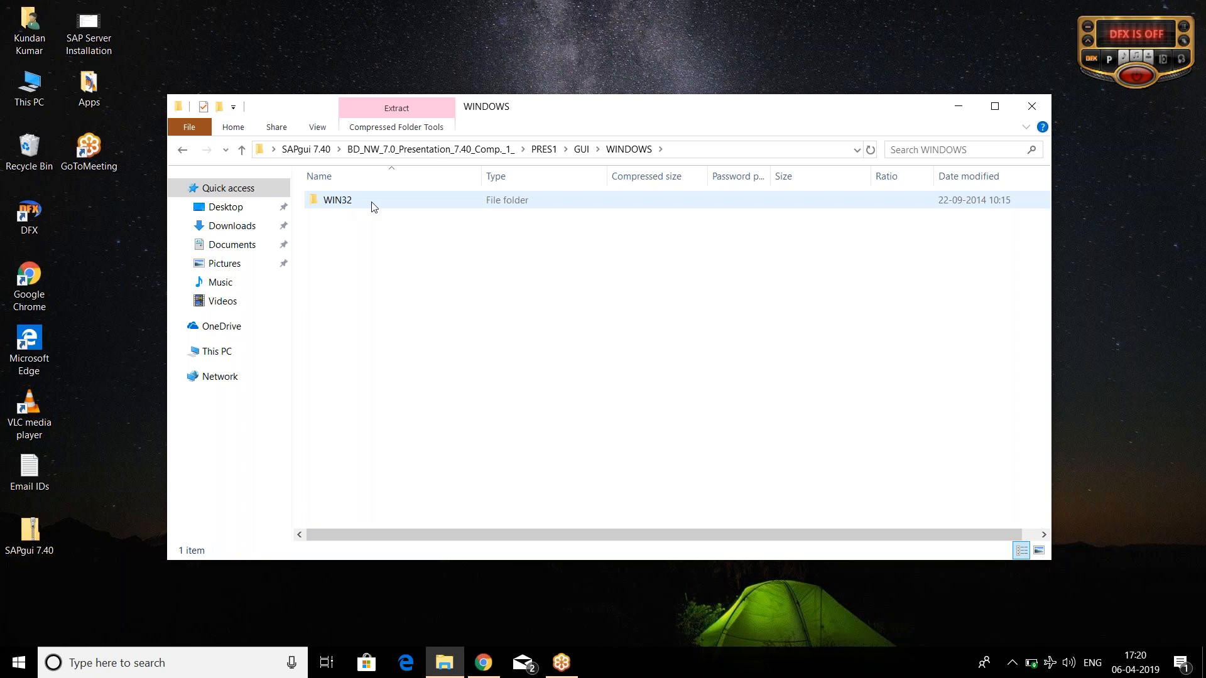
double_click(375, 206)
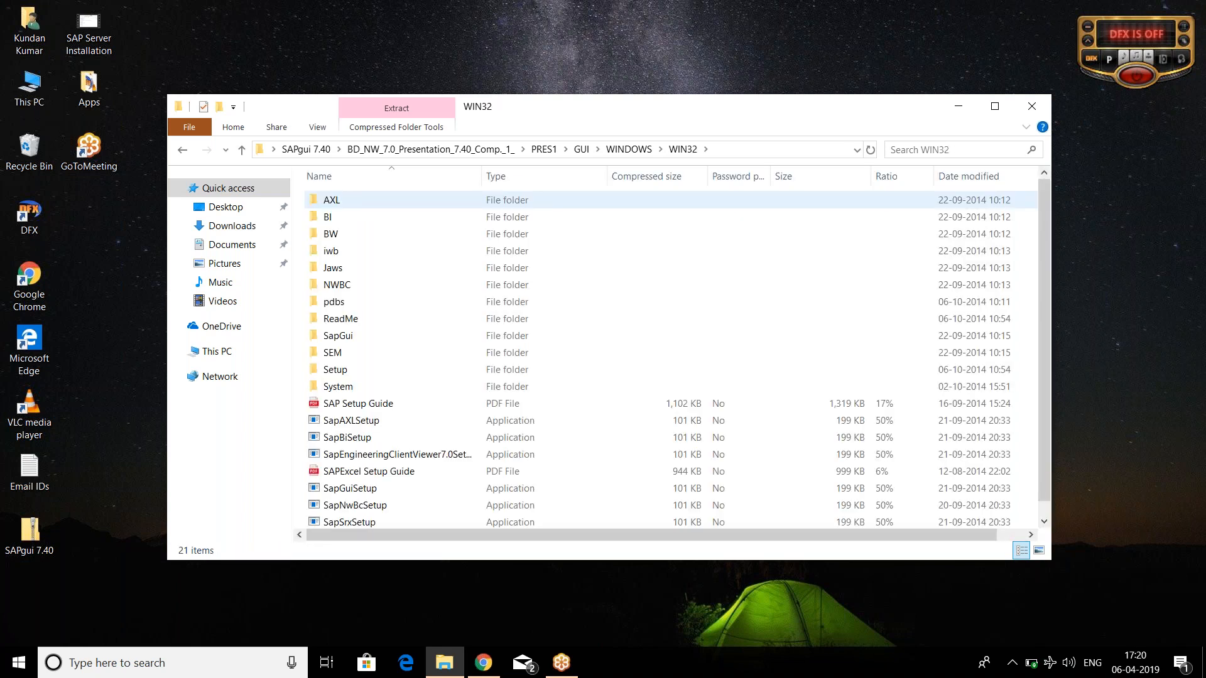
Run SetupAll directly from the zipped WIN32 folder, triggering the extract-first warning
left_click(365, 476)
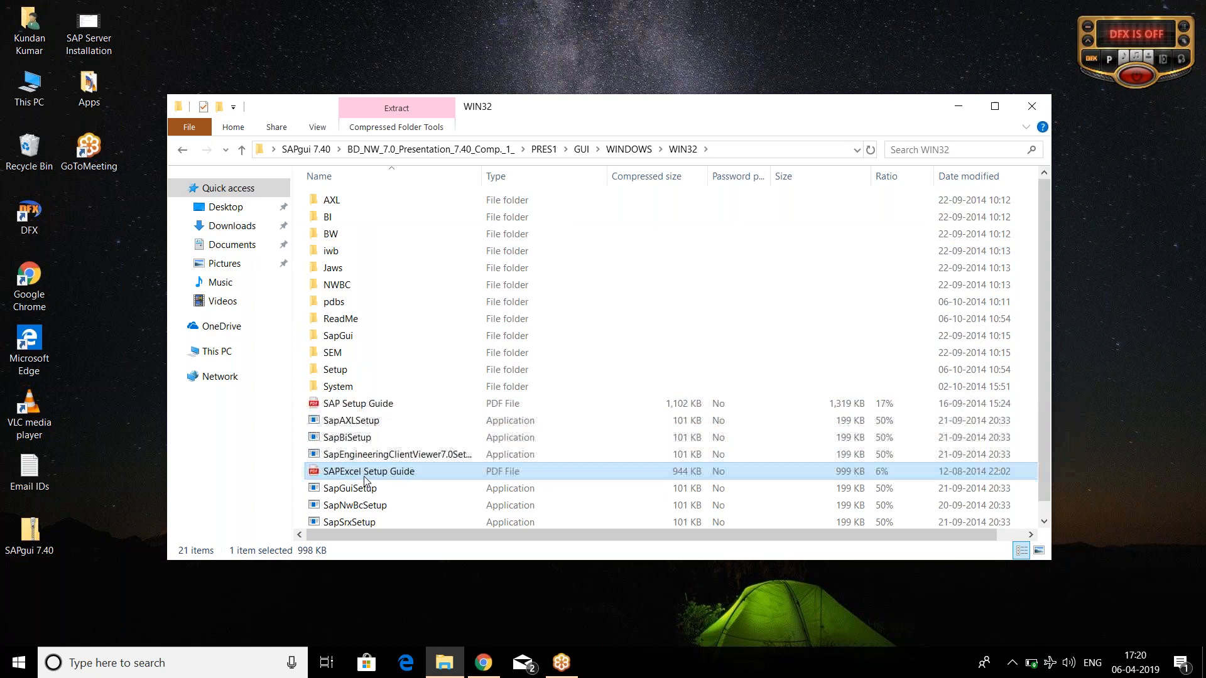
key("Down")
key("Down")
key("Down")
key("Down")
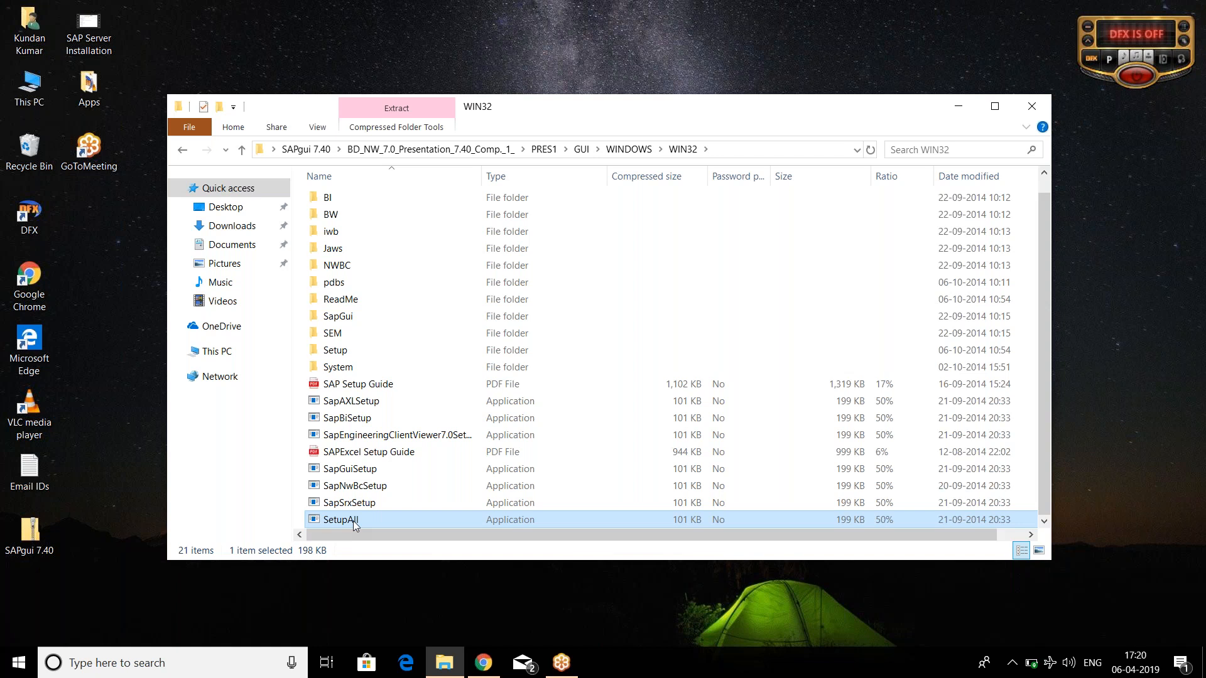
right_click(355, 526)
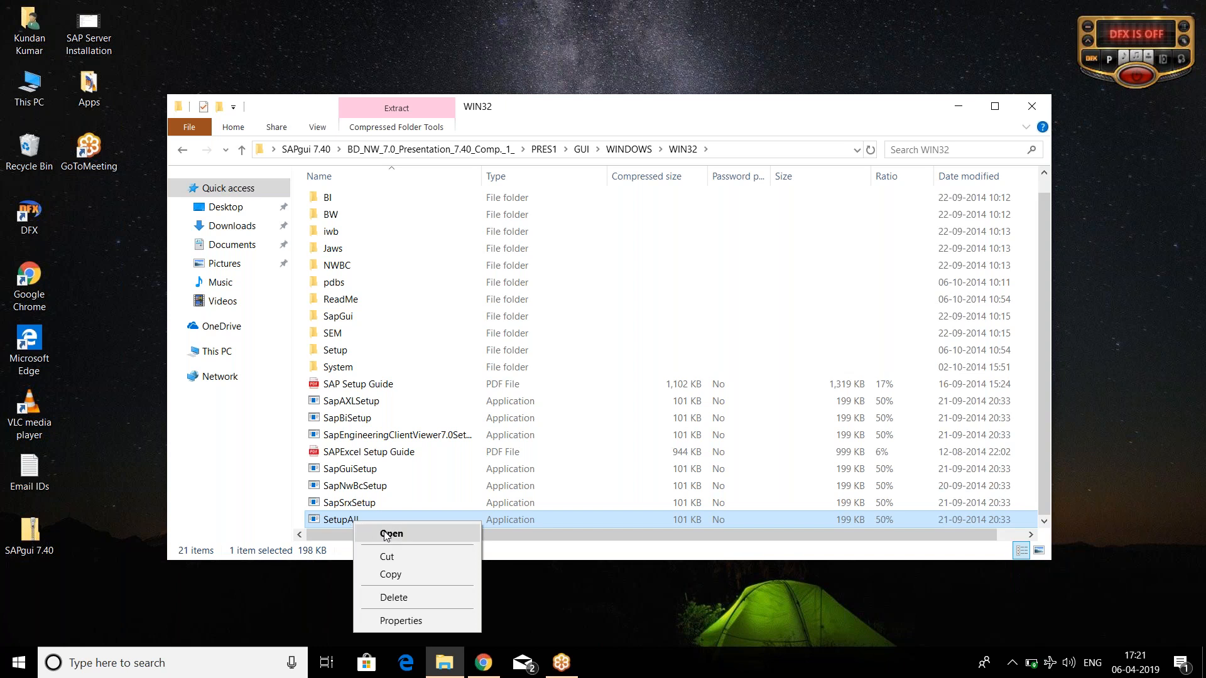
left_click(339, 523)
right_click(340, 523)
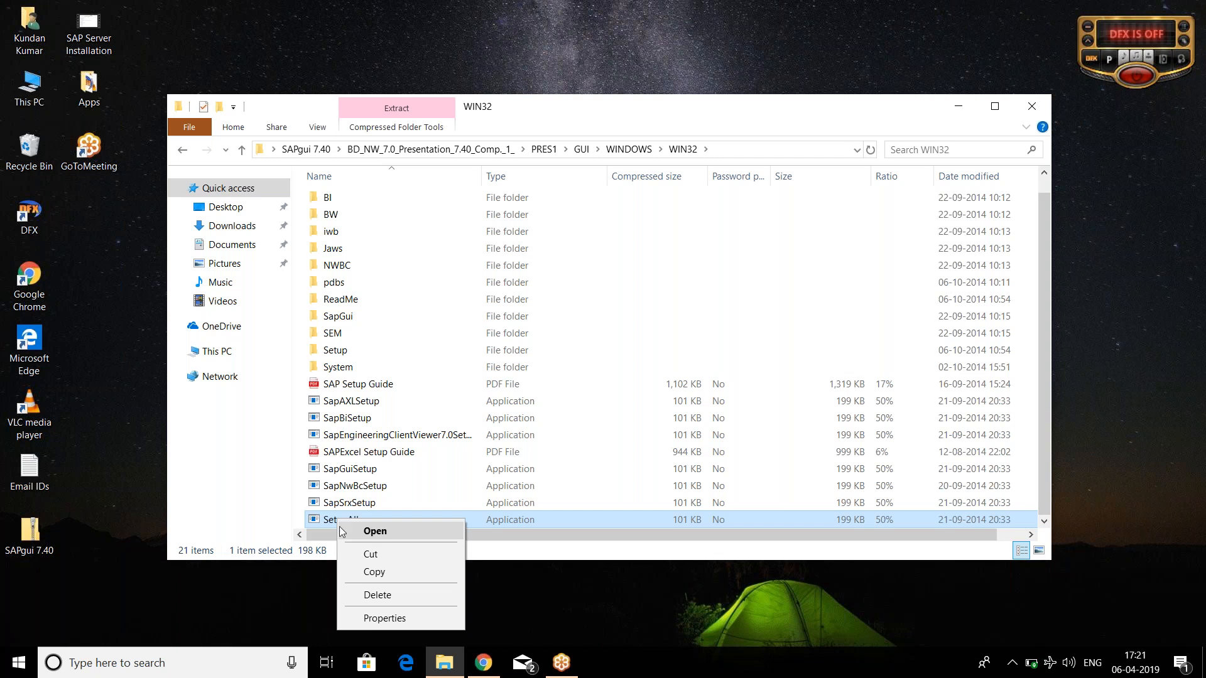
left_click(372, 532)
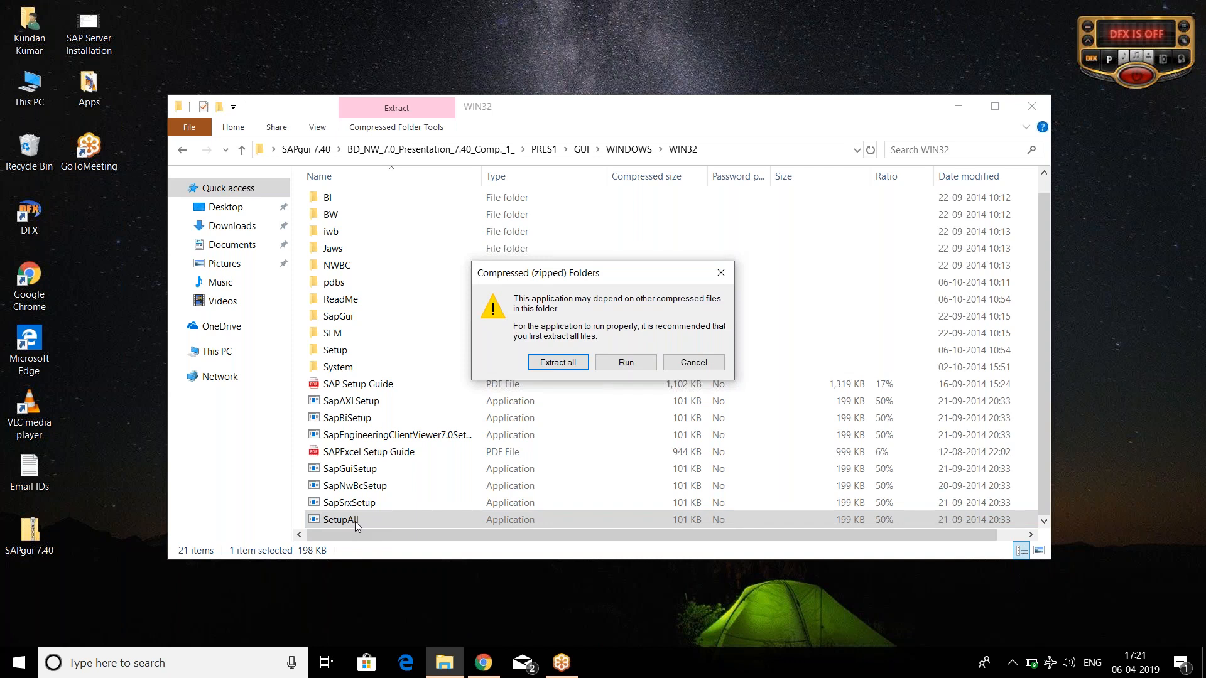
Choose Extract all and select the Desktop as the destination folder
left_click(569, 364)
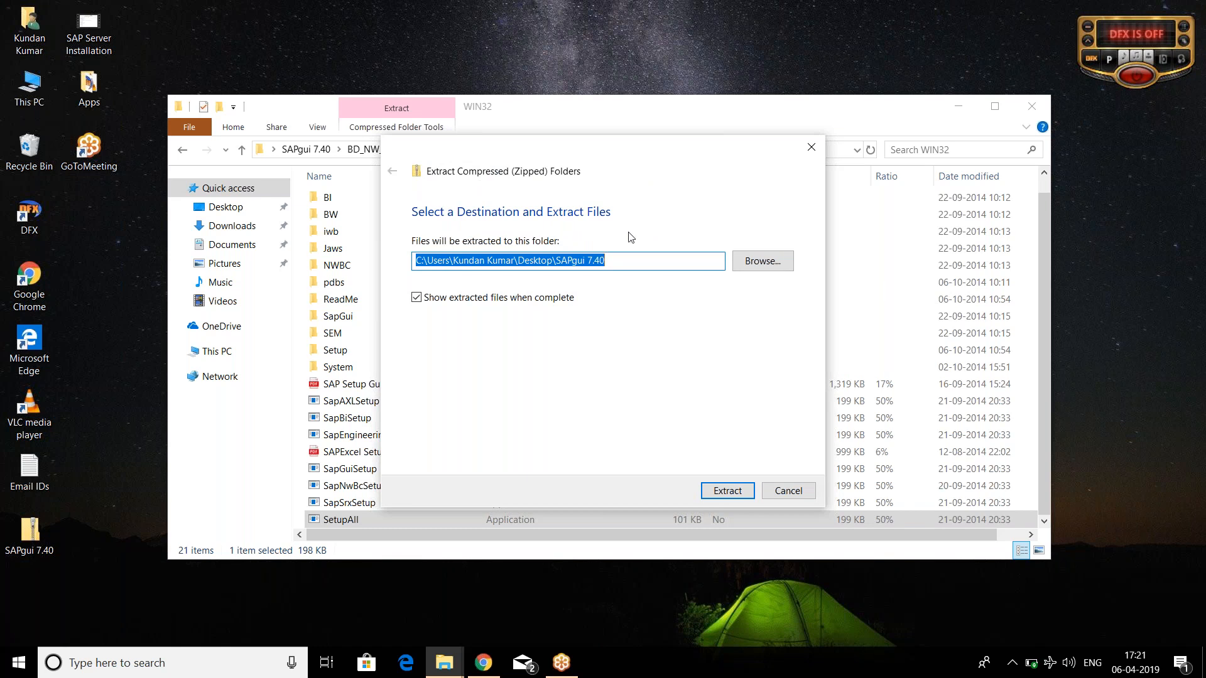
left_click(756, 264)
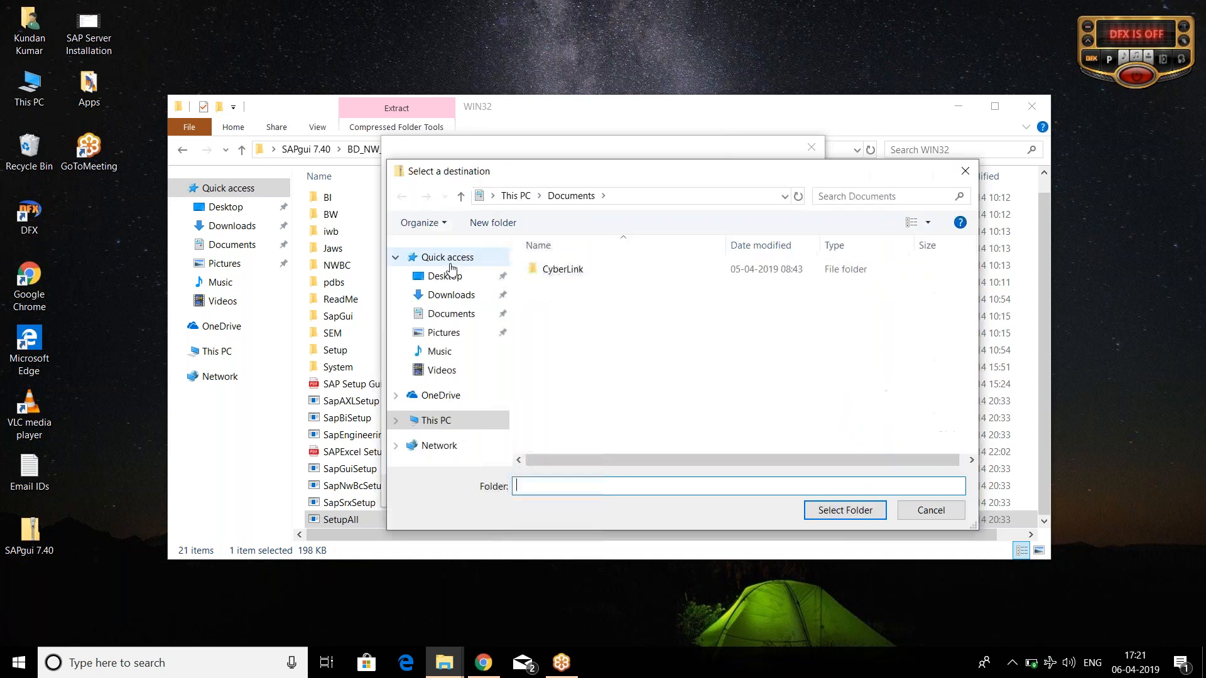
left_click(441, 279)
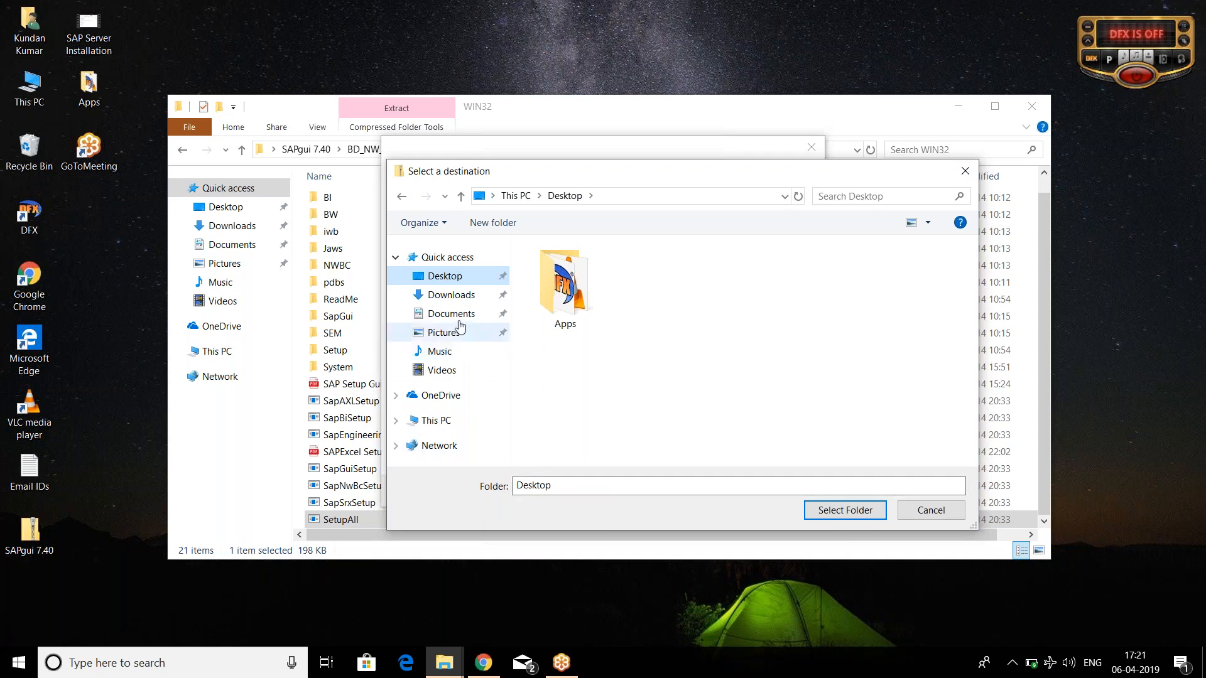
left_click(848, 515)
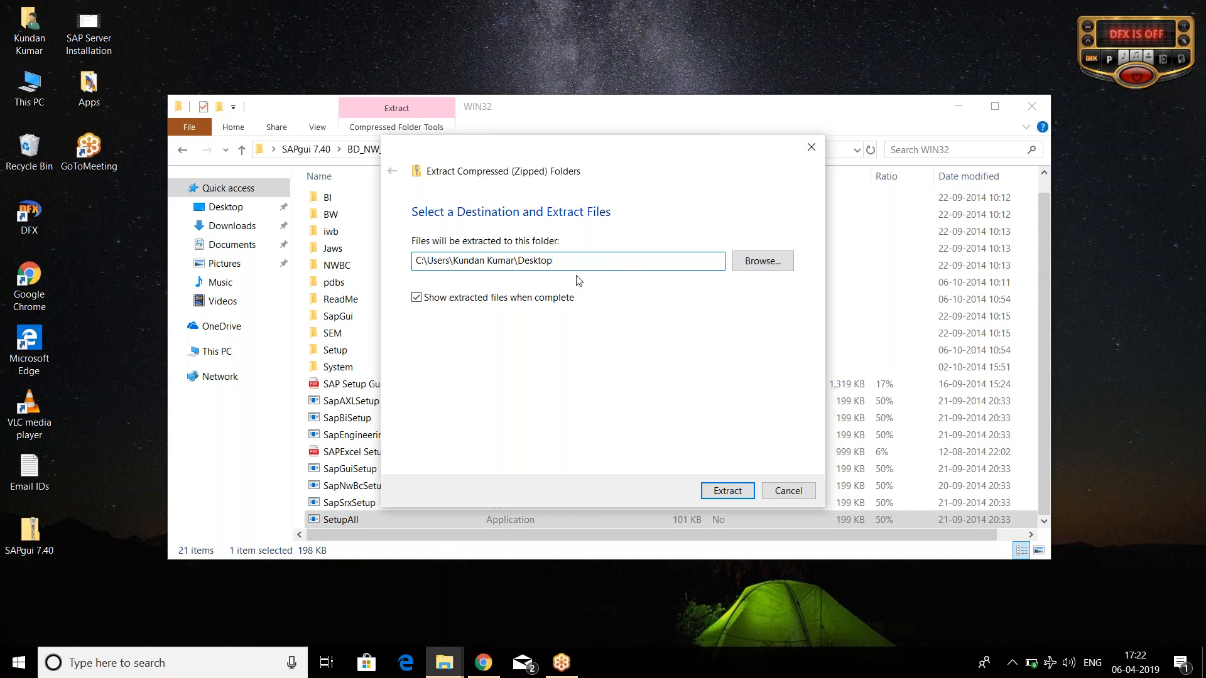
Extract the 5,978 items to the Desktop and dismiss the Gmail and YouTube notifications
left_click(733, 495)
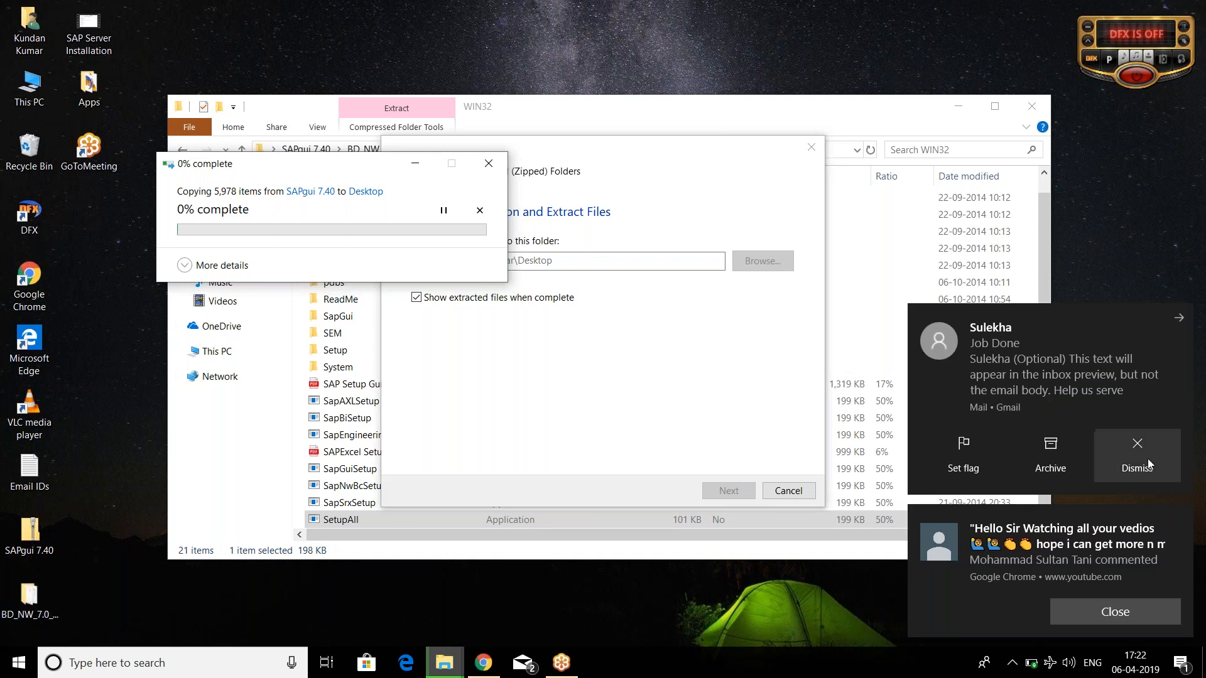
left_click(1147, 458)
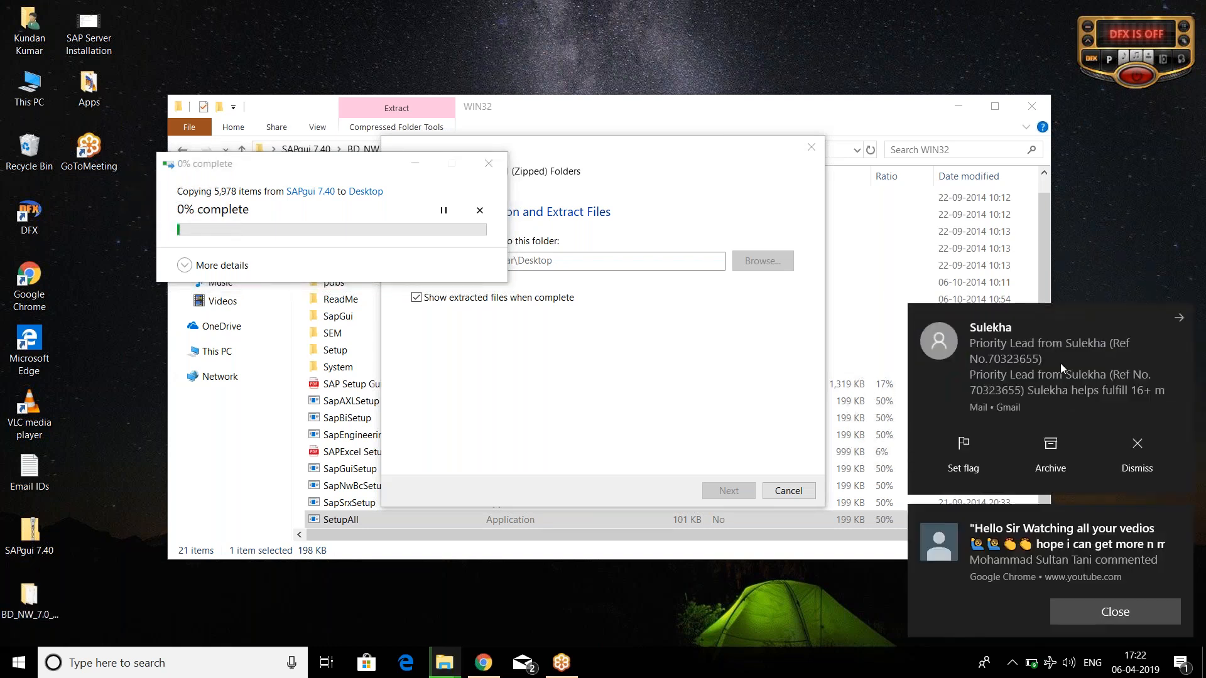
left_click(1136, 448)
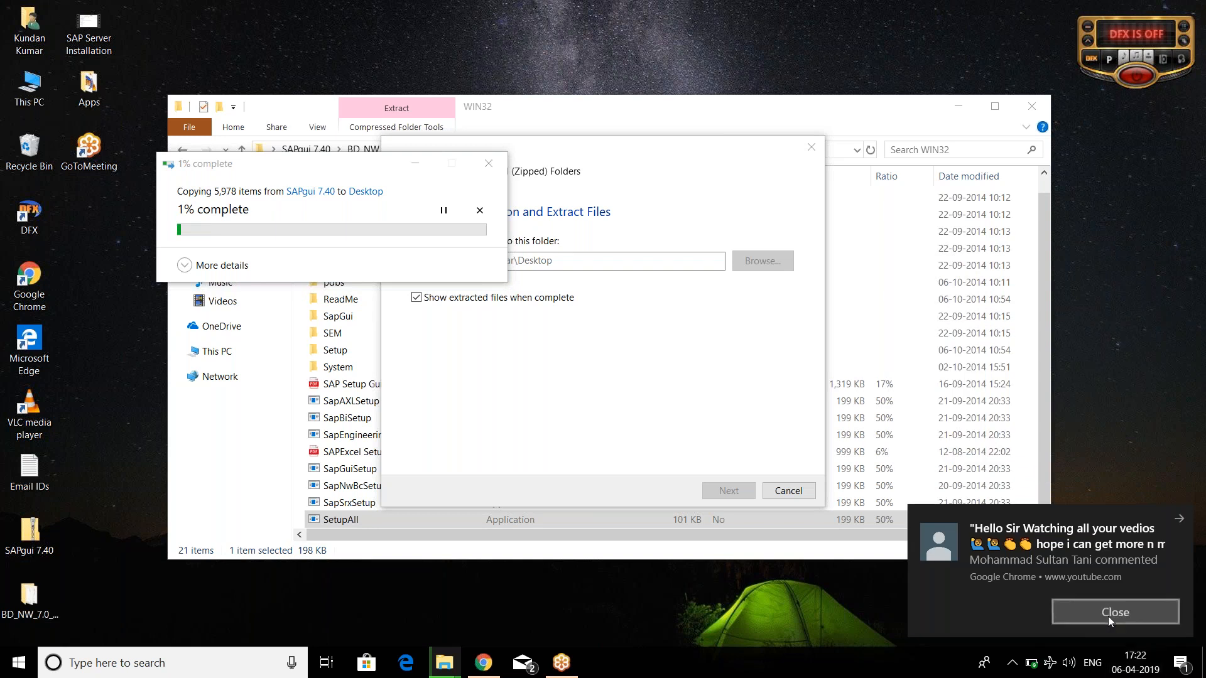
left_click(1108, 612)
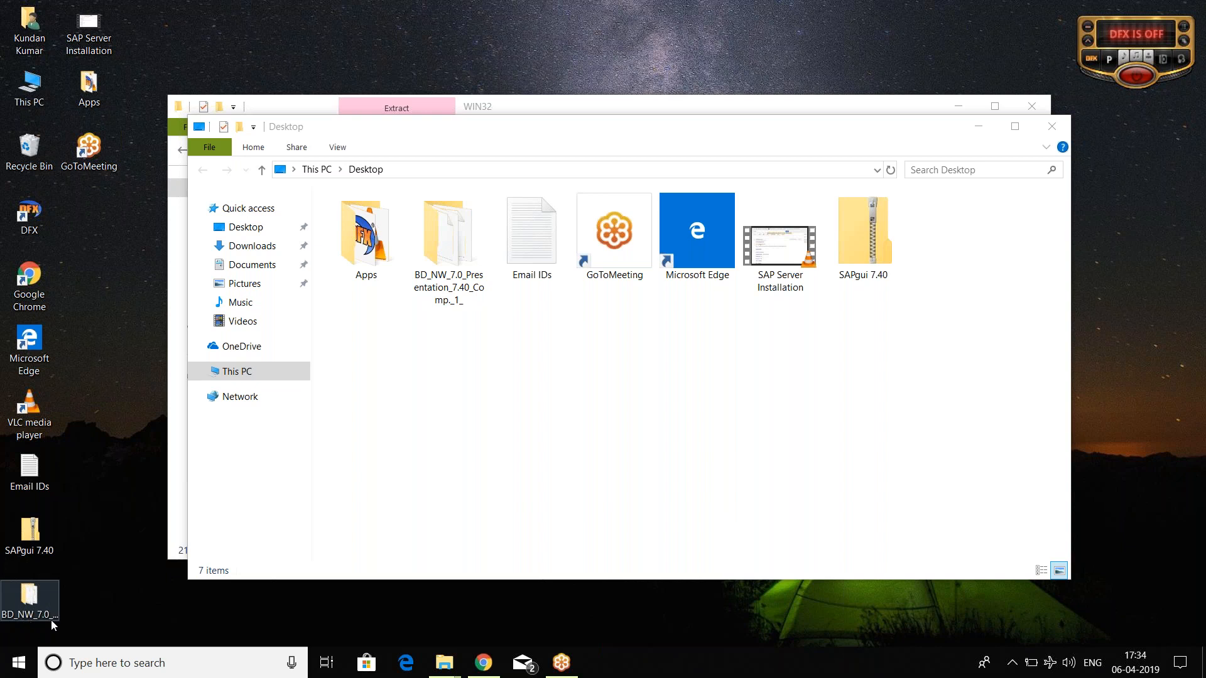
Open the extracted BD_NW_7.0_Presentation_7.40_Comp._1_ folder from the desktop and maximize it
left_click(30, 539)
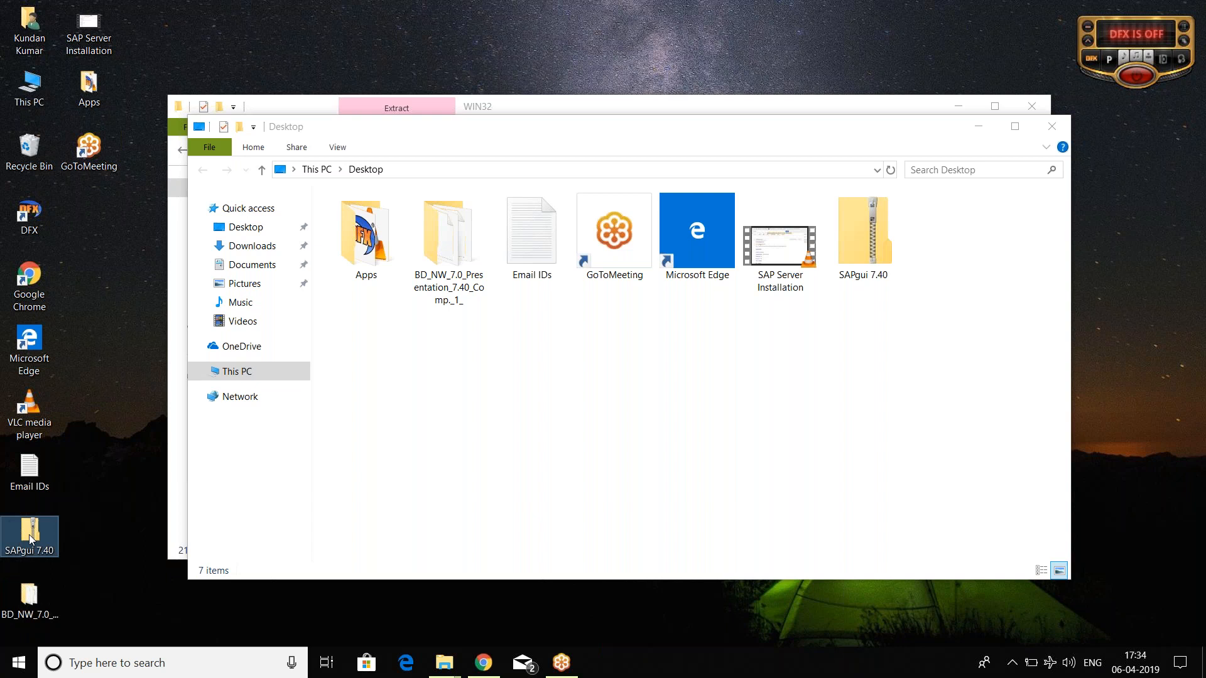
left_click(30, 600)
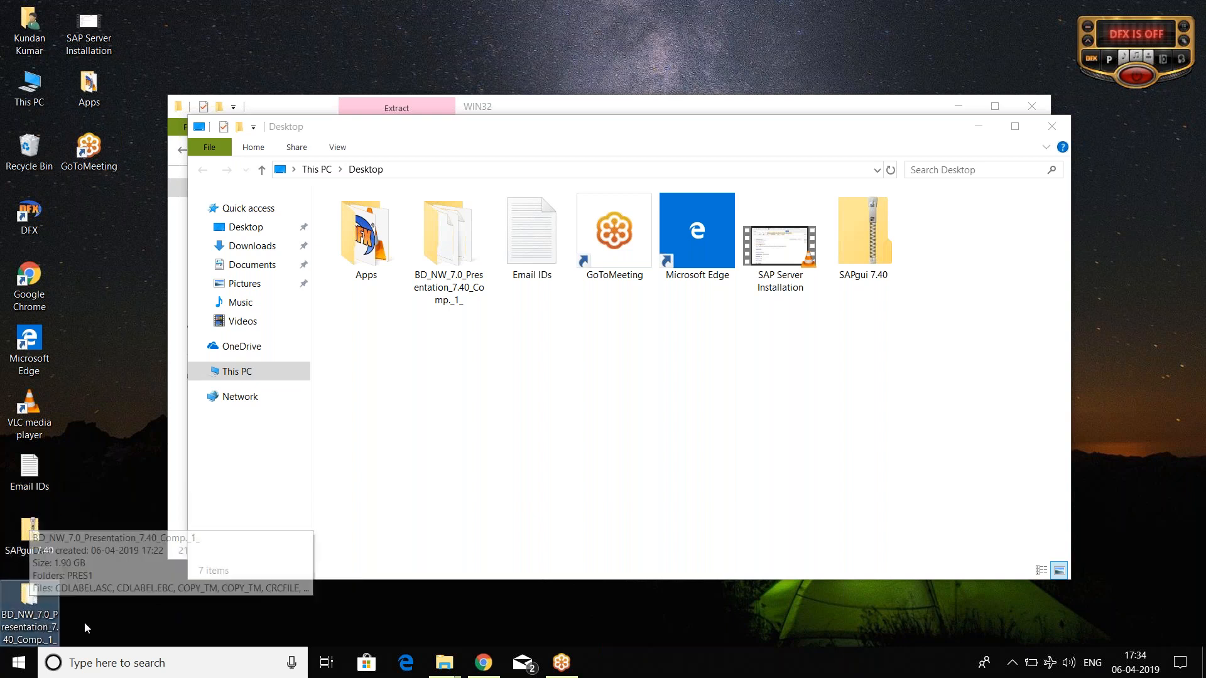
double_click(26, 600)
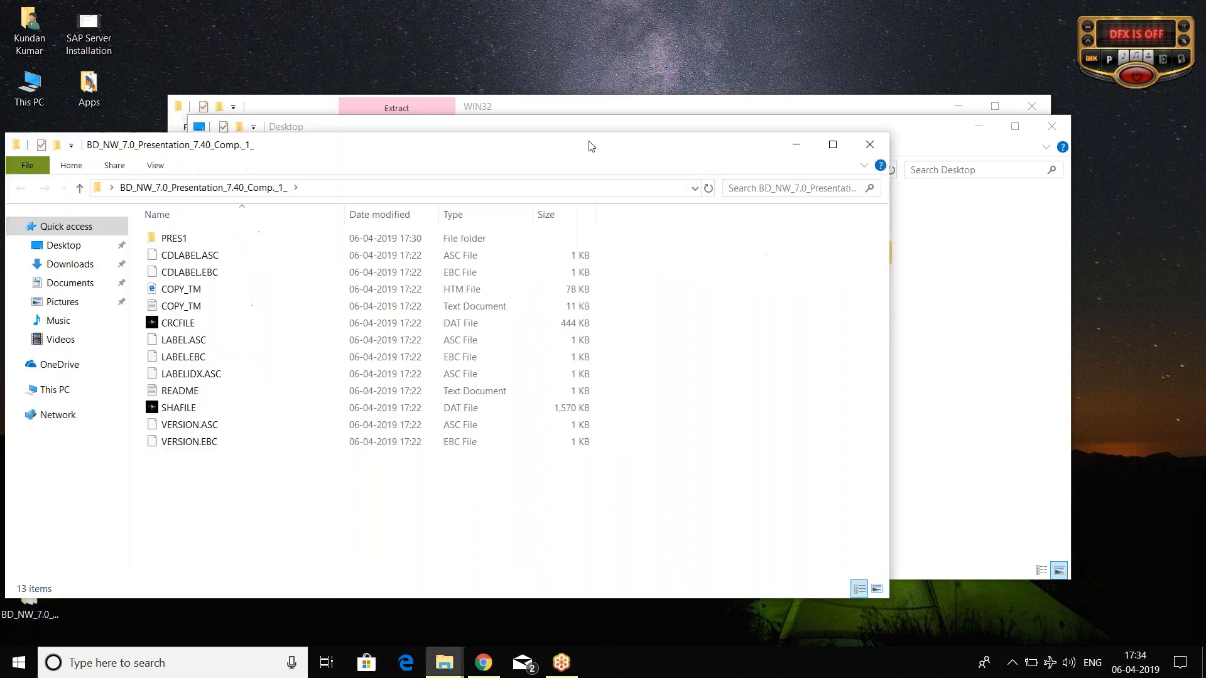
double_click(590, 148)
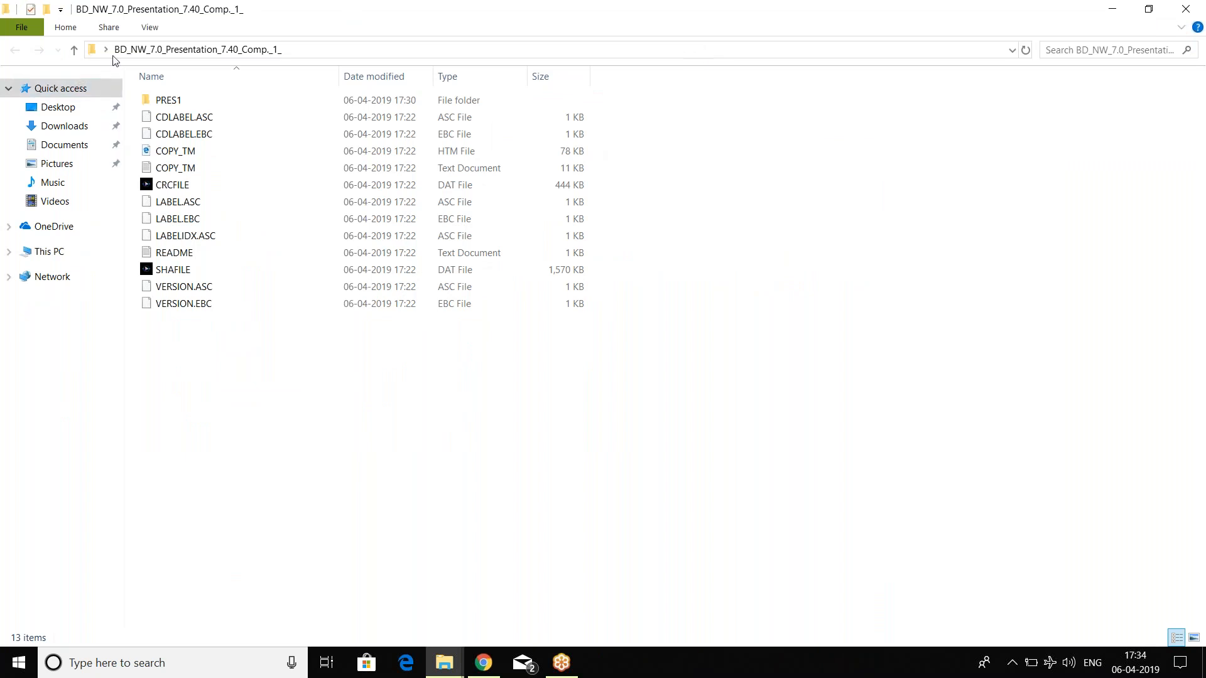
left_click(146, 52)
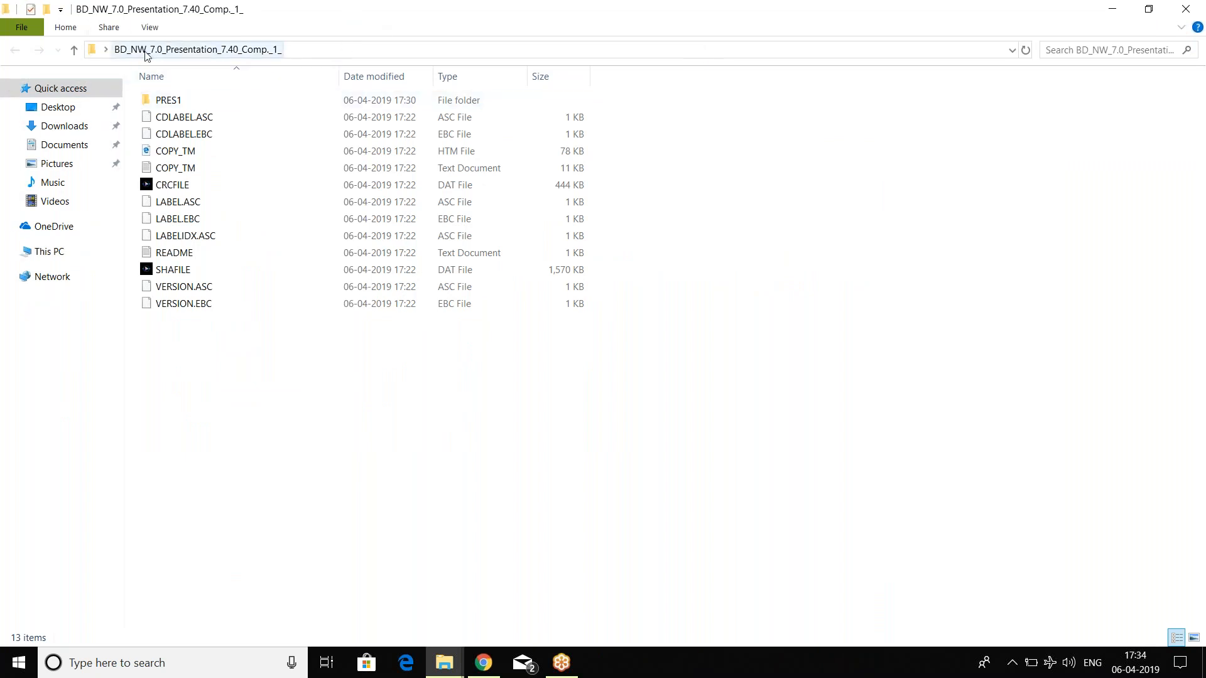
Browse into PRES1\GUI\WINDOWS\WIN32 and select SetupAll
double_click(179, 102)
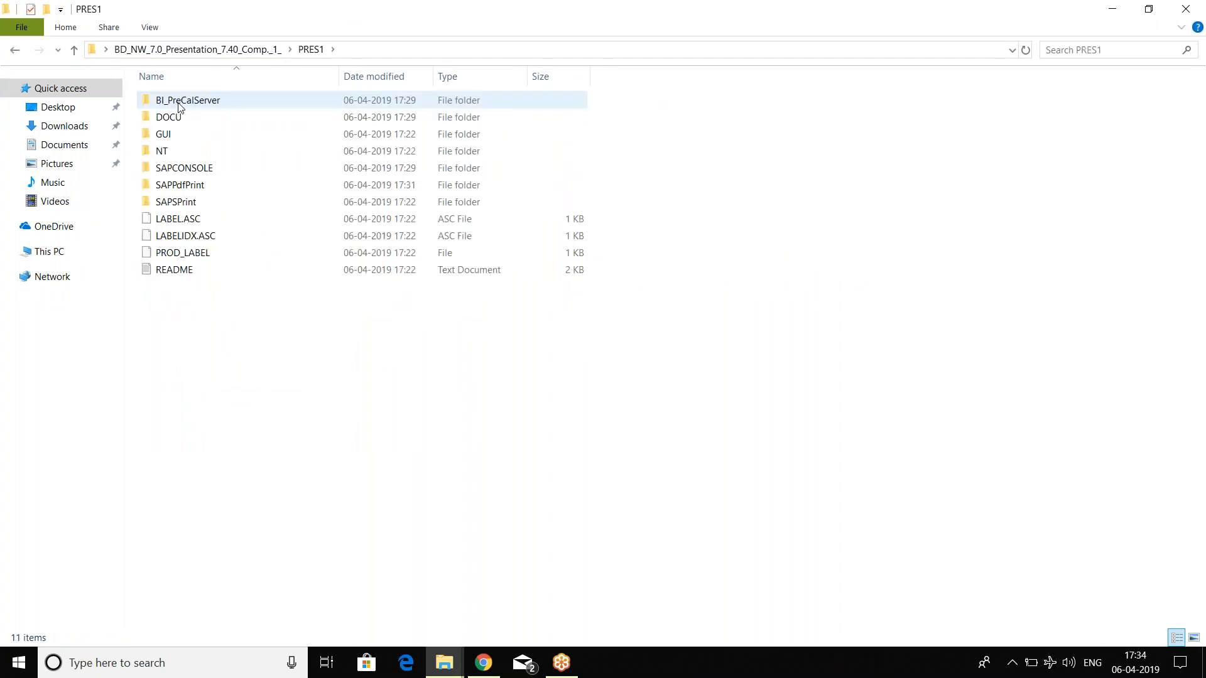
double_click(177, 138)
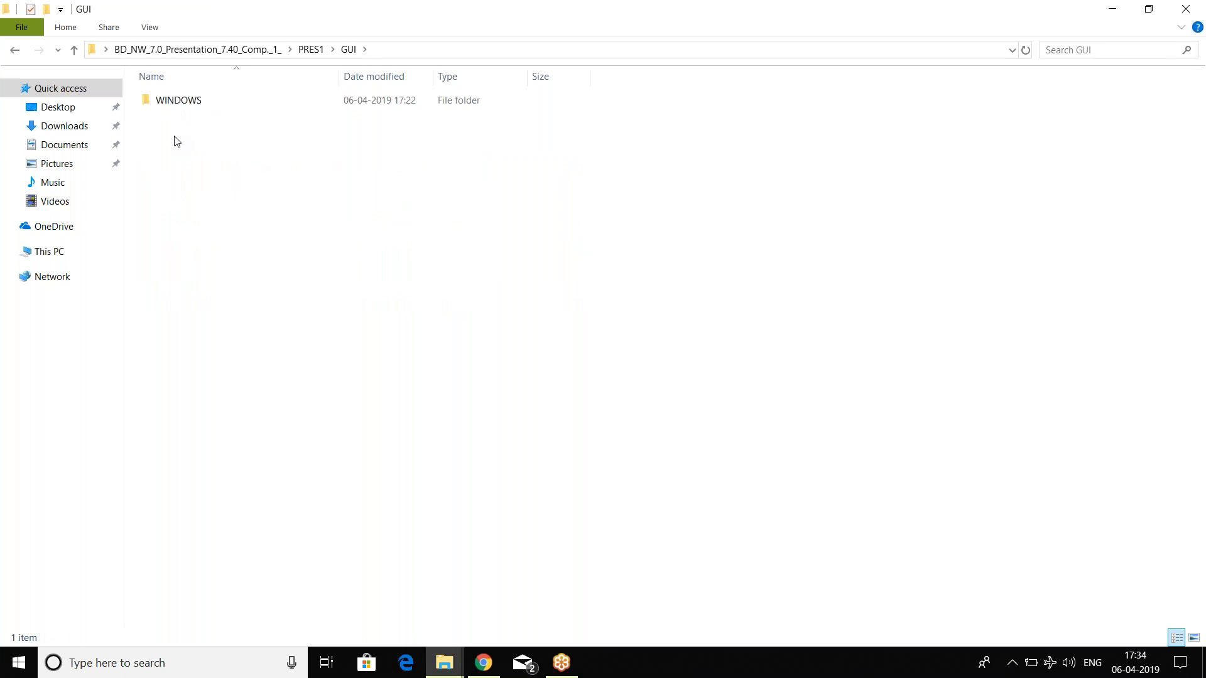
double_click(192, 102)
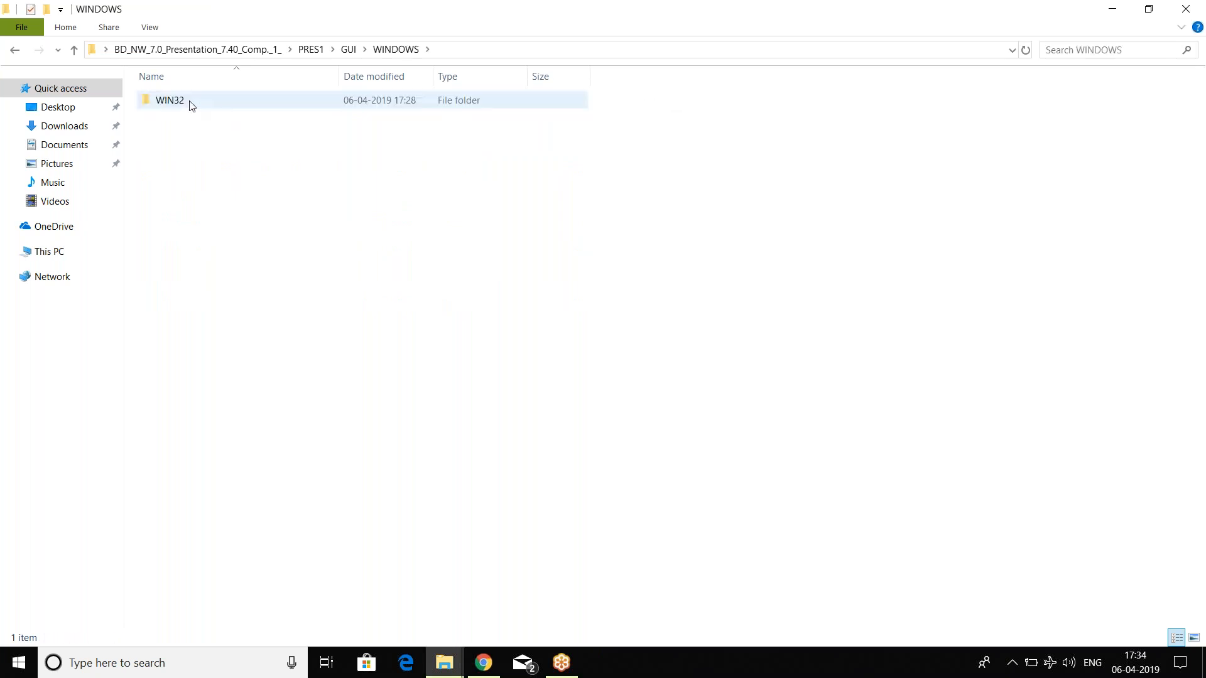
double_click(192, 104)
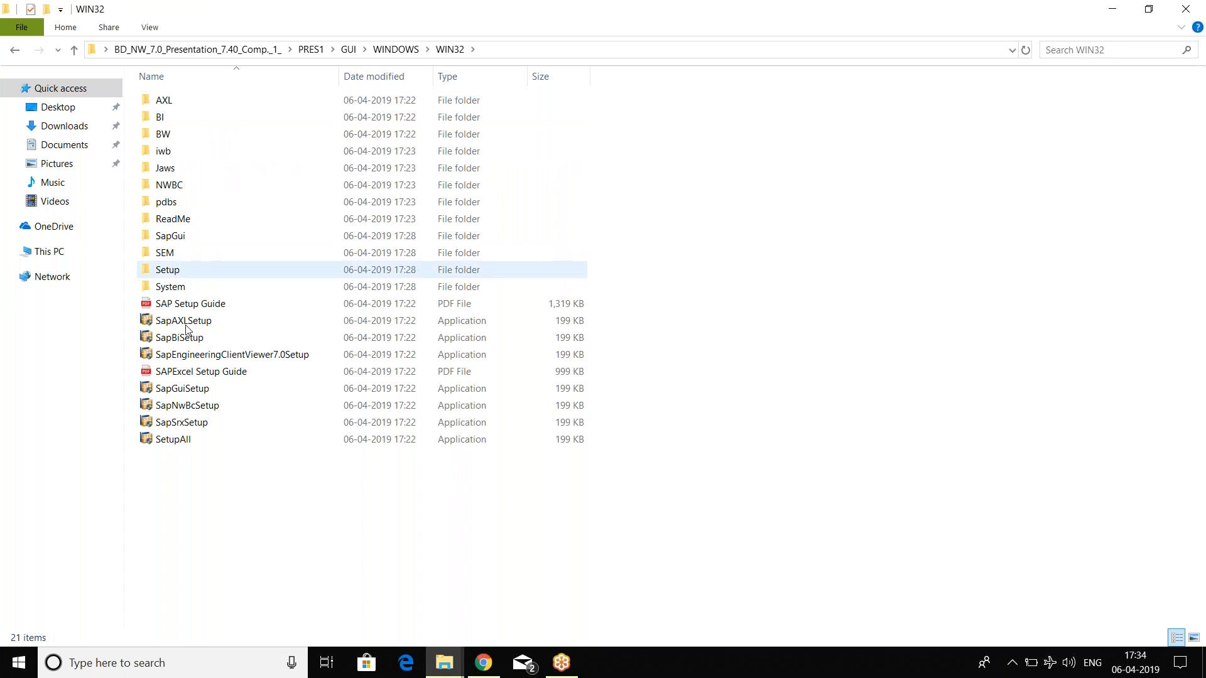
left_click(191, 443)
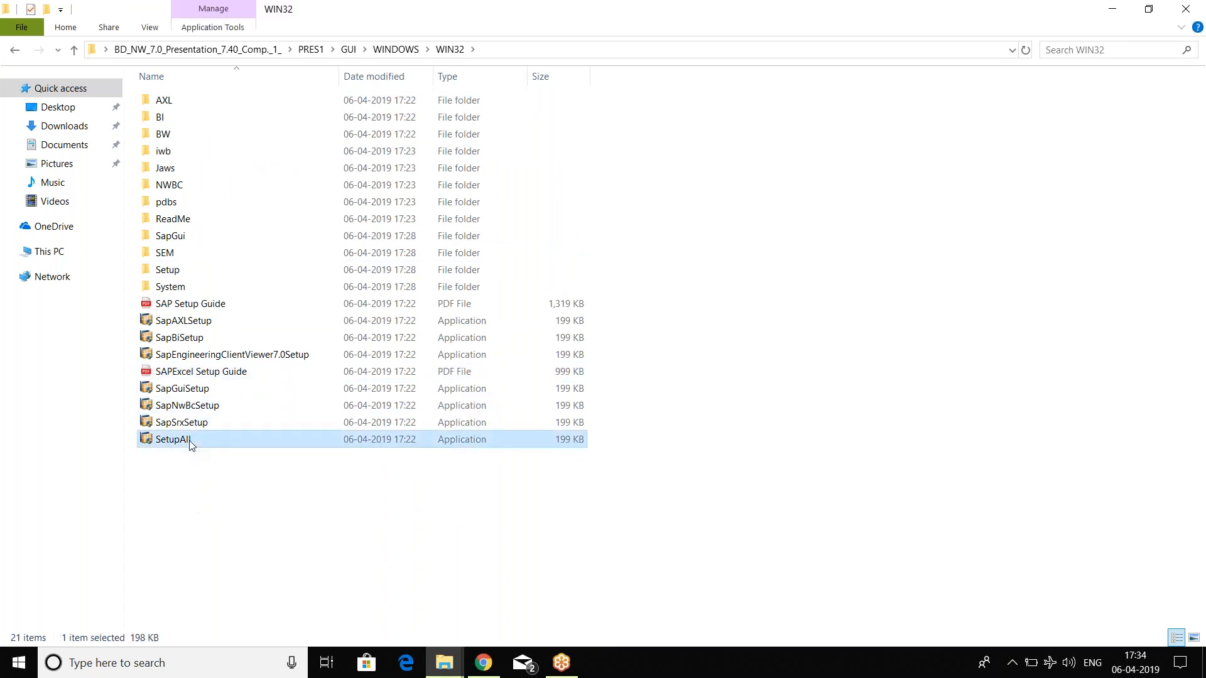
Launch SetupAll and move past the SAP Front End Installer welcome page
double_click(191, 443)
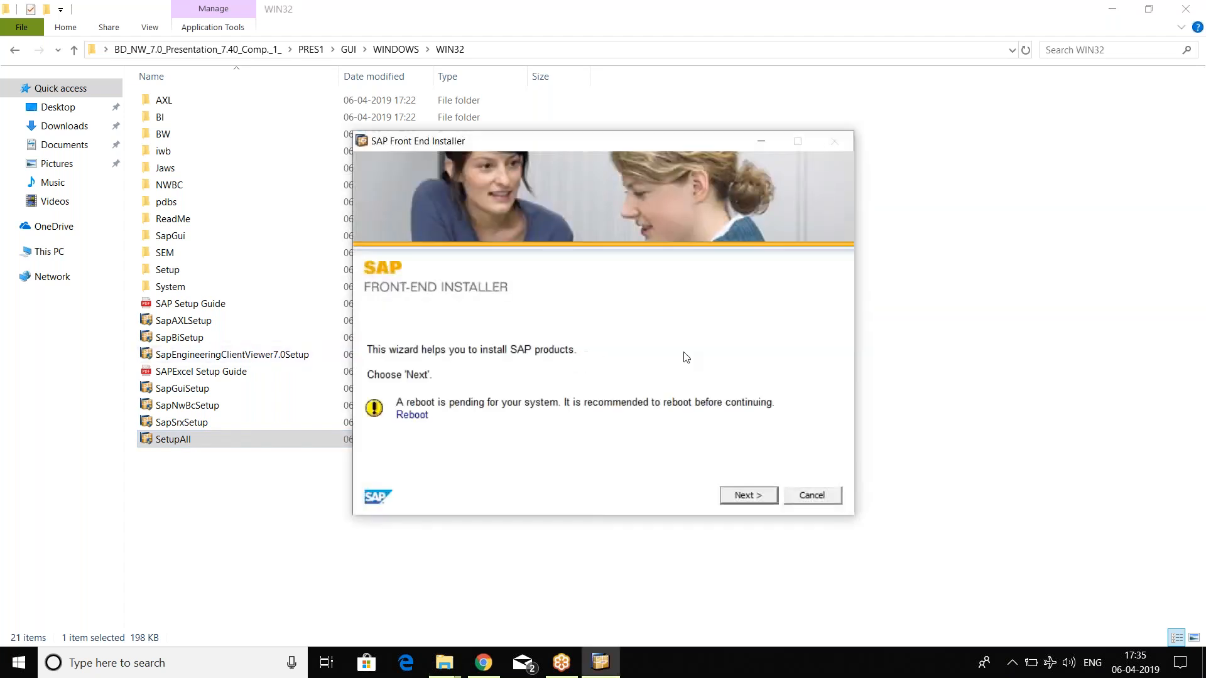
left_click(750, 496)
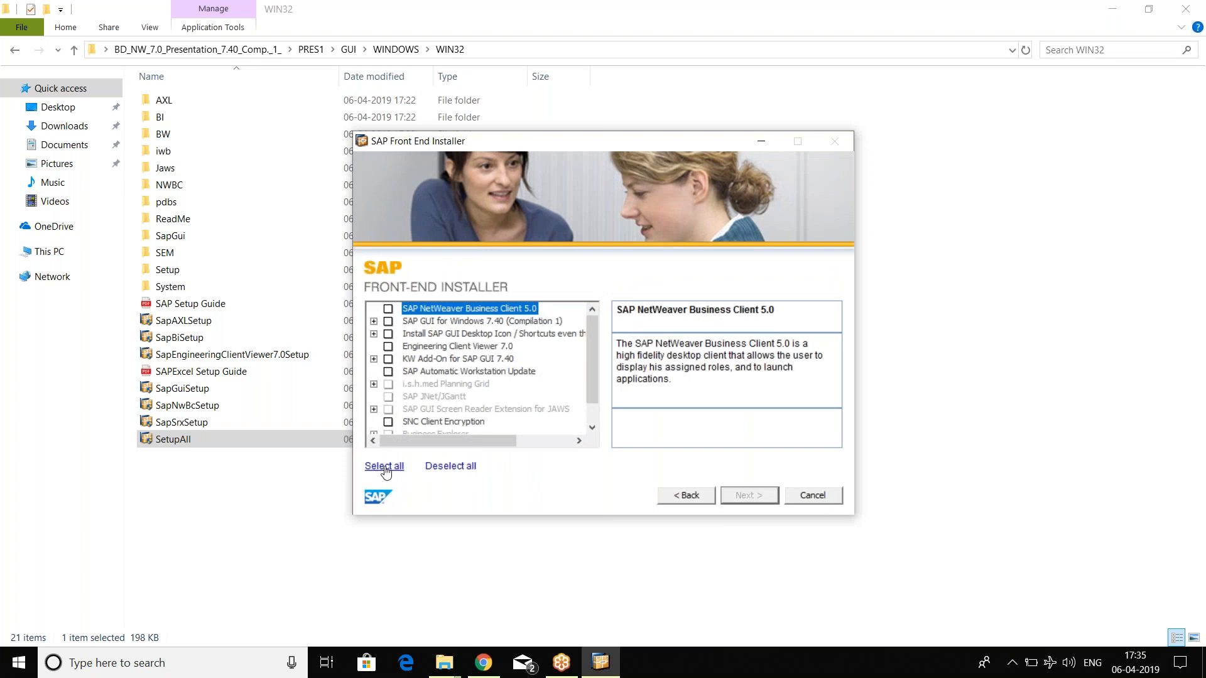
Select all components and accept the default NWBC 5.0 and SAP GUI 7.40 folders
left_click(385, 470)
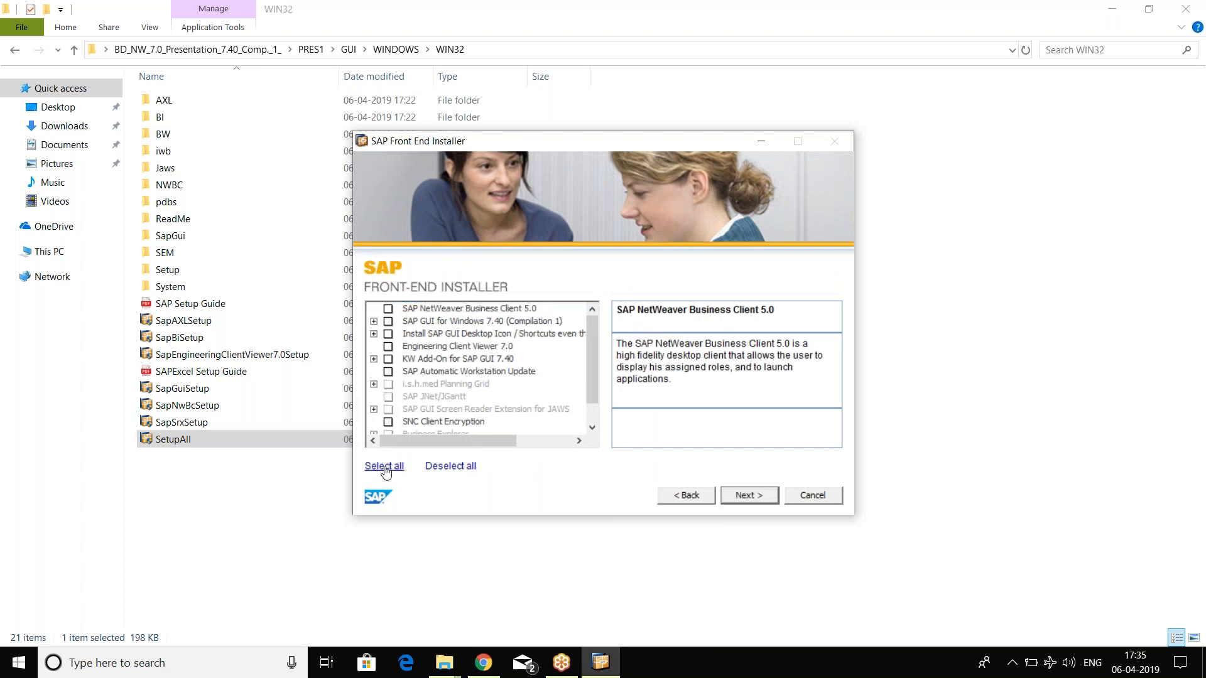
left_click(757, 502)
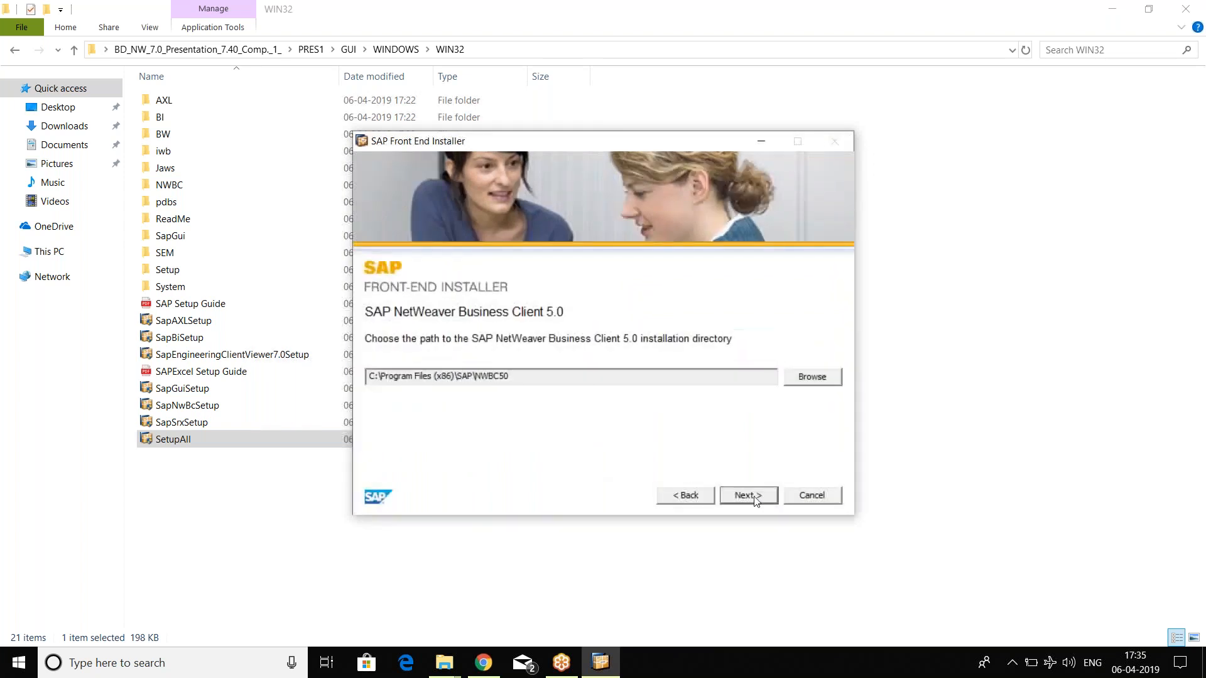
left_click(747, 496)
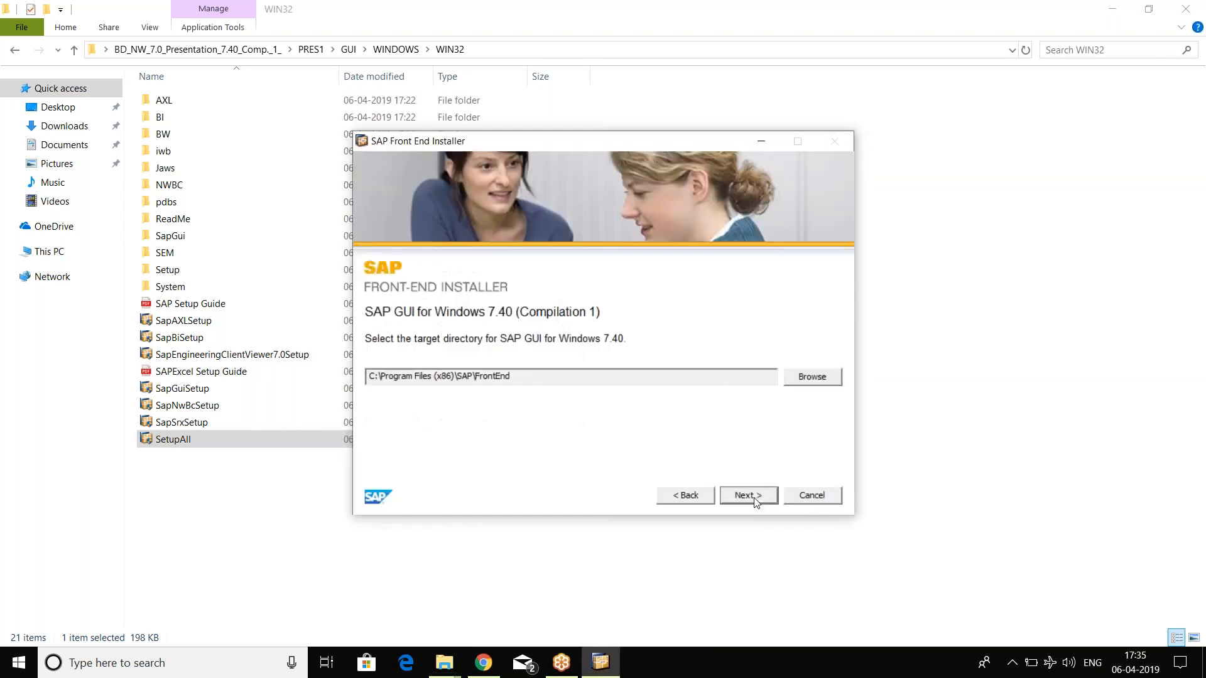
left_click(754, 499)
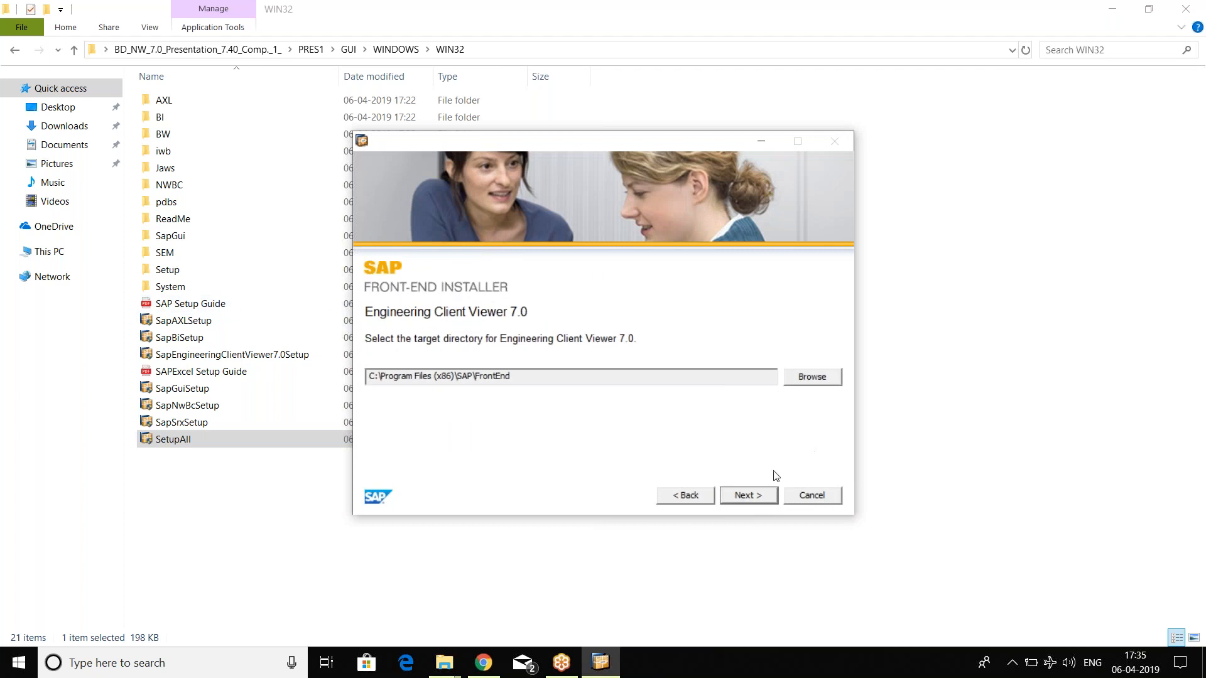
Accept the Engineering Client Viewer 7.0 folder and let the installation finish, pending a reboot
left_click(750, 498)
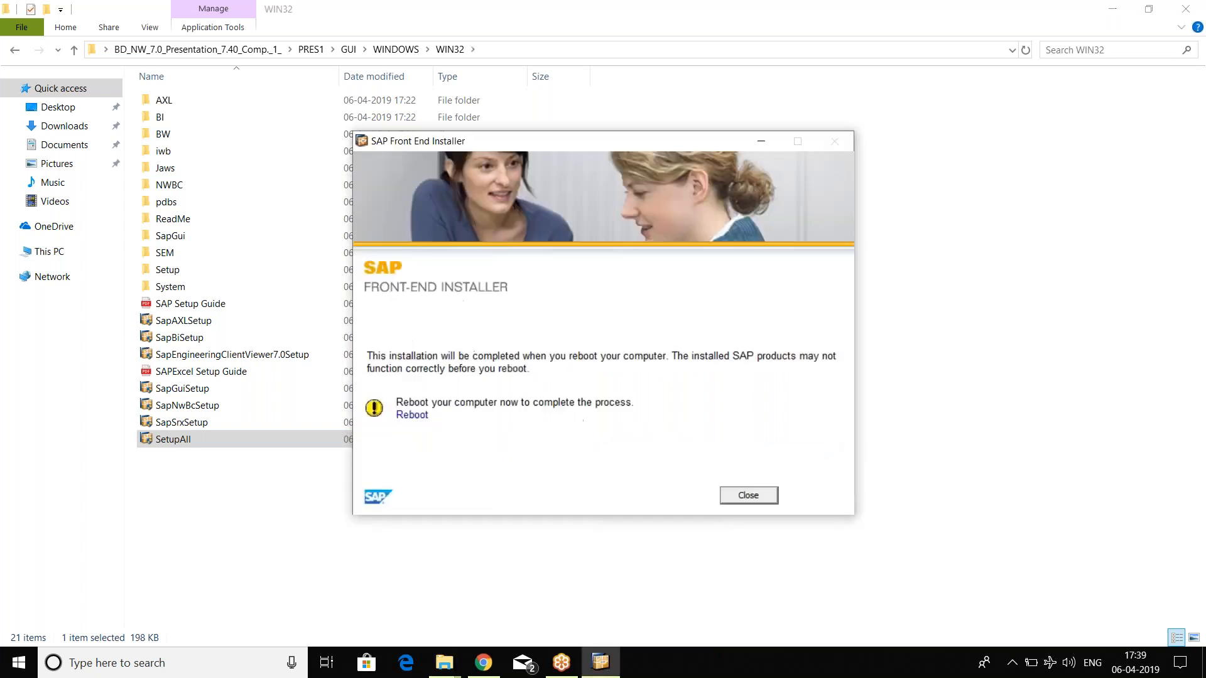
Close the finished SAP Front-End Installer and reveal the desktop with Win+D
left_click(749, 495)
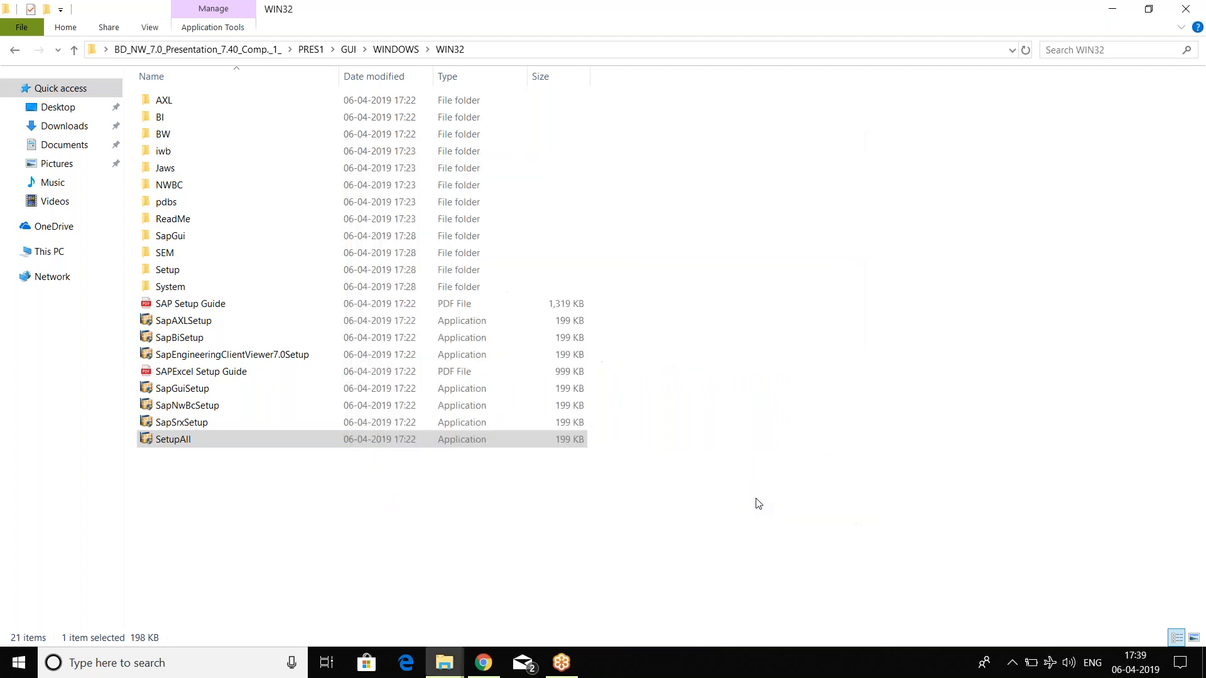
left_click(648, 505)
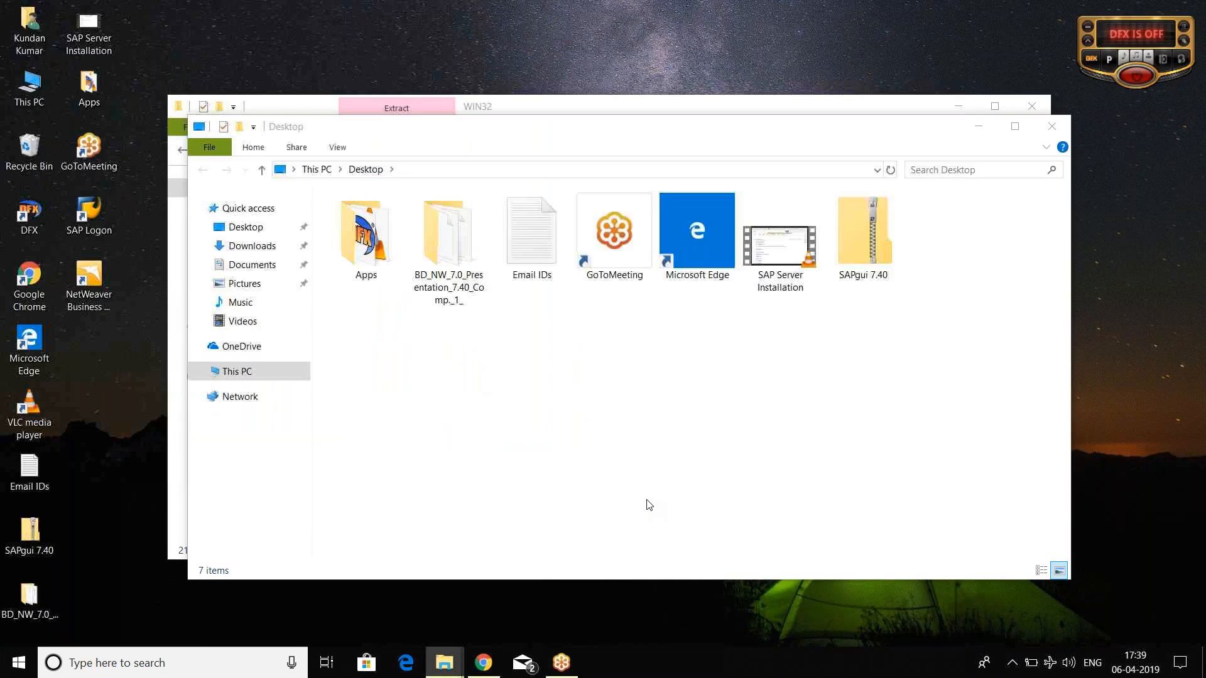
key("super+d")
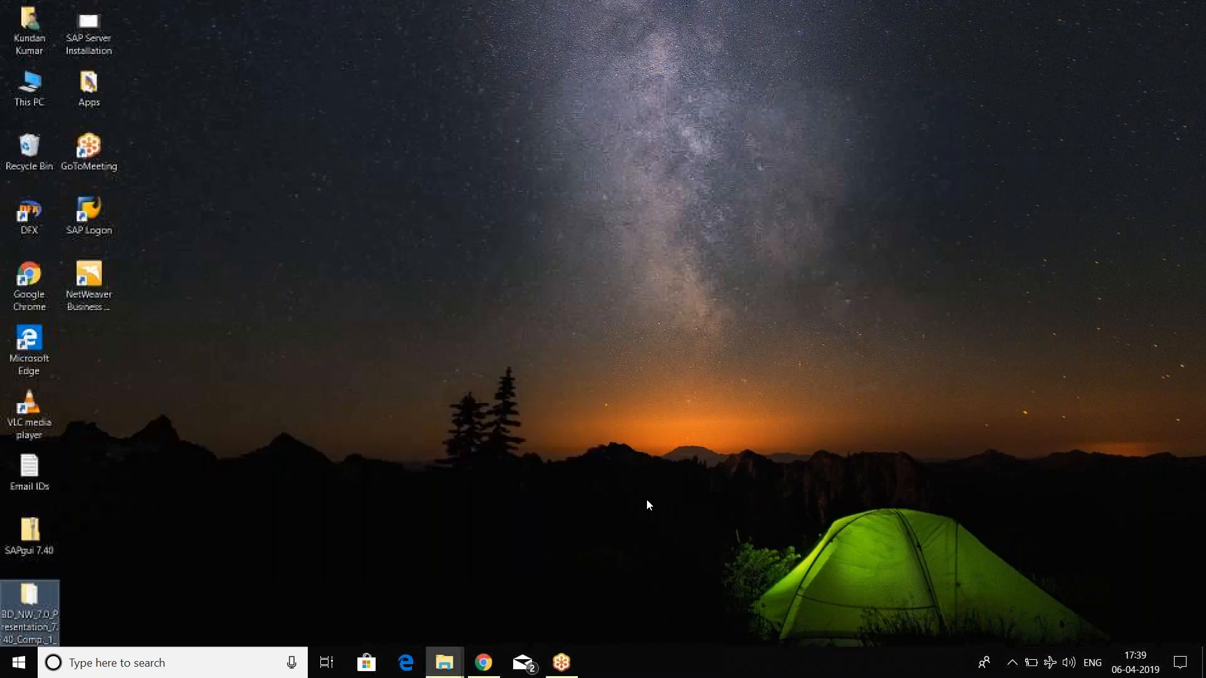
Refresh the desktop twice so the new SAP shortcuts appear
right_click(429, 176)
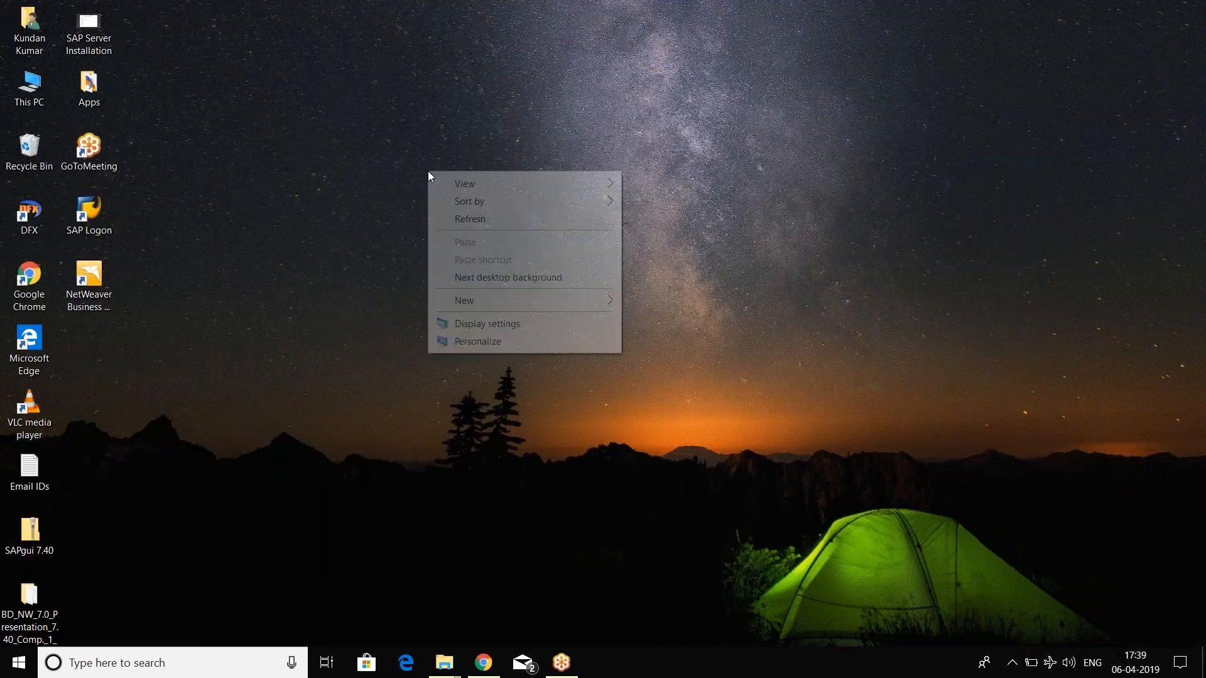
left_click(496, 224)
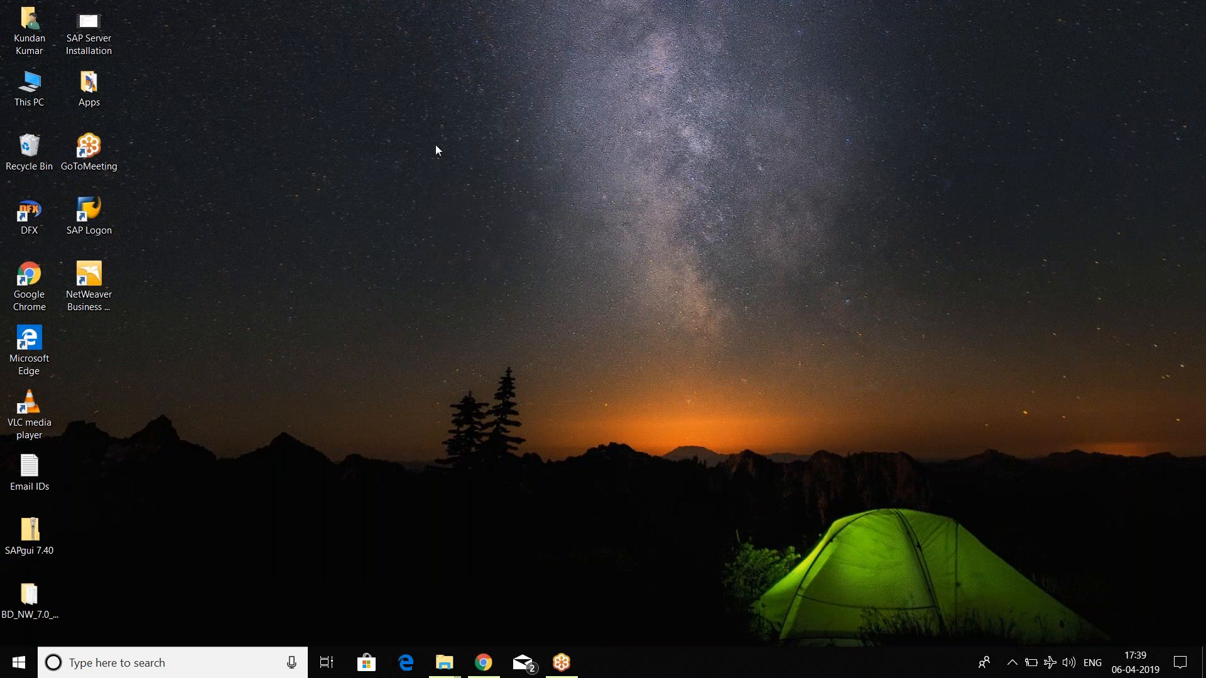
right_click(386, 108)
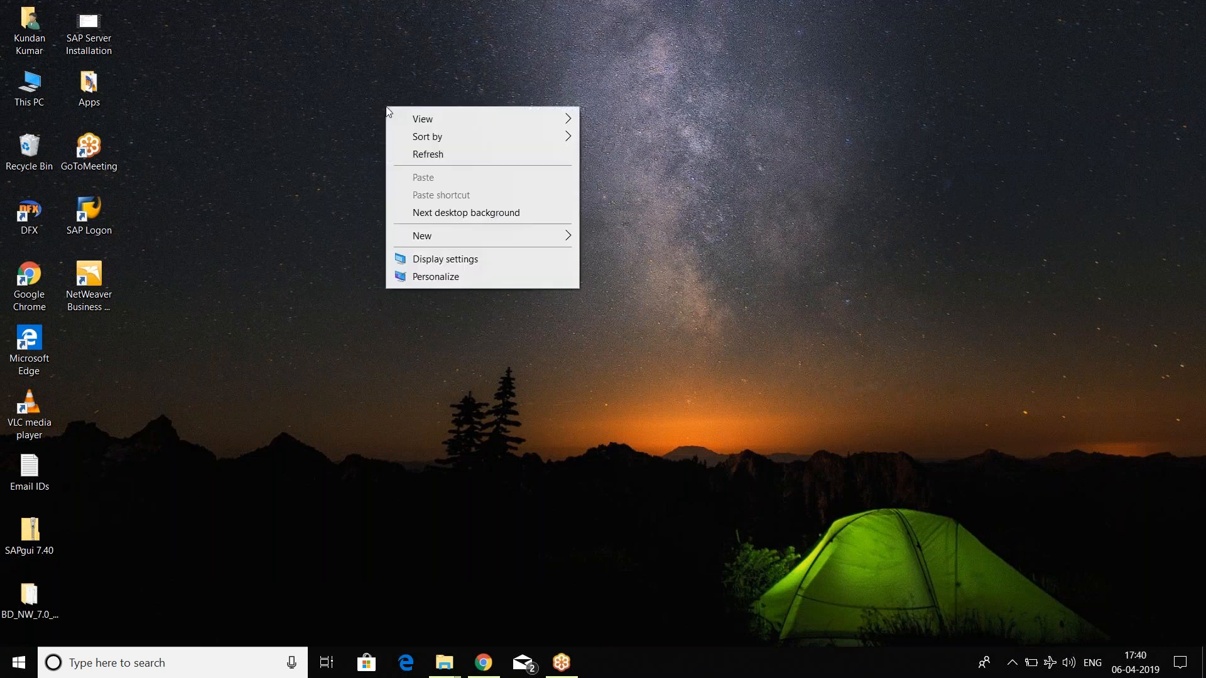
left_click(432, 155)
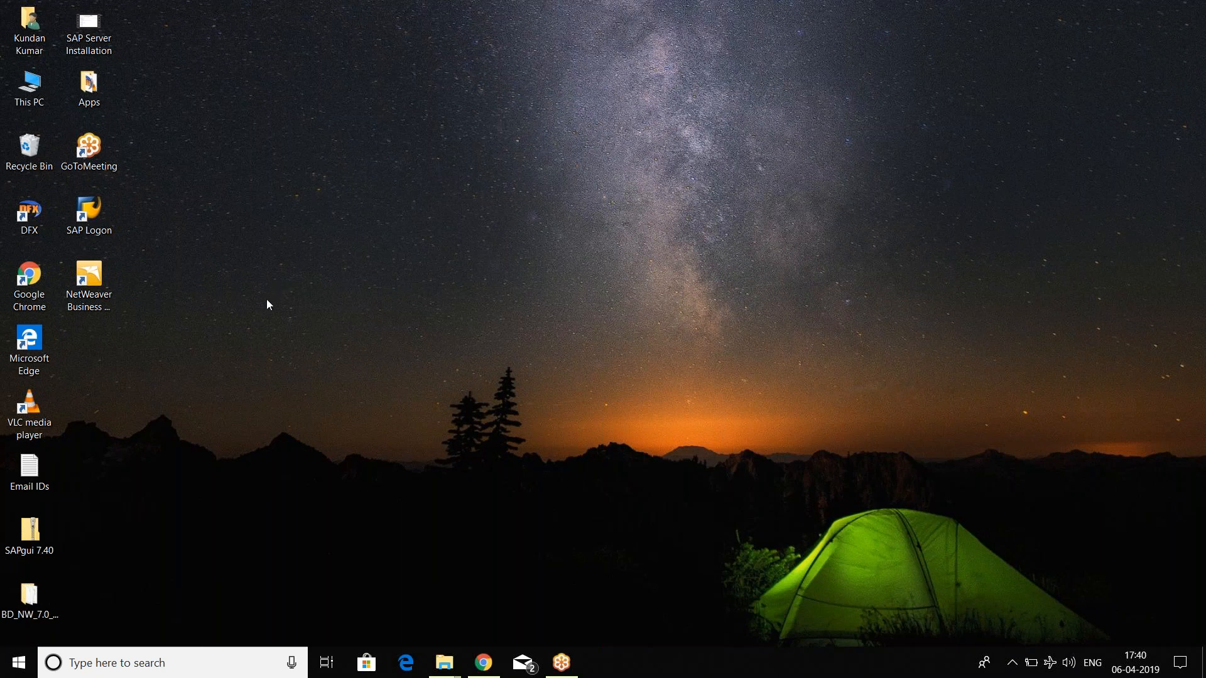
Refresh the desktop twice more and bring up its New item submenu
right_click(267, 305)
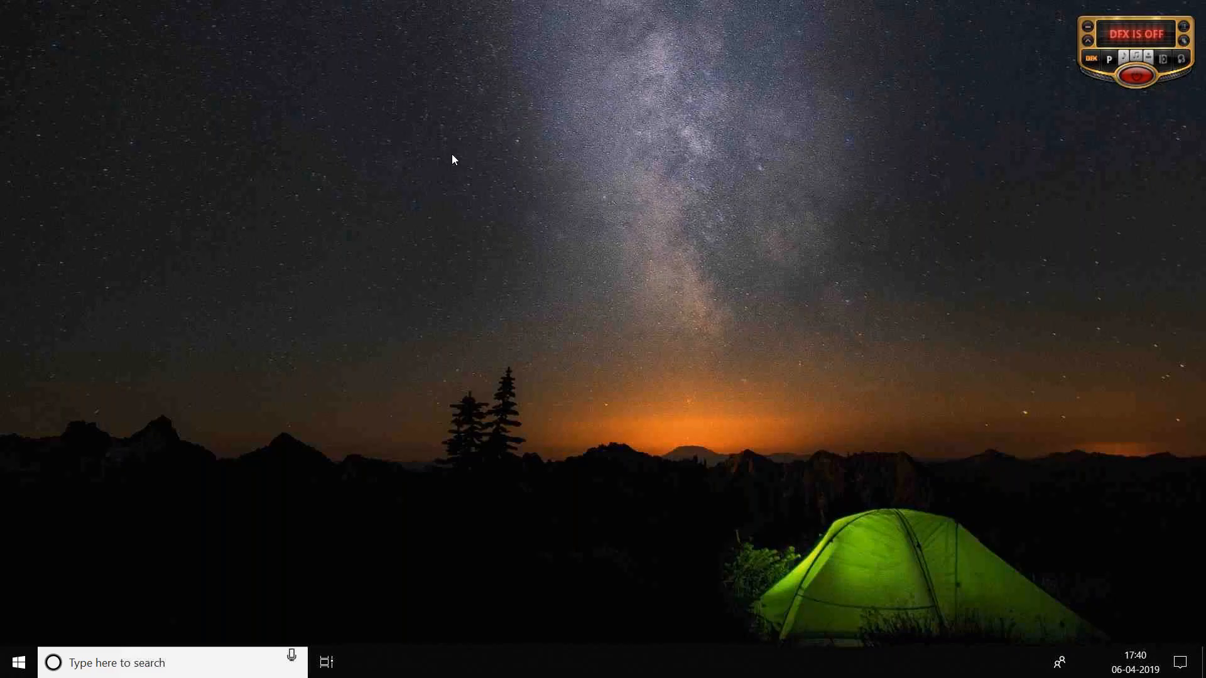
right_click(306, 206)
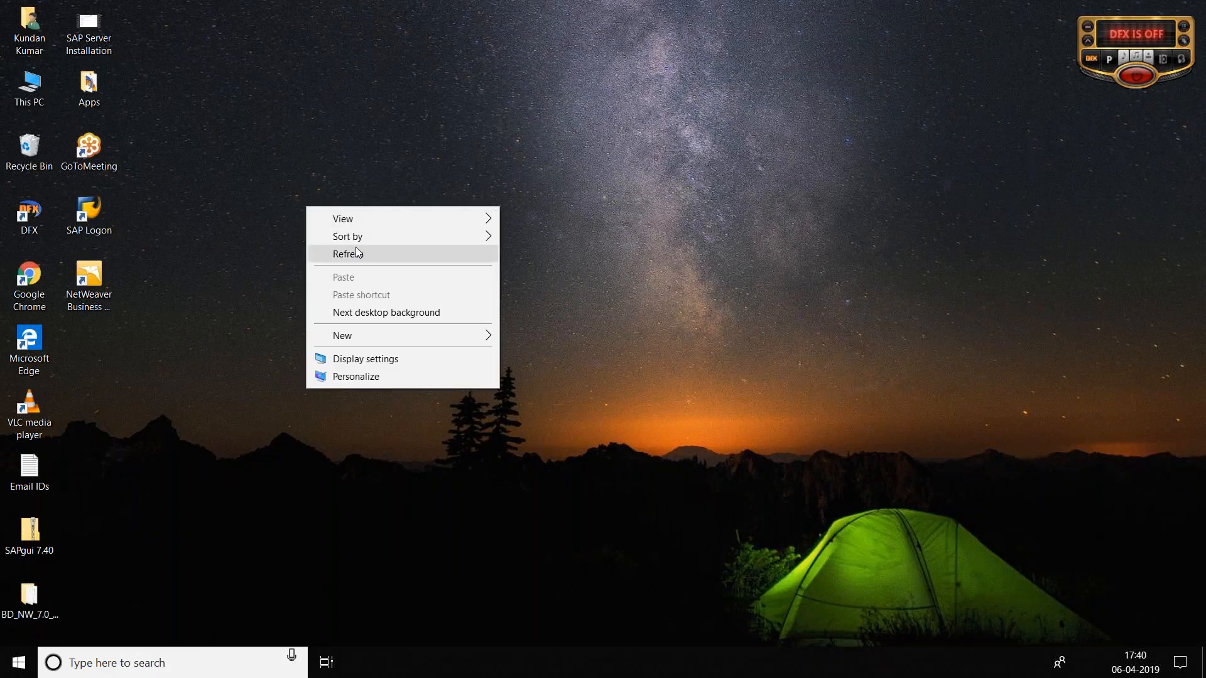
left_click(356, 251)
right_click(355, 251)
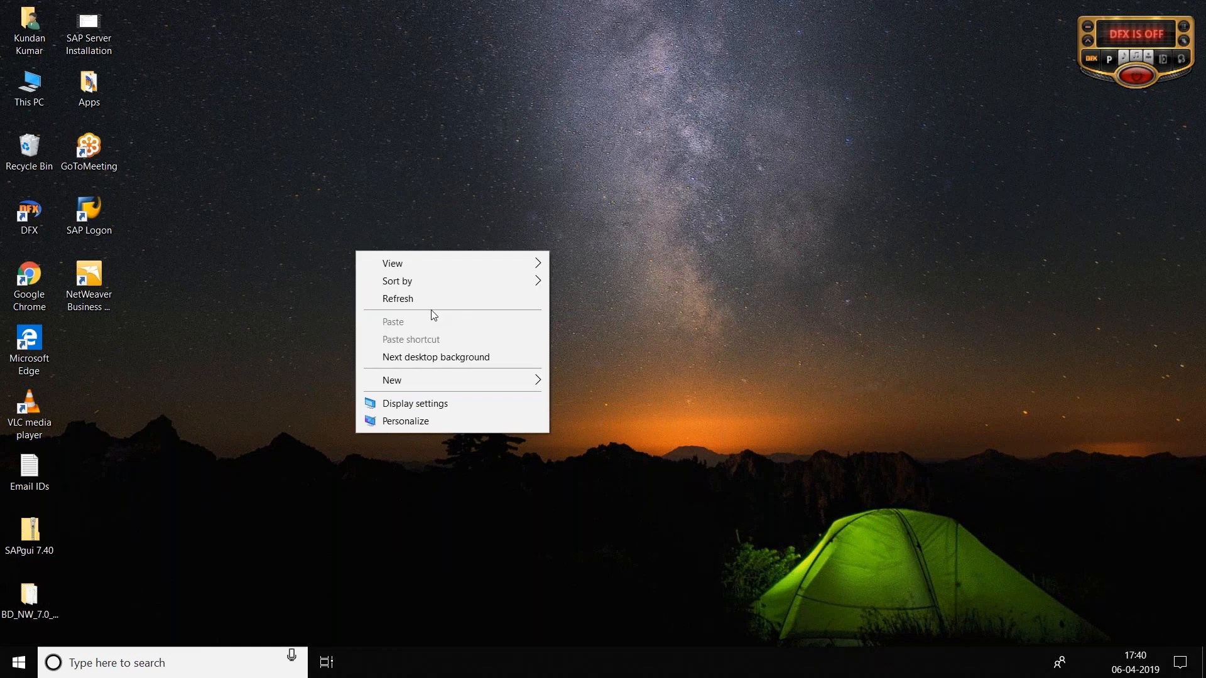
left_click(430, 299)
right_click(266, 146)
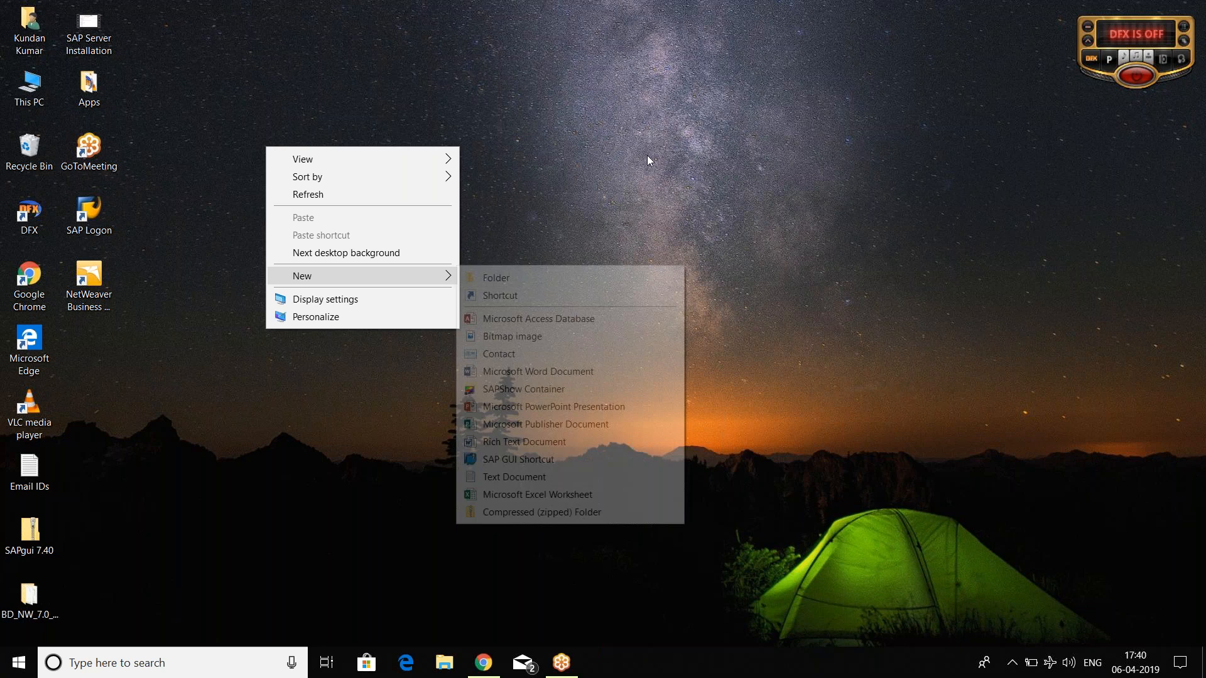
Create a new desktop folder, first named SA, then renamed to SAP
left_click(521, 274)
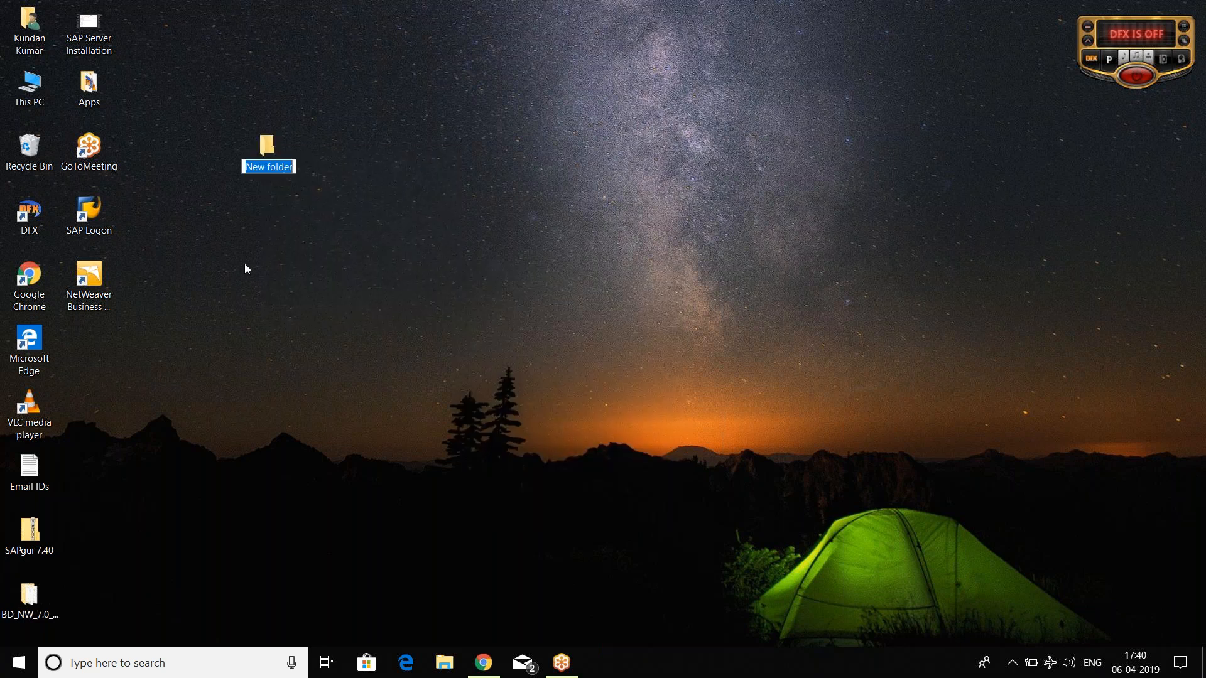
key("Caps_Lock")
type("SA")
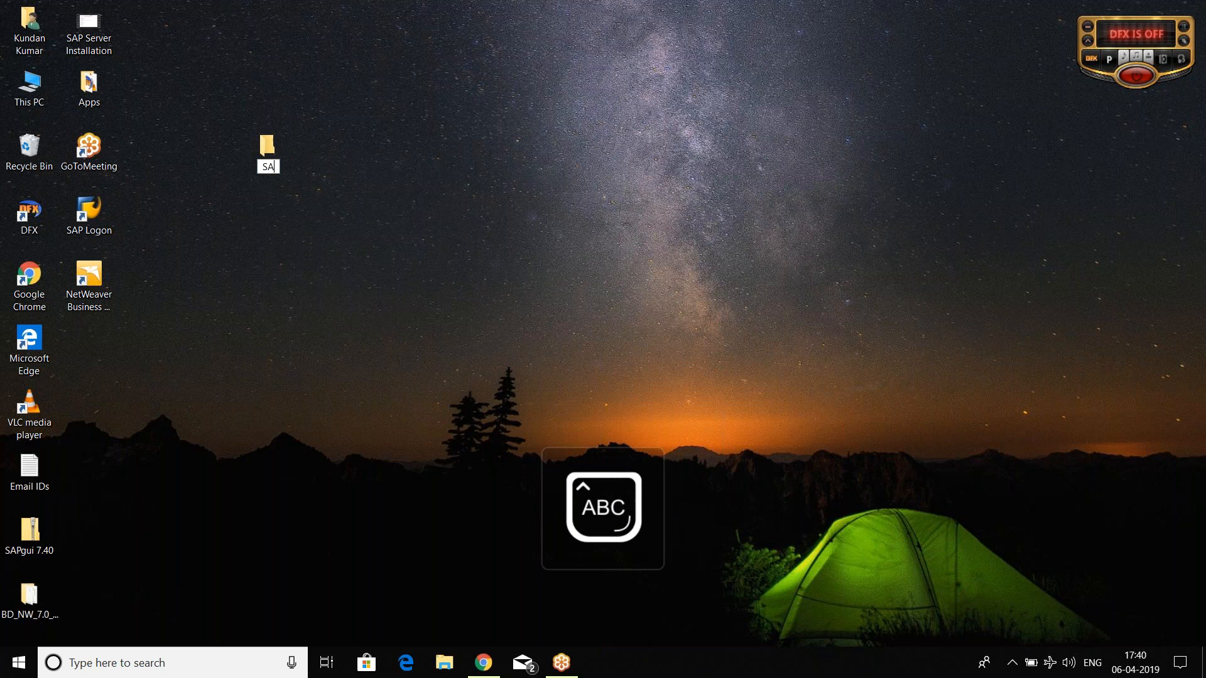
key("Return")
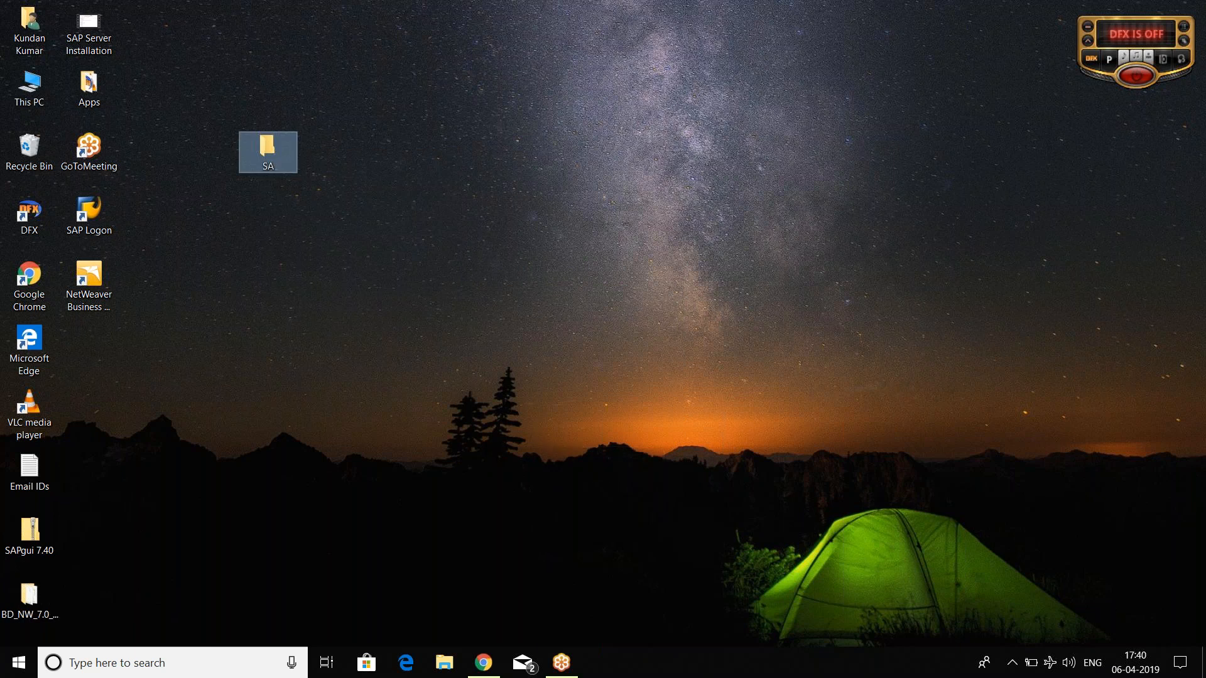
key("XF86AudioLowerVolume")
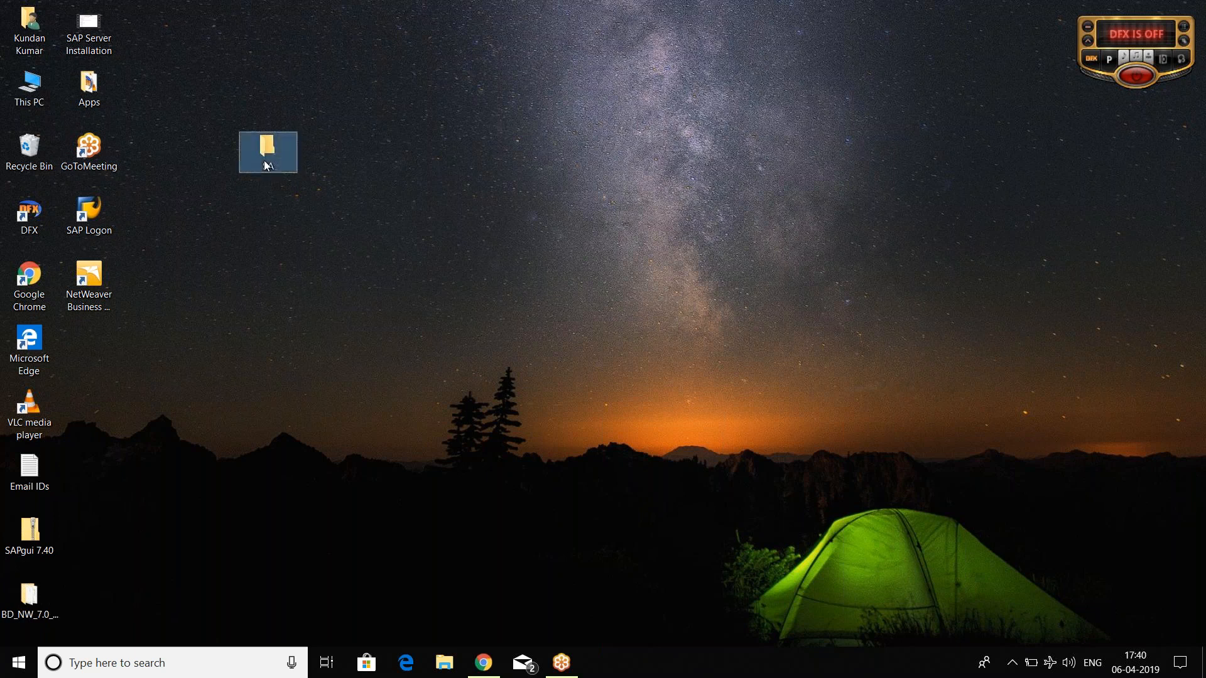
key("F2")
type("SAP")
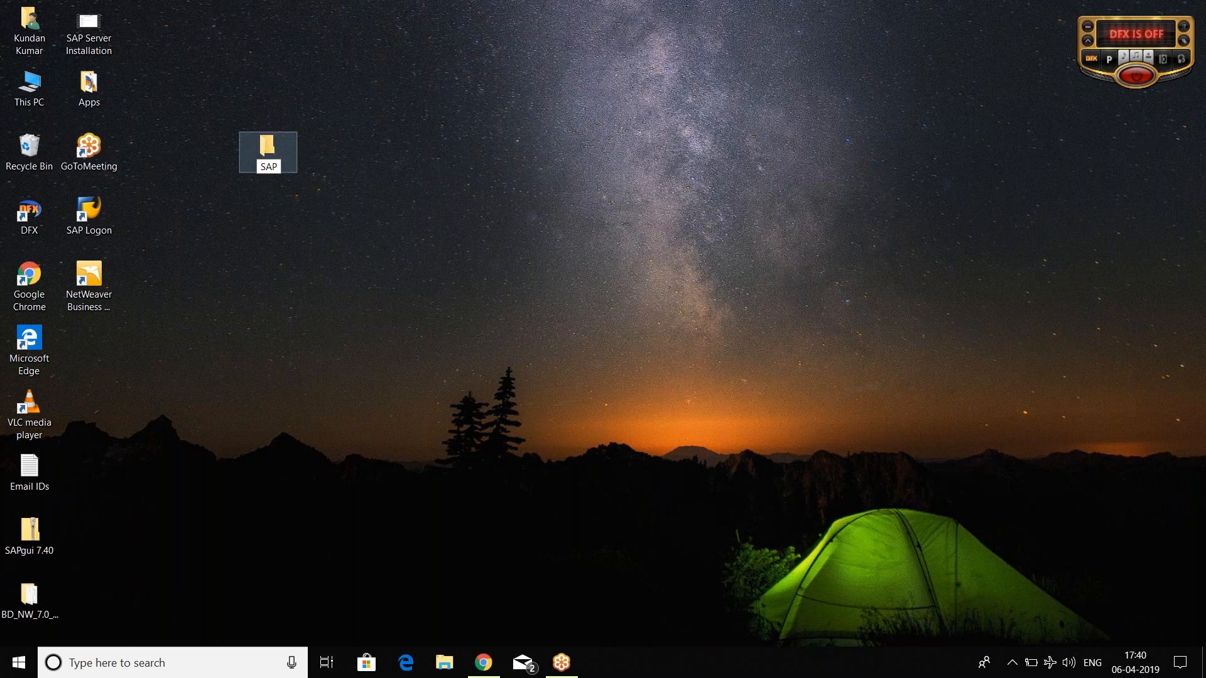
key("Return")
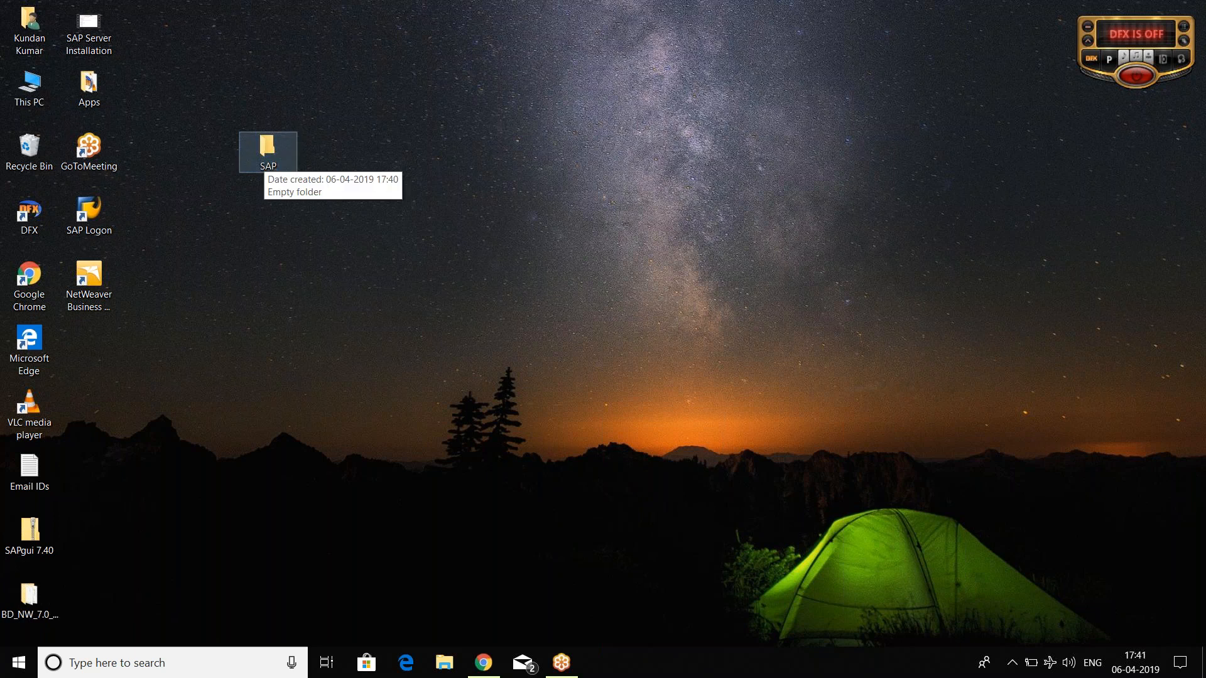
Move the SAPgui 7.40 zip, presentation package and NetWeaver Business Client 5.0 into the SAP folder
key("Return")
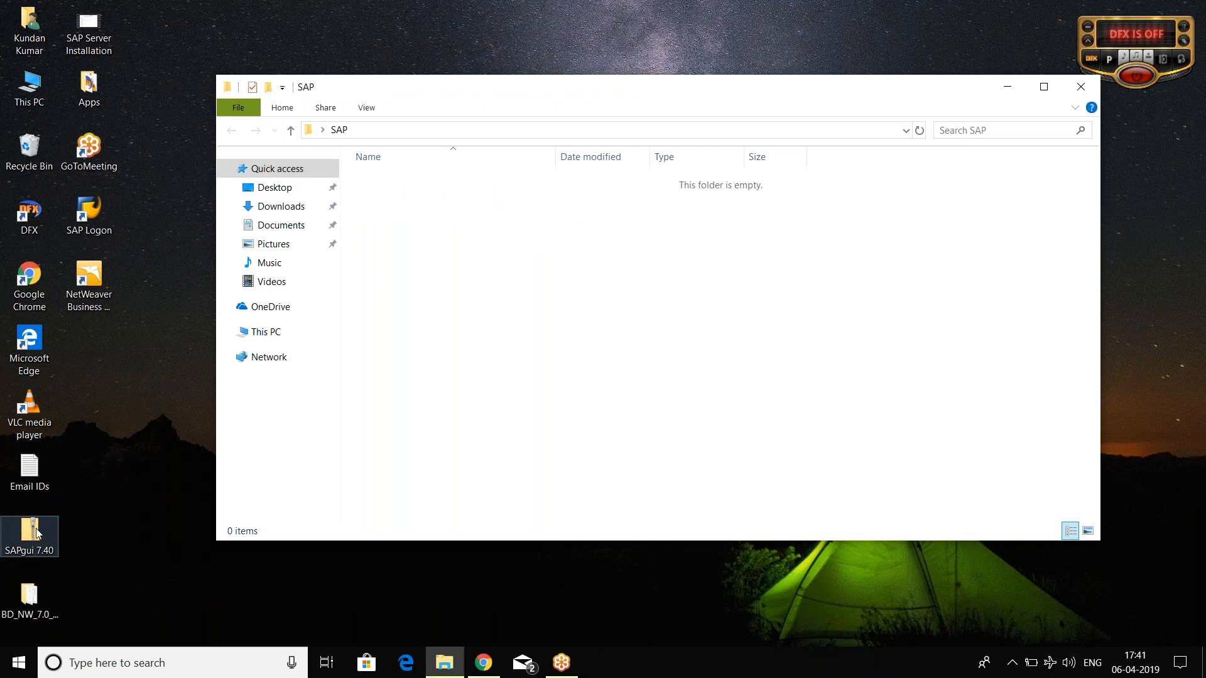
left_click(36, 532)
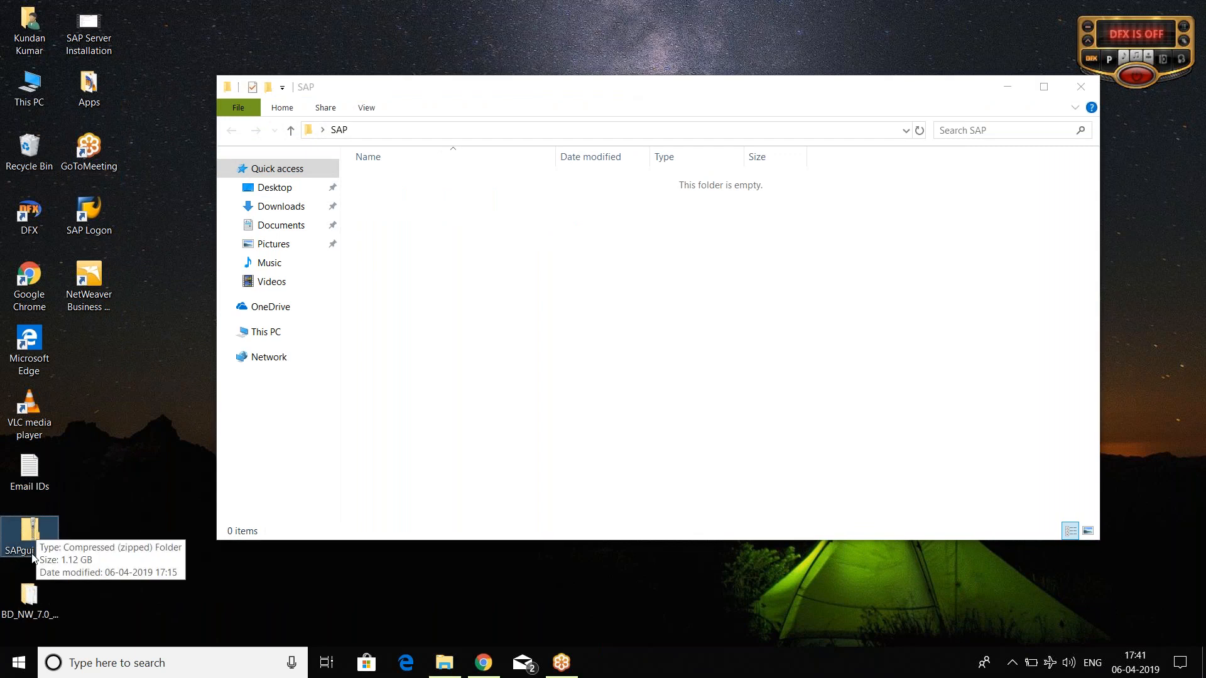
left_click(28, 598, "ctrl")
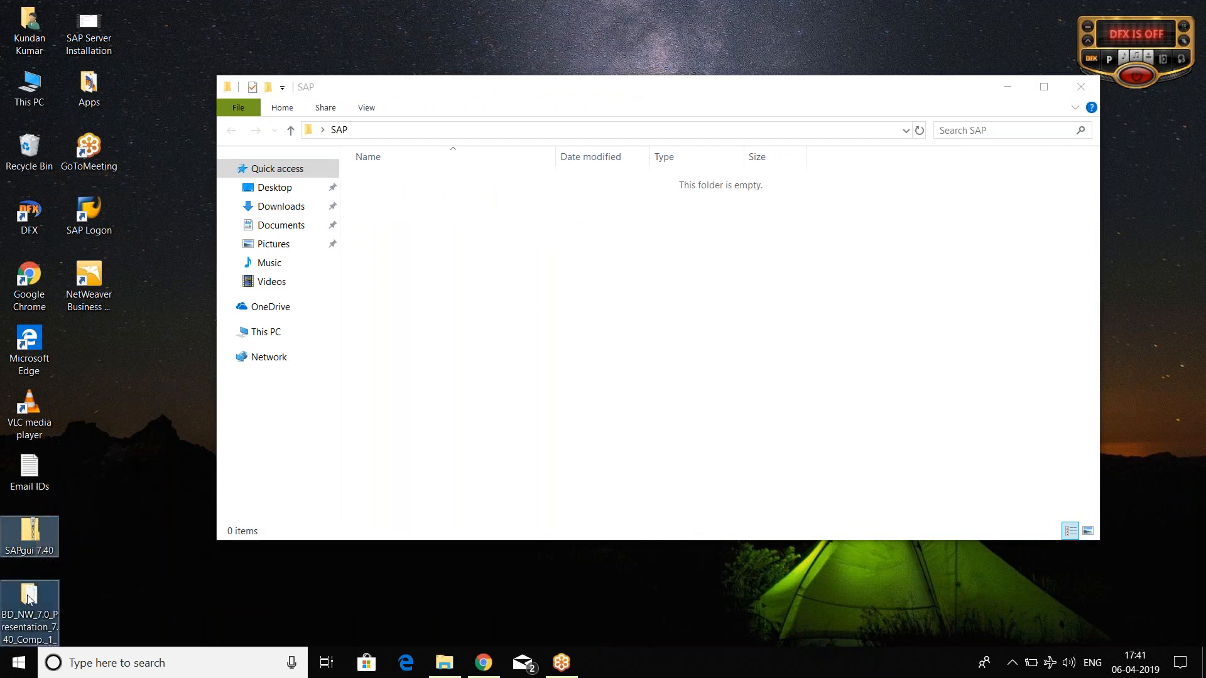
left_click(85, 304, "ctrl")
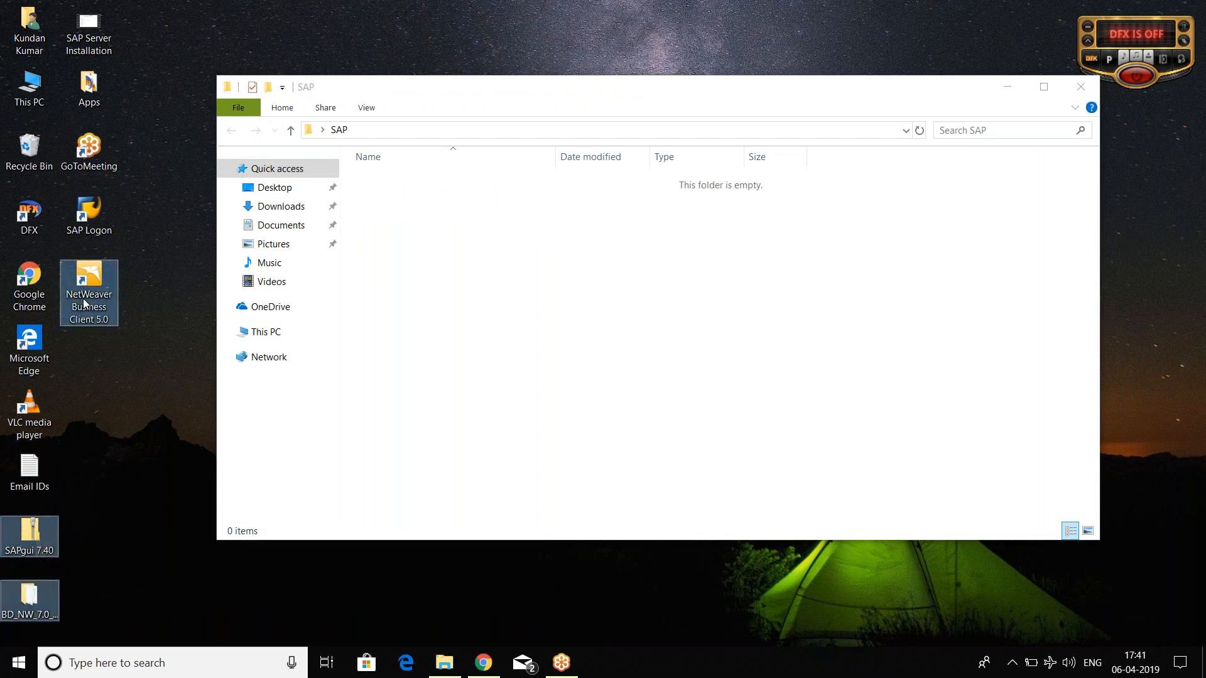
key("ctrl+x")
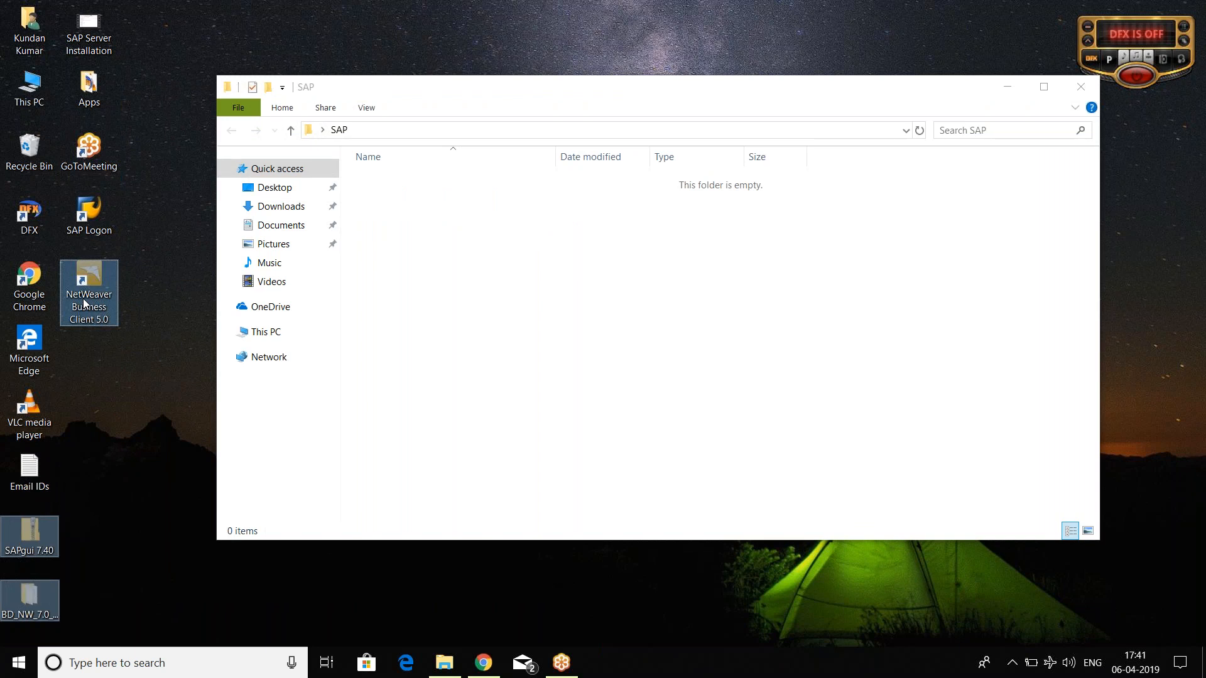
left_click(377, 361)
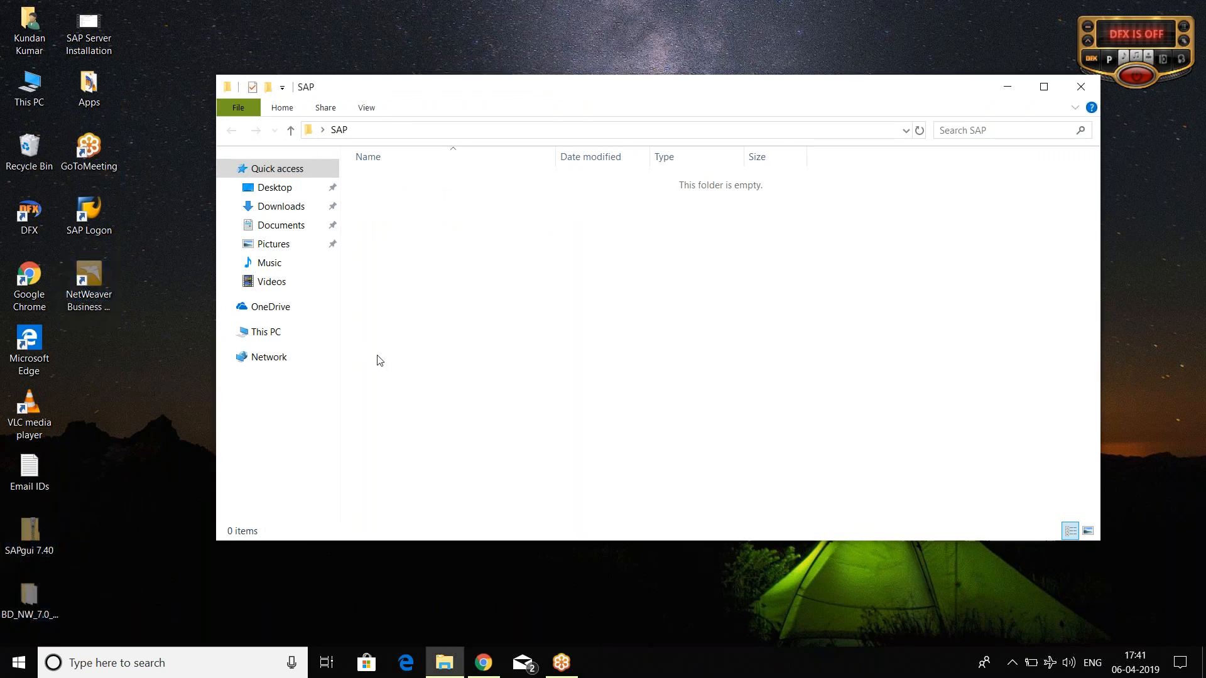
key("ctrl+v")
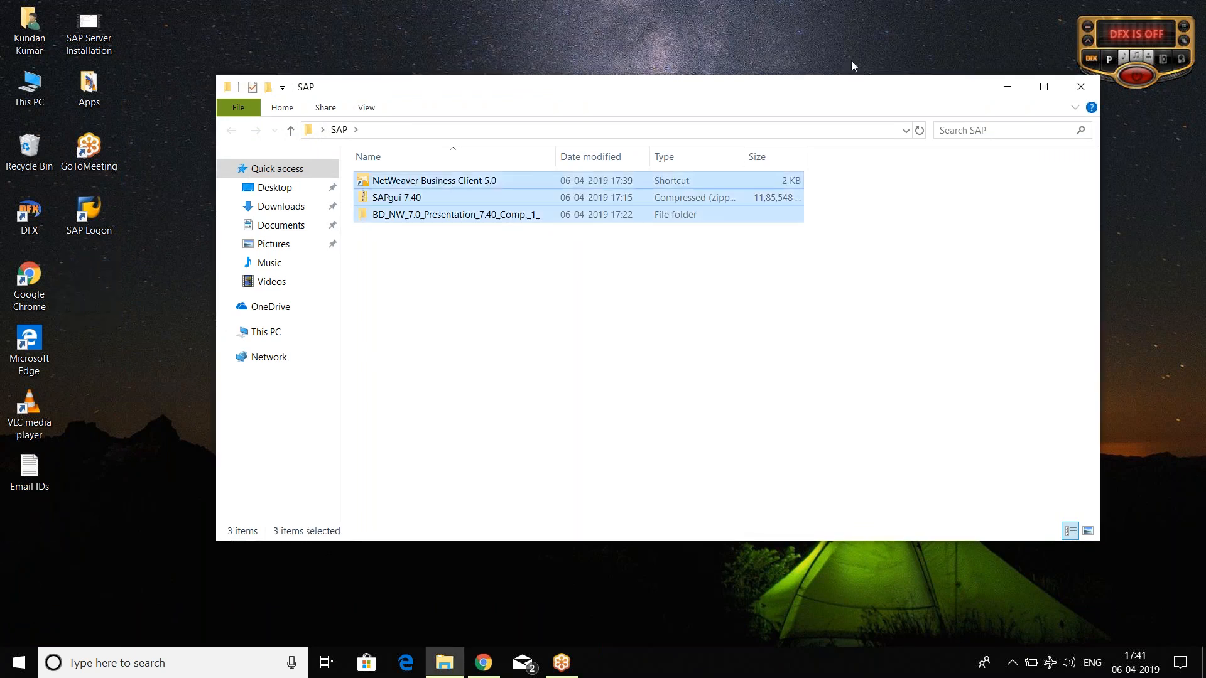
Close the SAP folder window and place the SAP folder at the desktop's bottom-left
left_click_drag(489, 121, 22, 172)
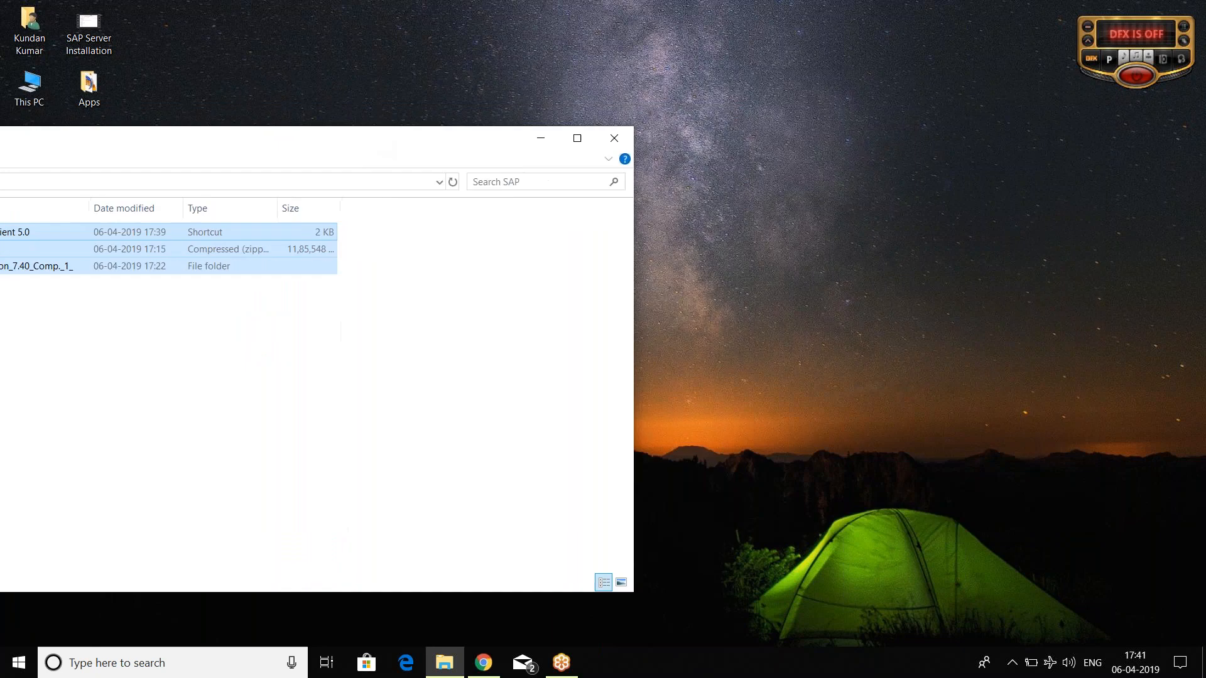
left_click(615, 143)
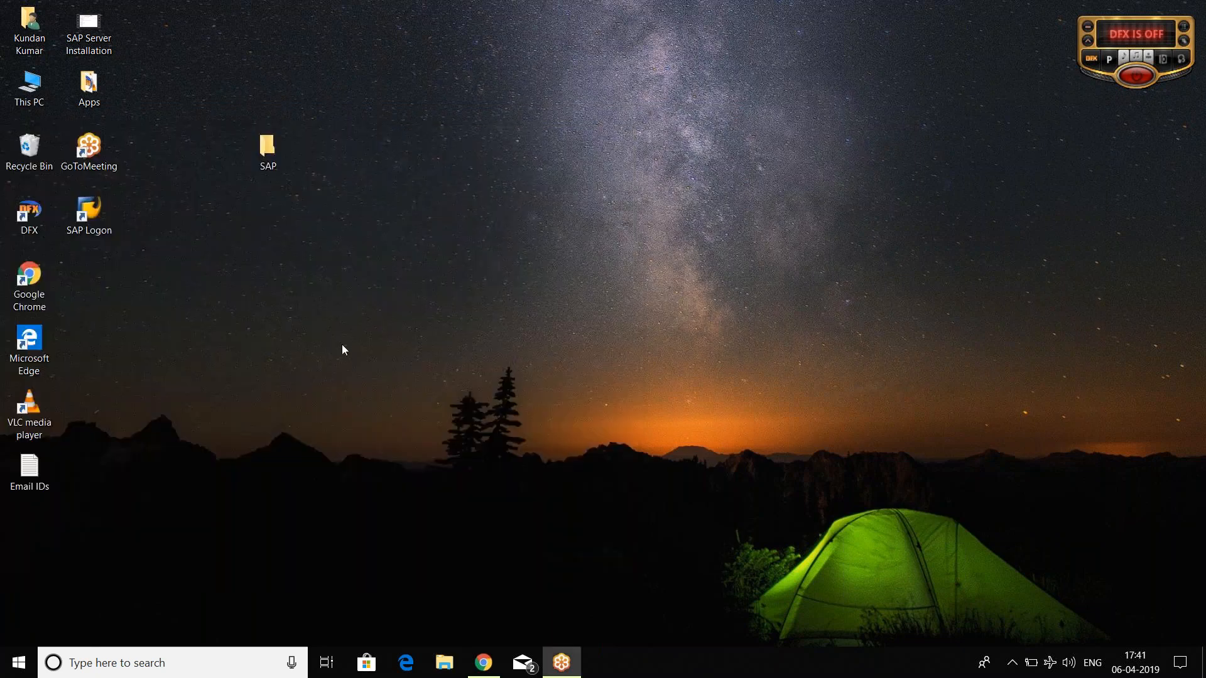
left_click(272, 161)
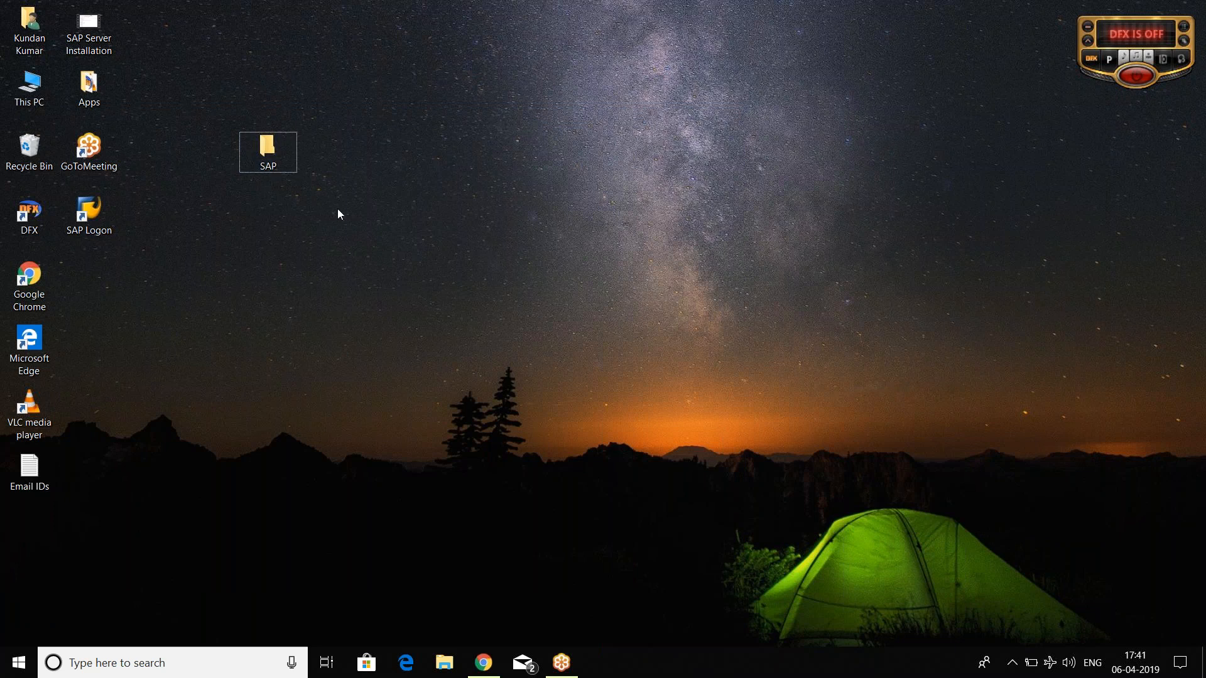
left_click_drag(280, 148, 52, 476)
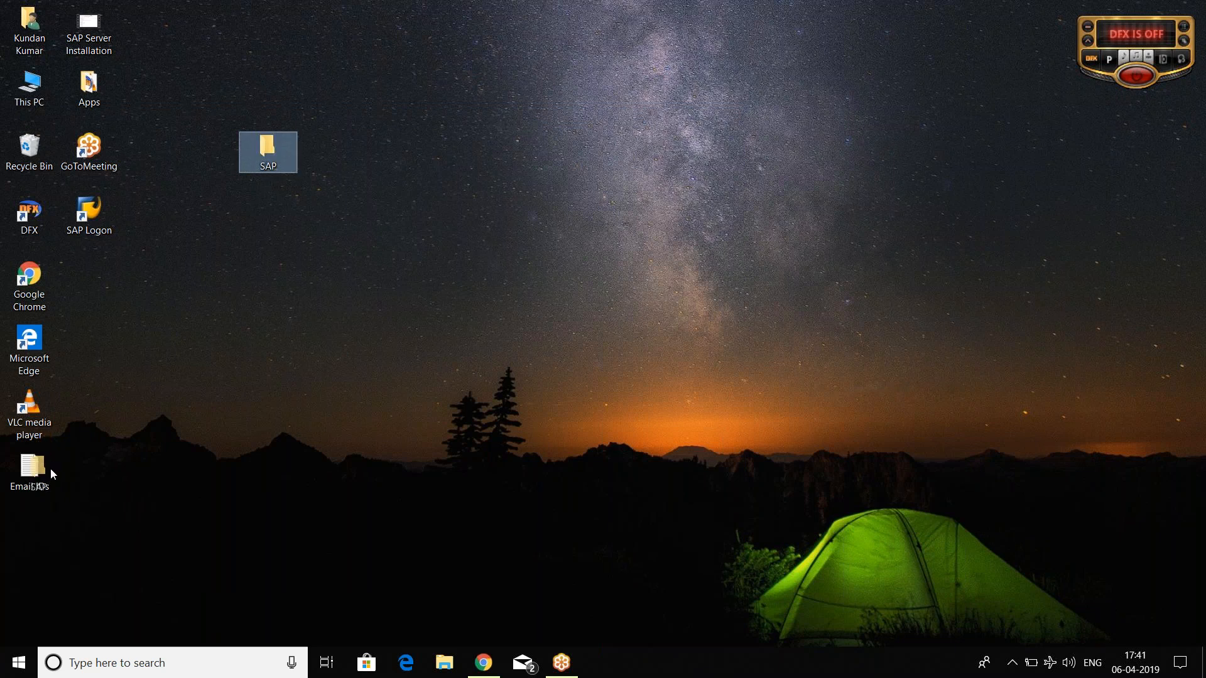
right_click(44, 531)
left_click(614, 376)
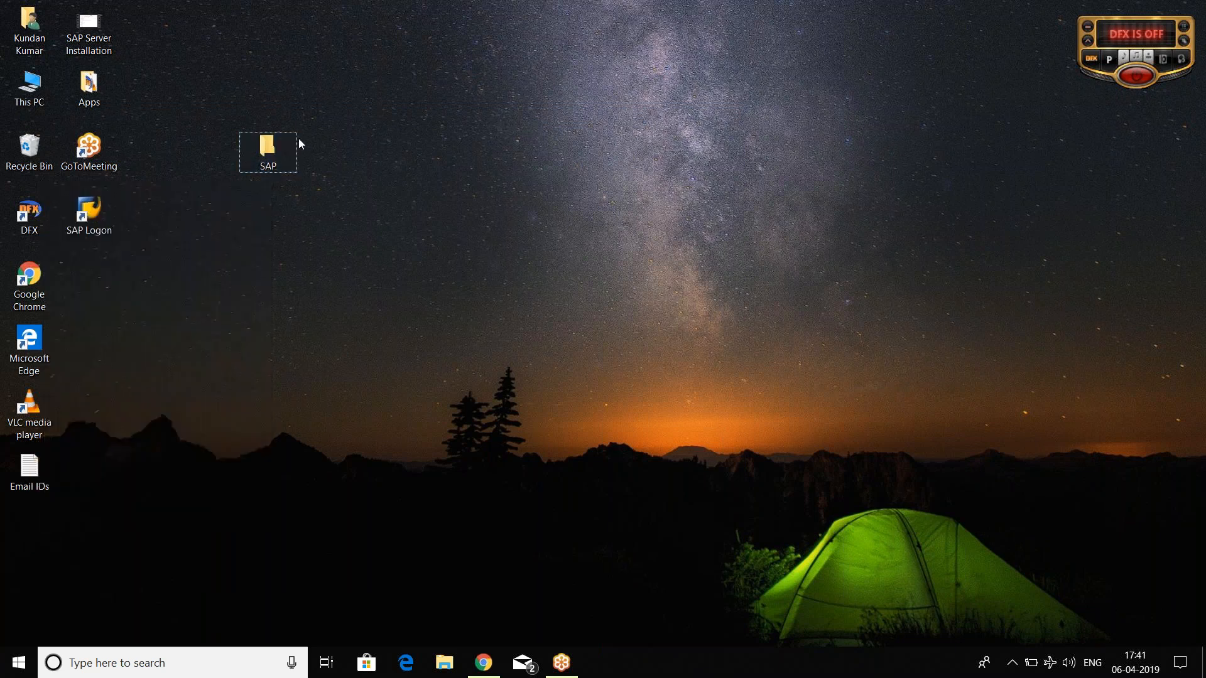
left_click_drag(276, 151, 38, 529)
left_click(196, 402)
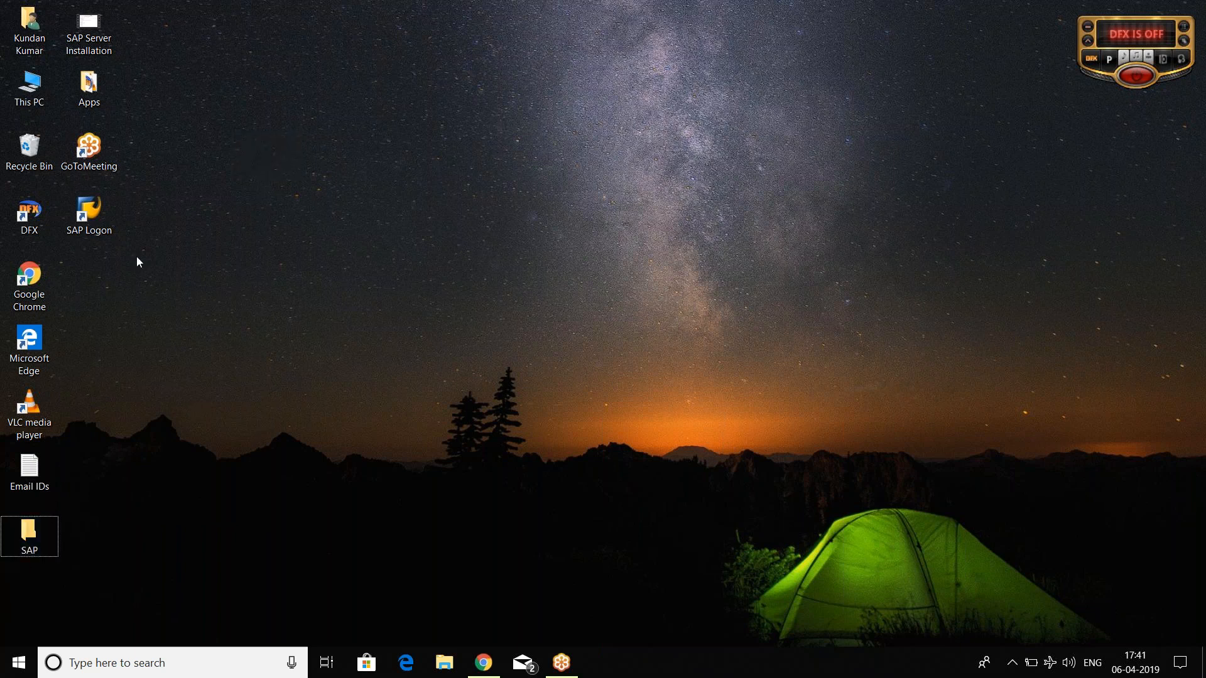
left_click(104, 218)
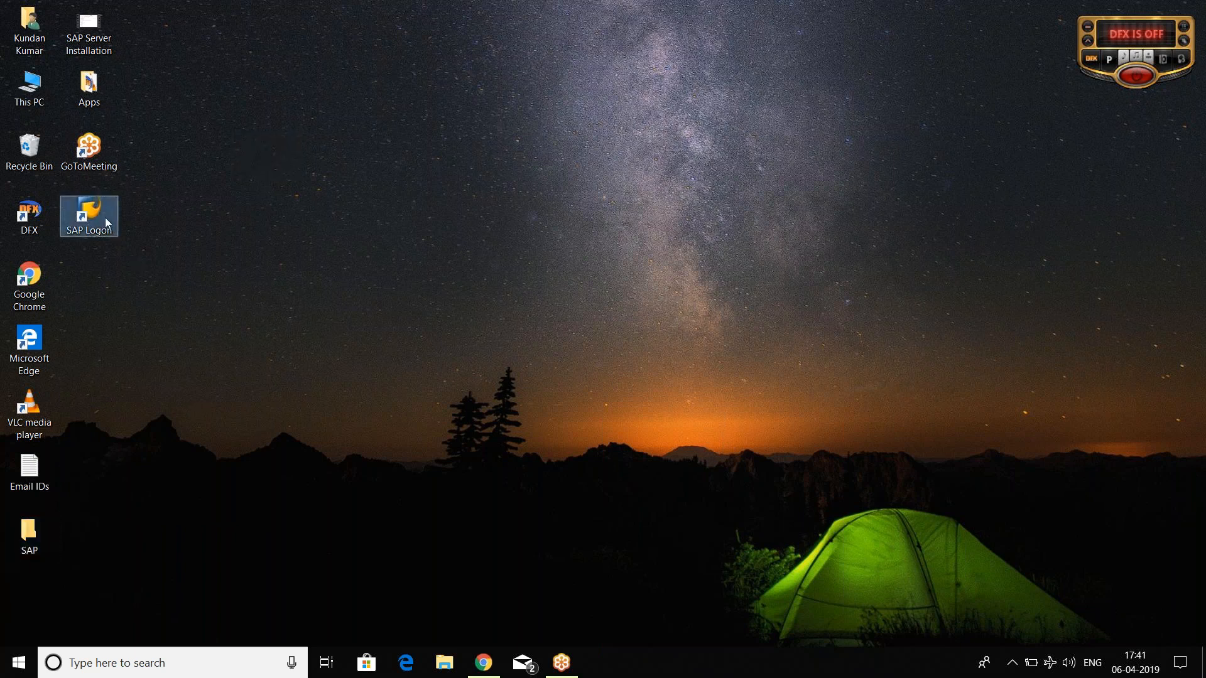
Launch SAP Logon 740 from its desktop shortcut, showing an empty Connections list
left_click(197, 224)
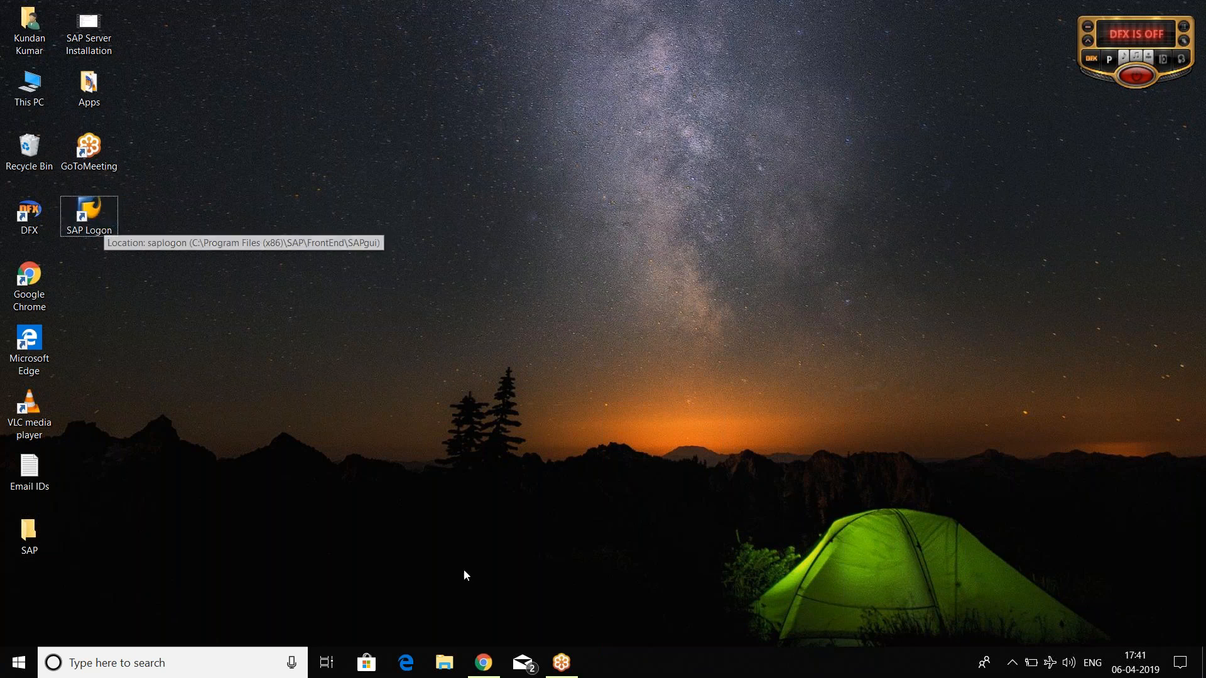
double_click(106, 215)
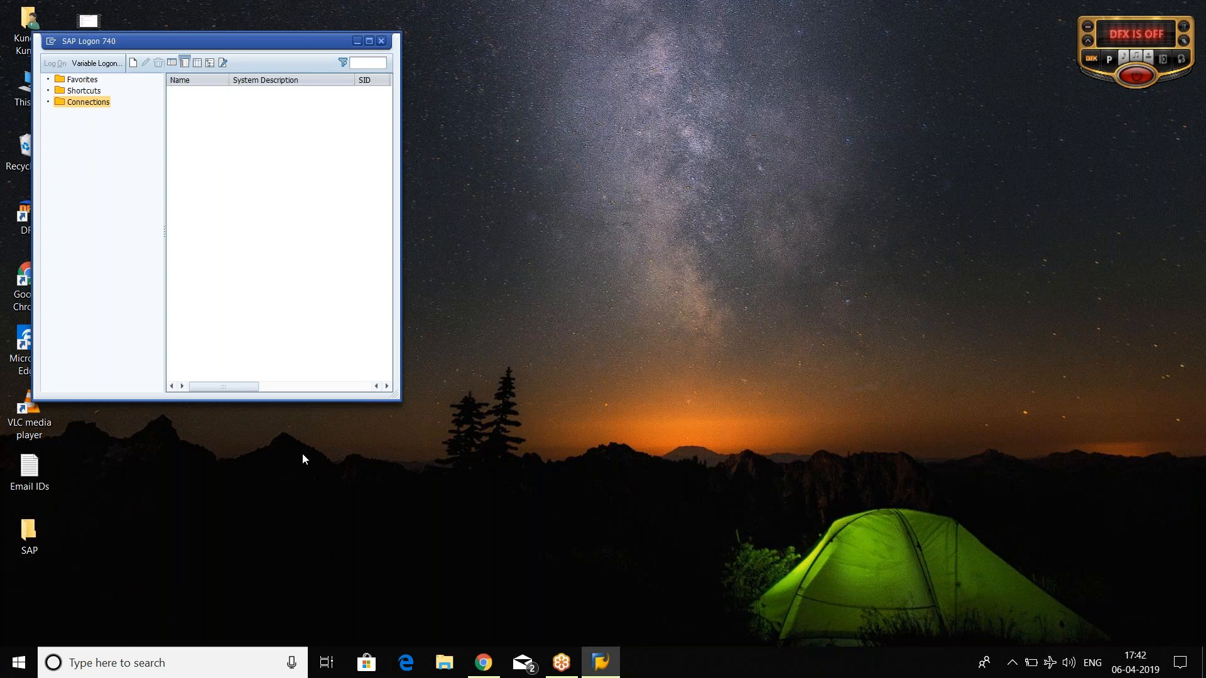
Start a new User Specified System entry with the description FICO
left_click(134, 64)
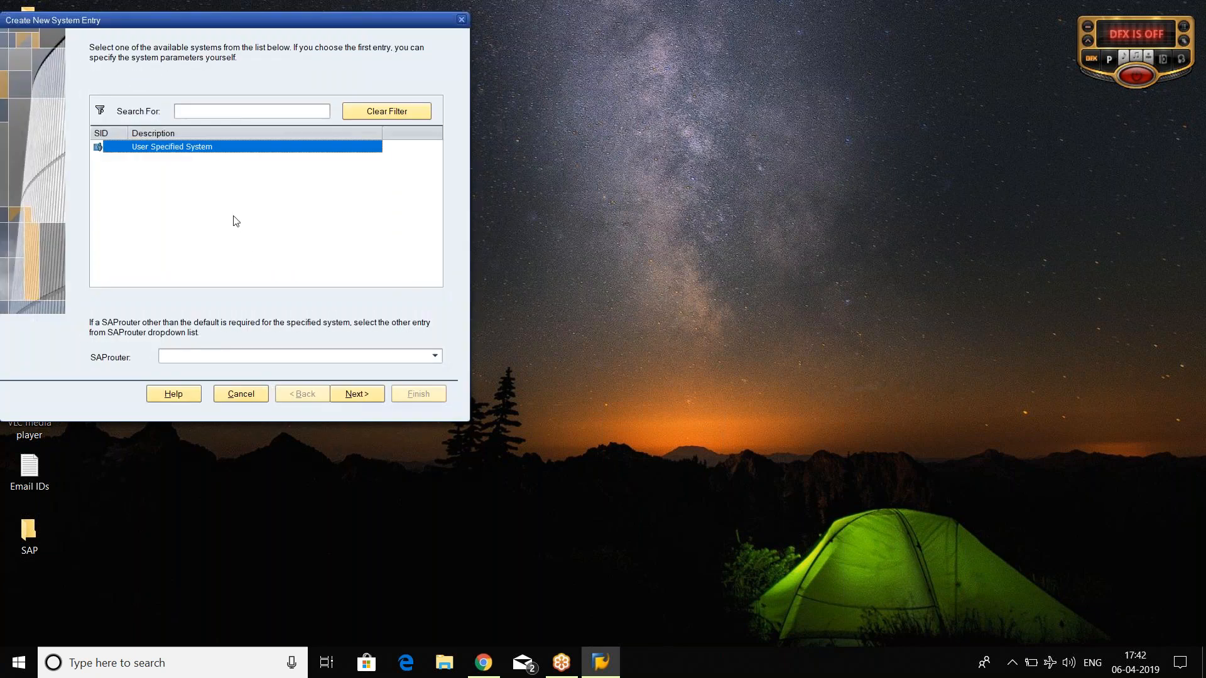
left_click(356, 396)
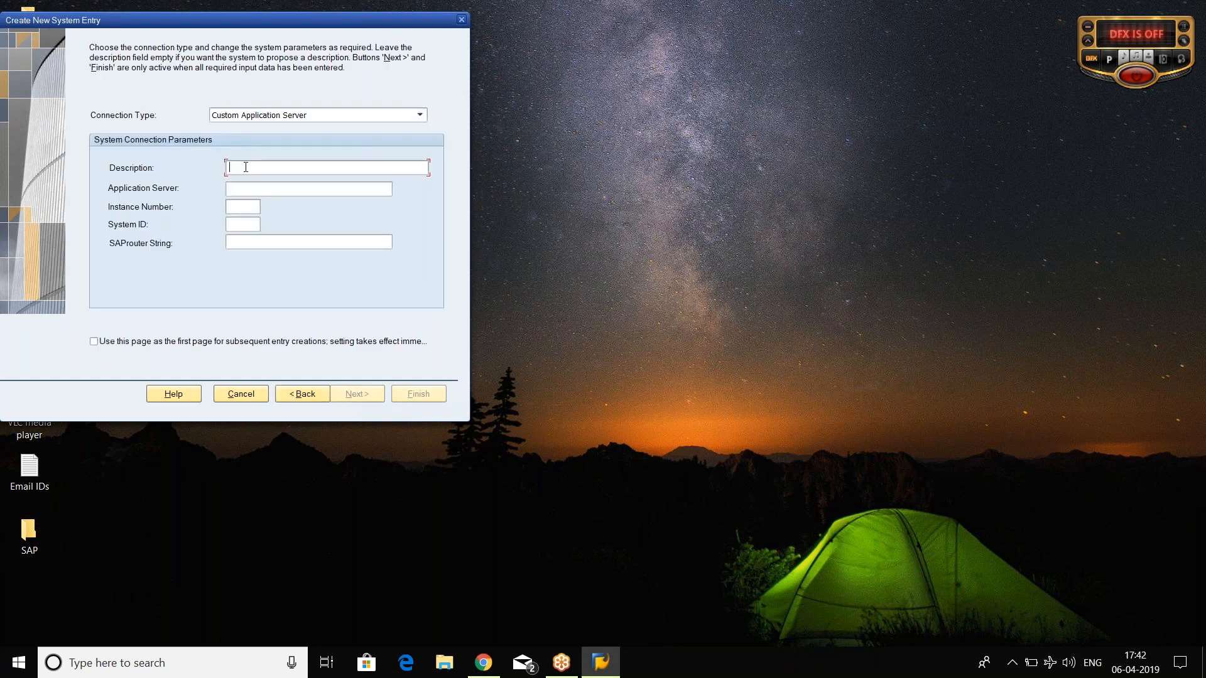
type("FICO")
left_click(489, 670)
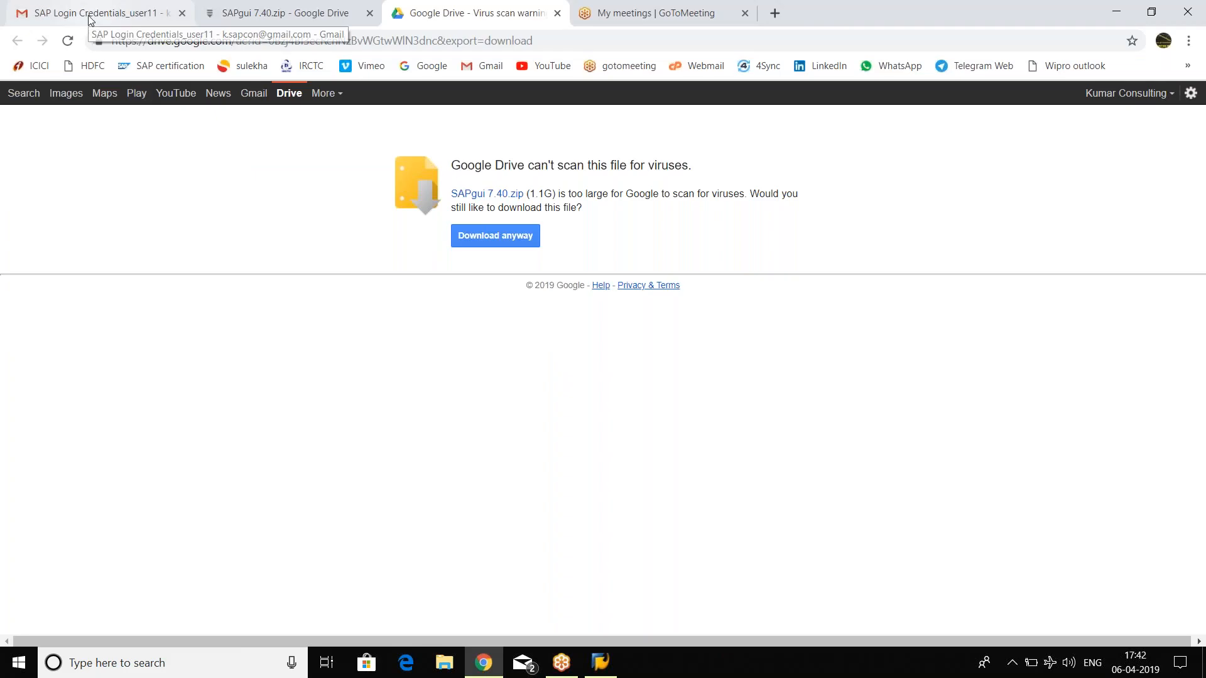
Open the SAP Login Credentials email and select the application server IP 183.82.114.15
left_click(90, 18)
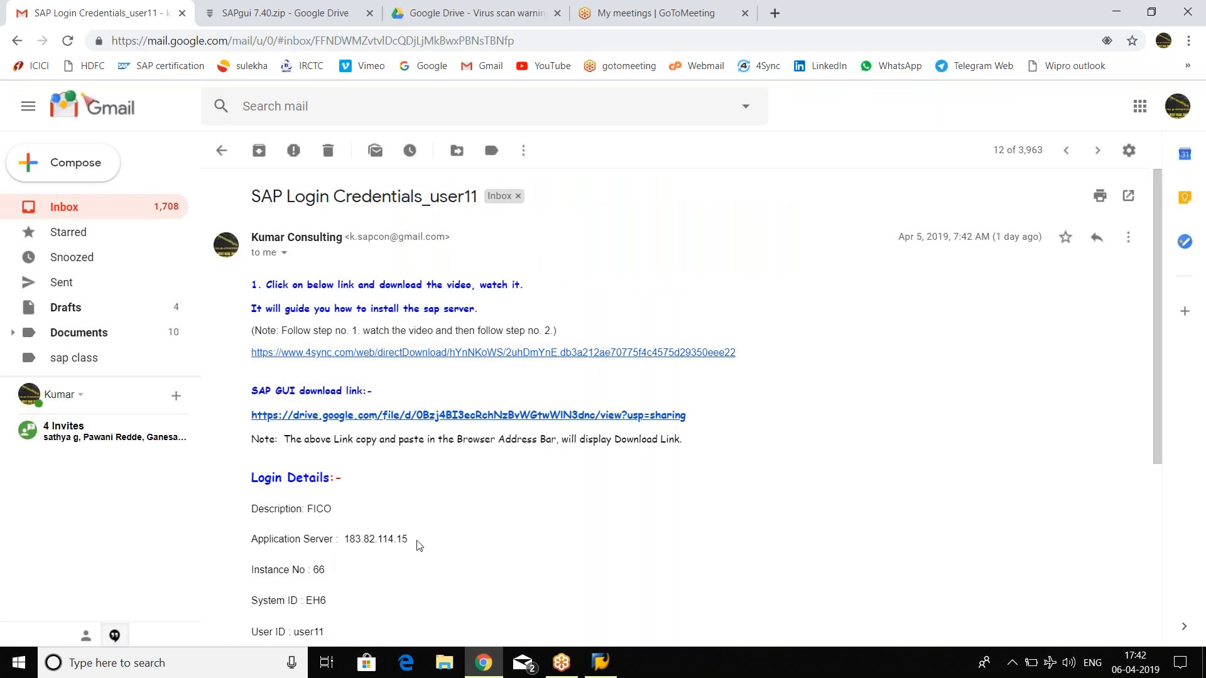
left_click_drag(411, 540, 346, 539)
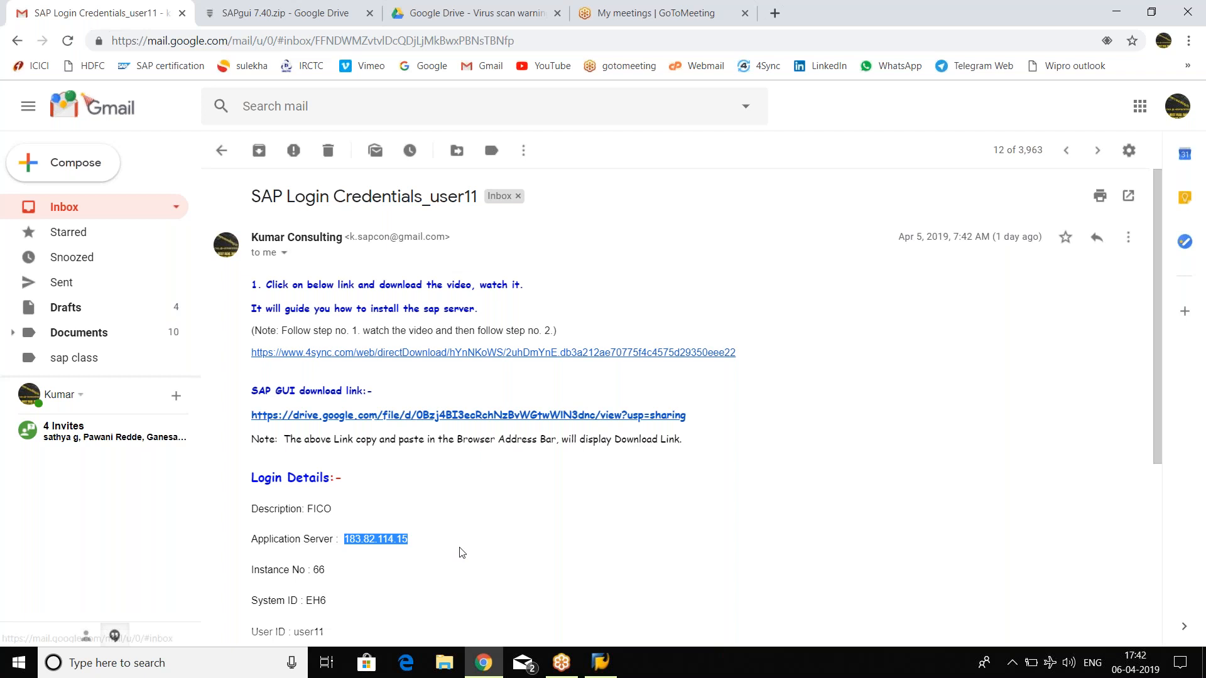
left_click(440, 549)
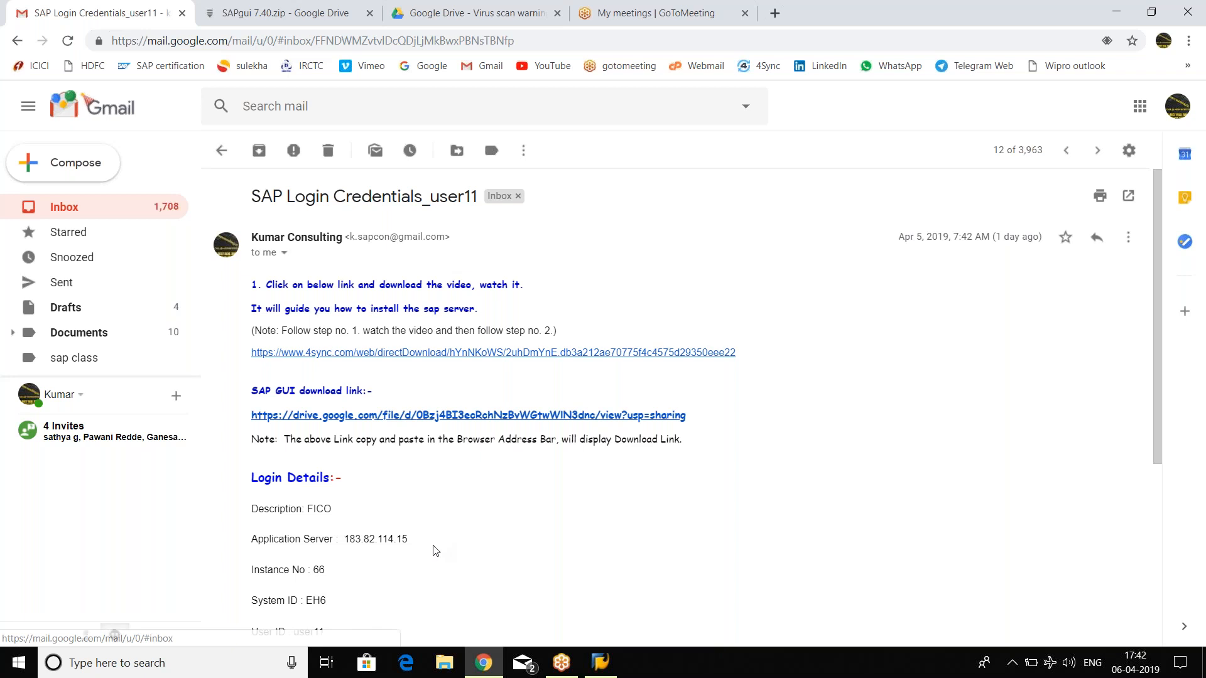
double_click(406, 541)
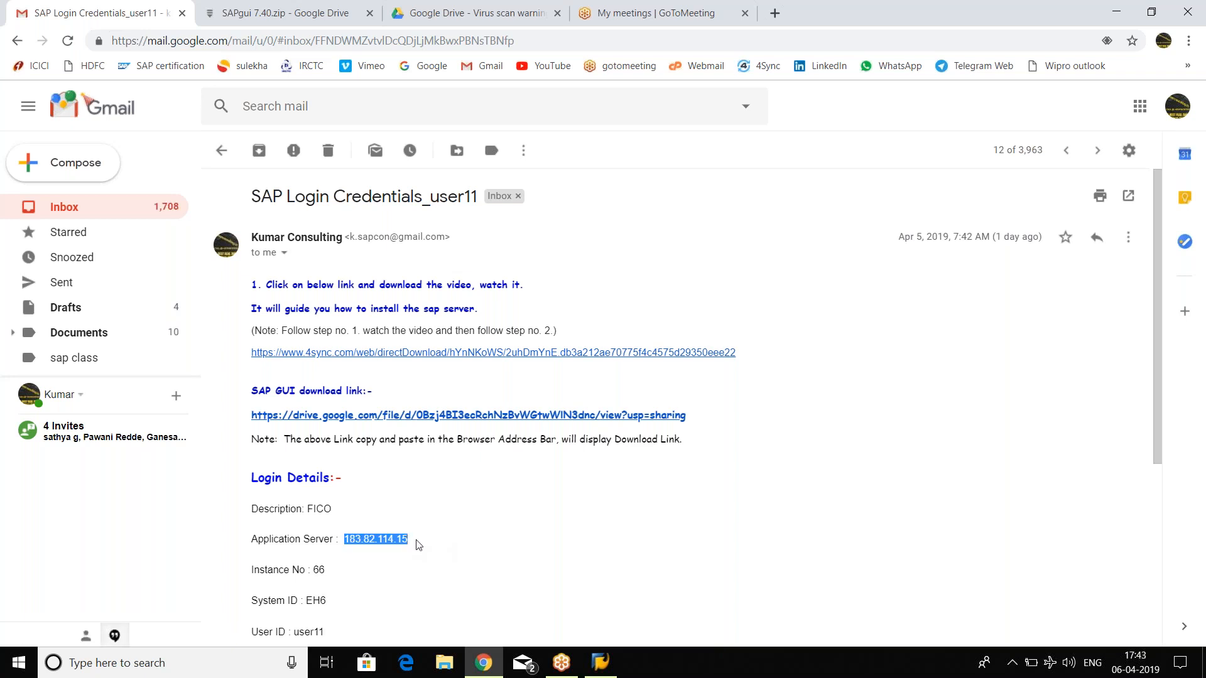
left_click(419, 548)
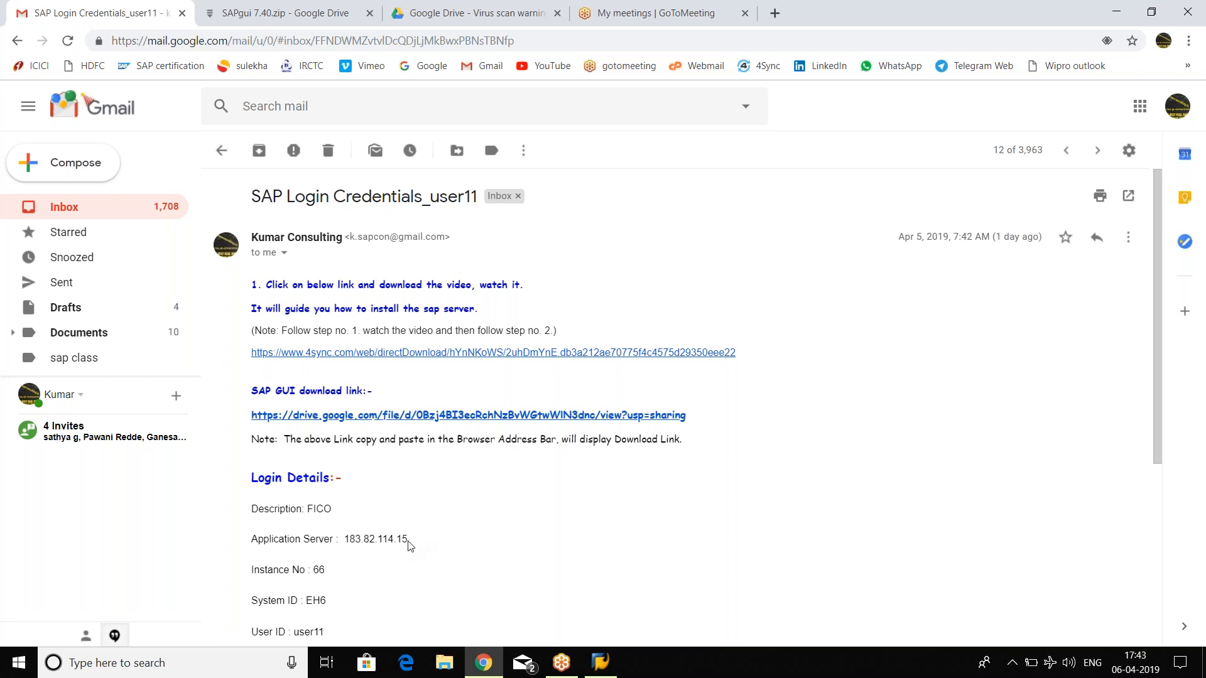
left_click_drag(408, 541, 339, 539)
left_click(417, 548)
left_click_drag(406, 540, 353, 540)
left_click(421, 545)
left_click_drag(406, 539, 346, 538)
key("ctrl+c")
Paste 183.82.114.15 as the application server and remove its leading space
key("alt+Tab")
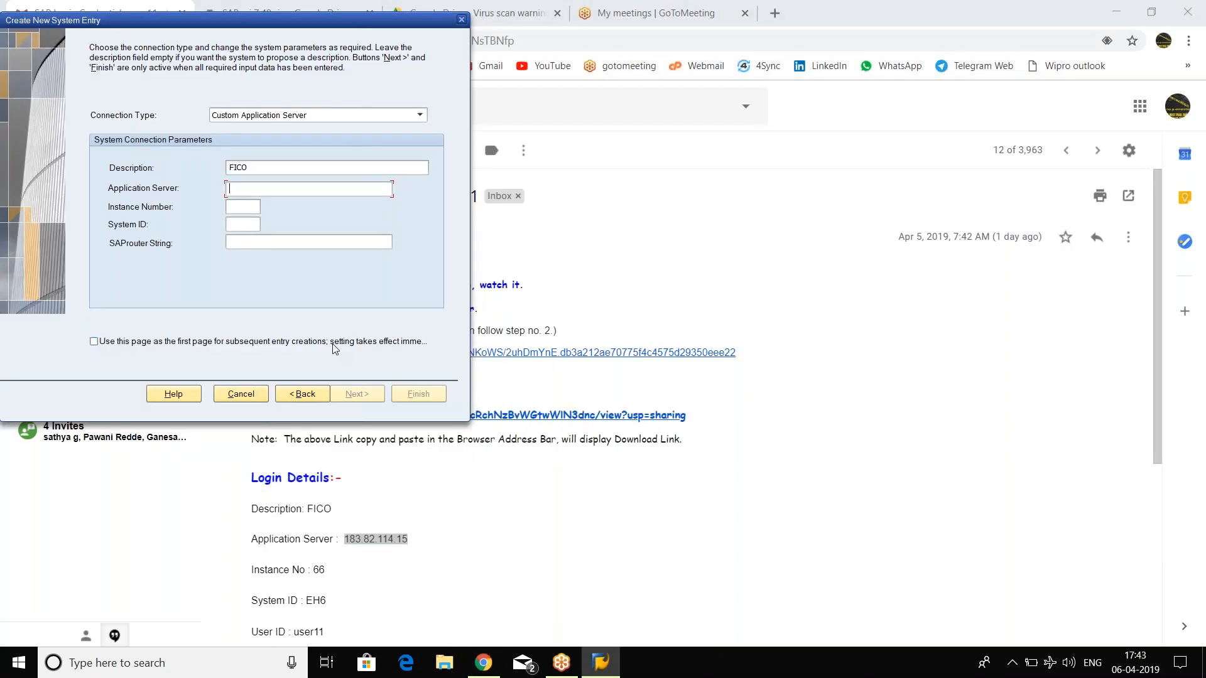
key("ctrl+v")
key("Home")
key("Delete")
key("alt+Tab")
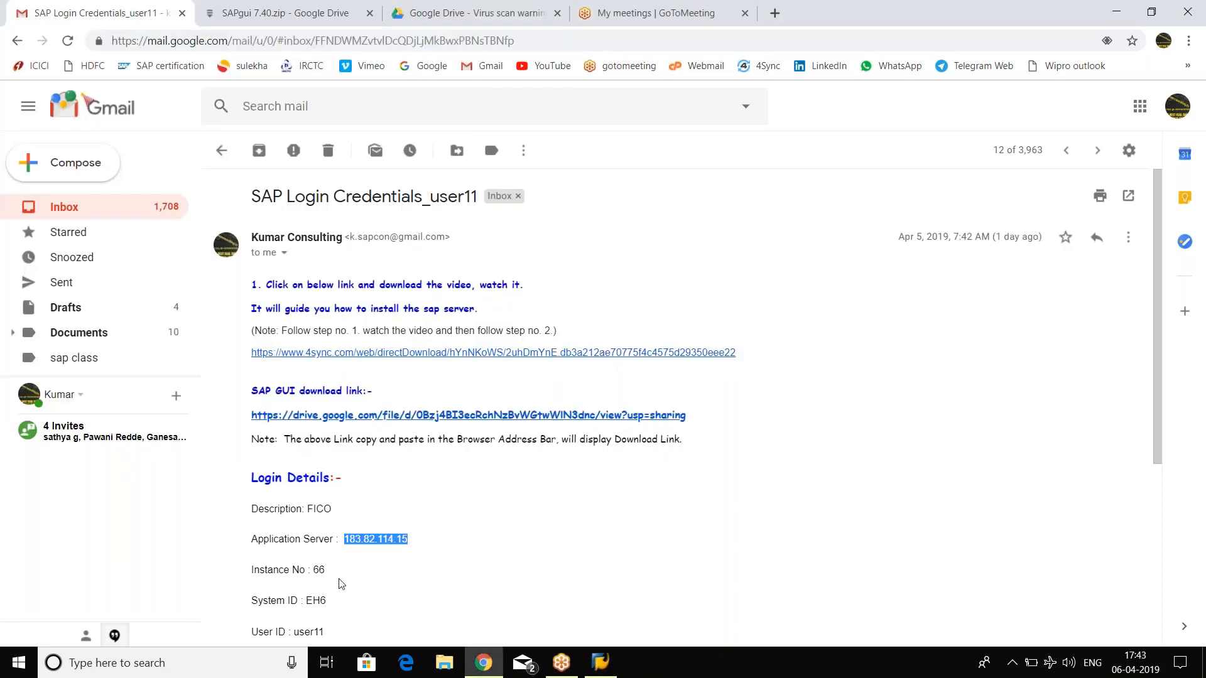
key("alt+Tab")
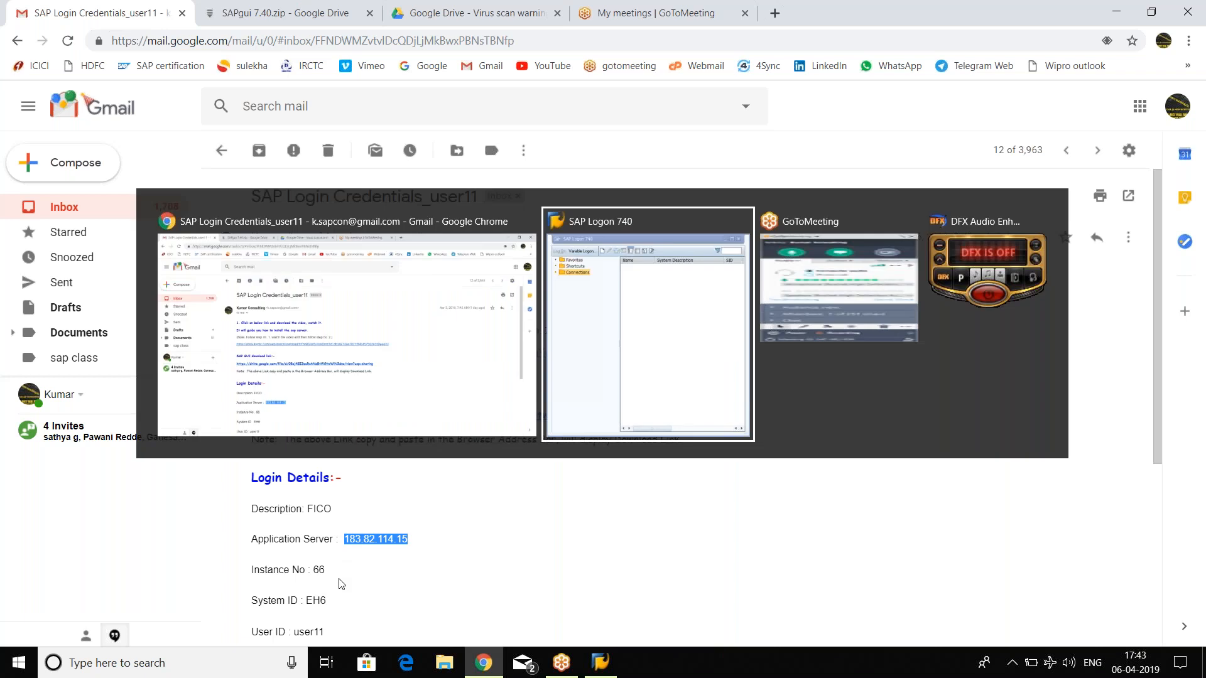
Enter instance number 66 and system ID EH6, then continue to network settings
type("66")
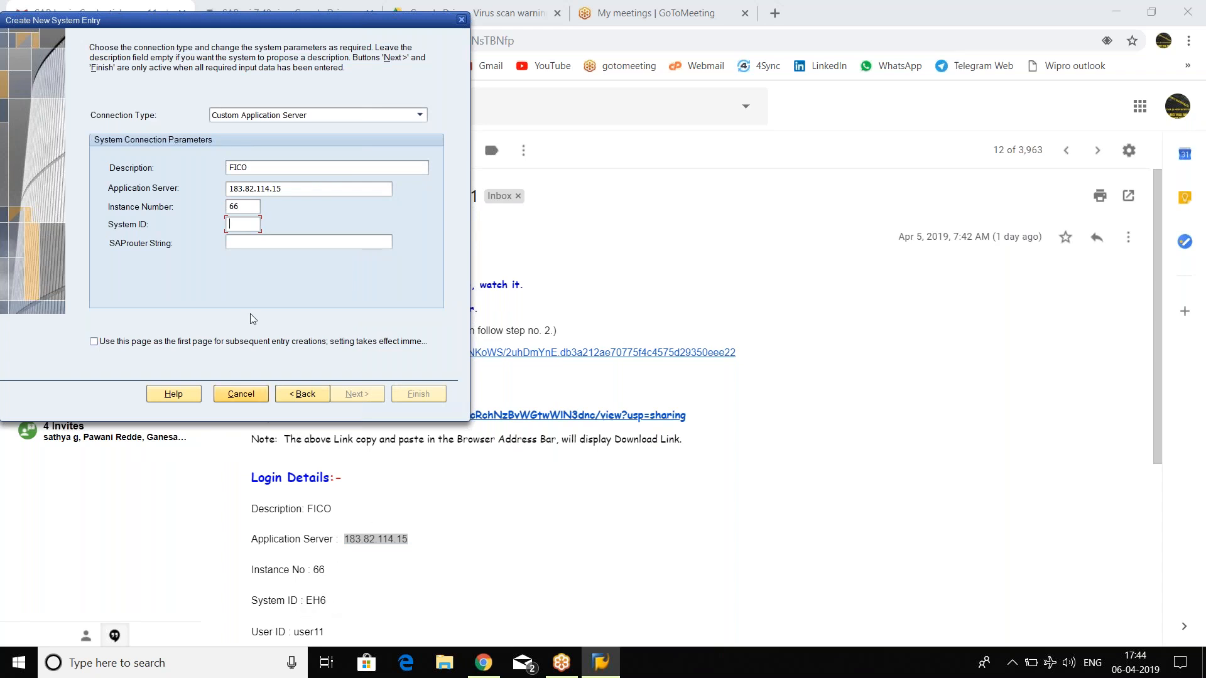
type("EH6")
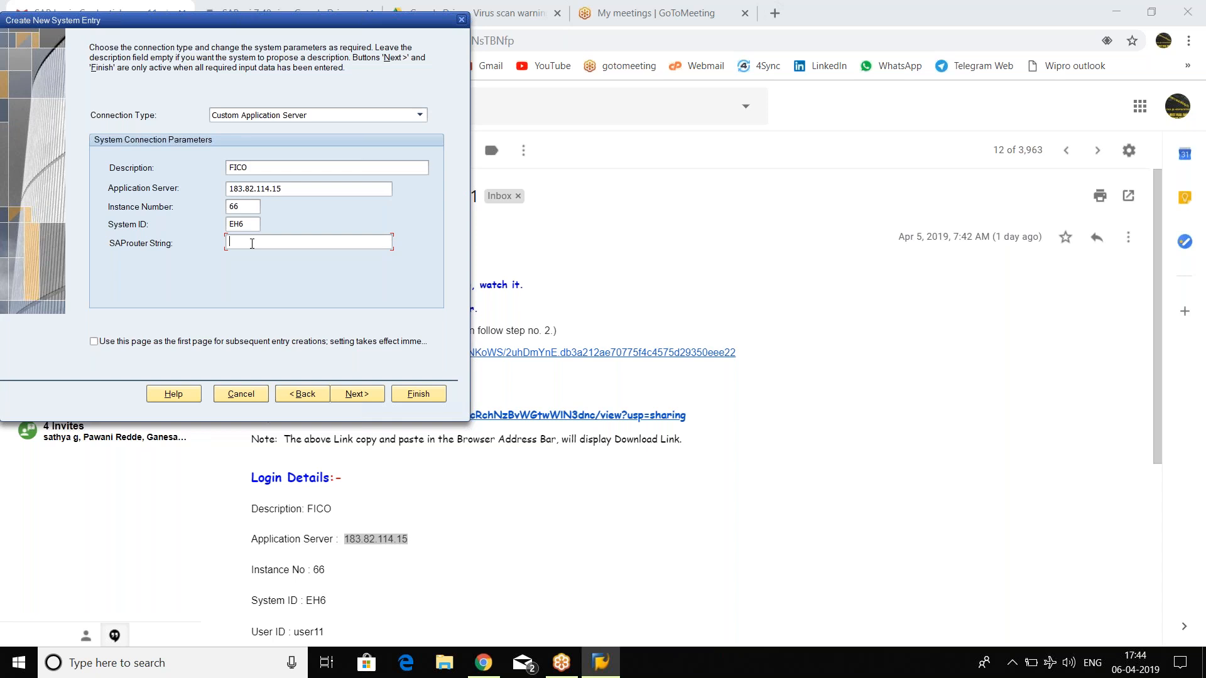
left_click(277, 167)
key("Tab")
left_click(243, 208)
left_click(363, 396)
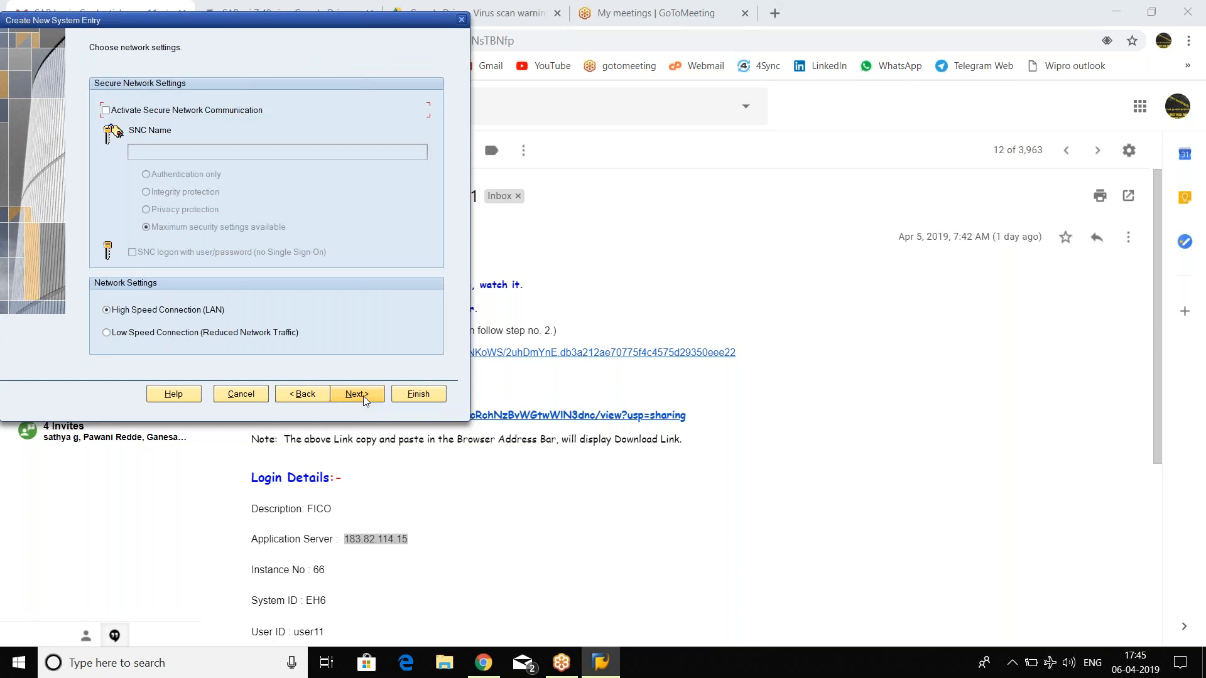
left_click(363, 396)
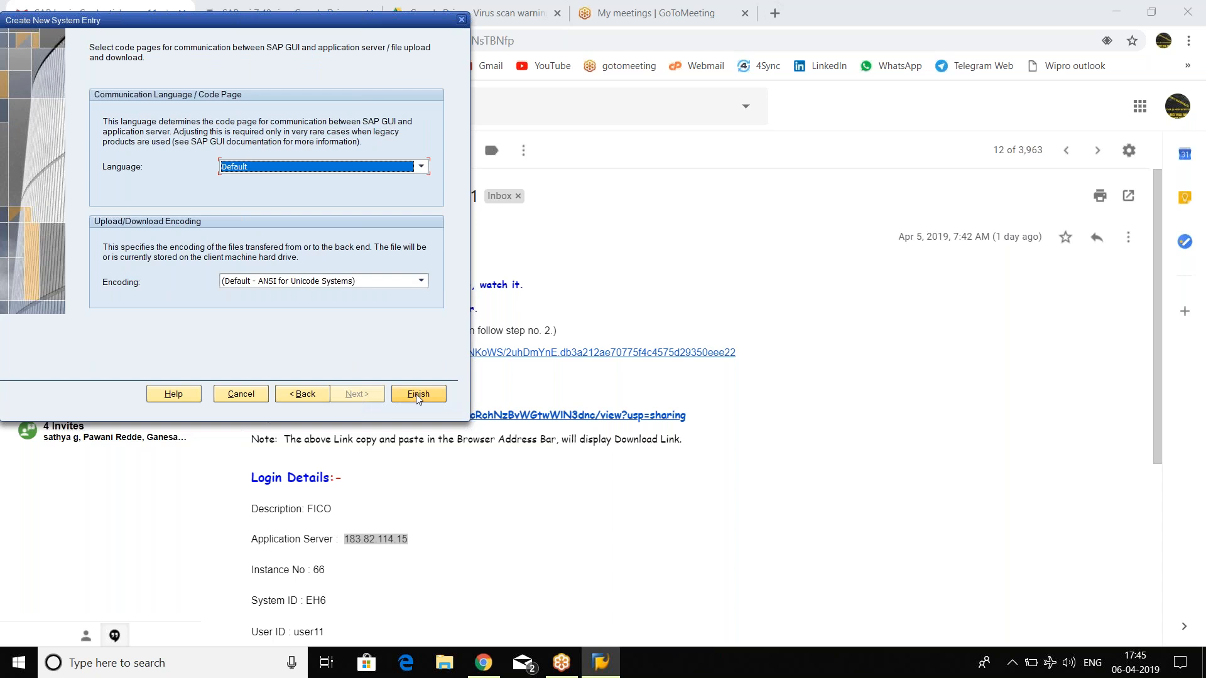
left_click(418, 396)
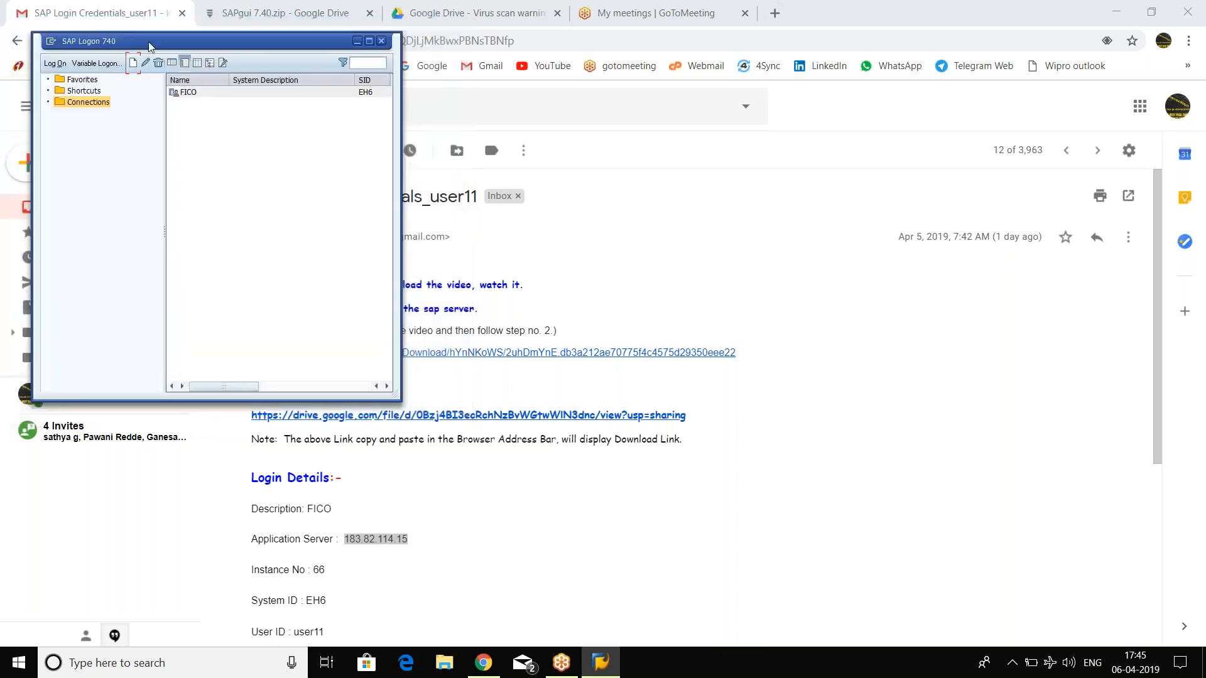
left_click(214, 93)
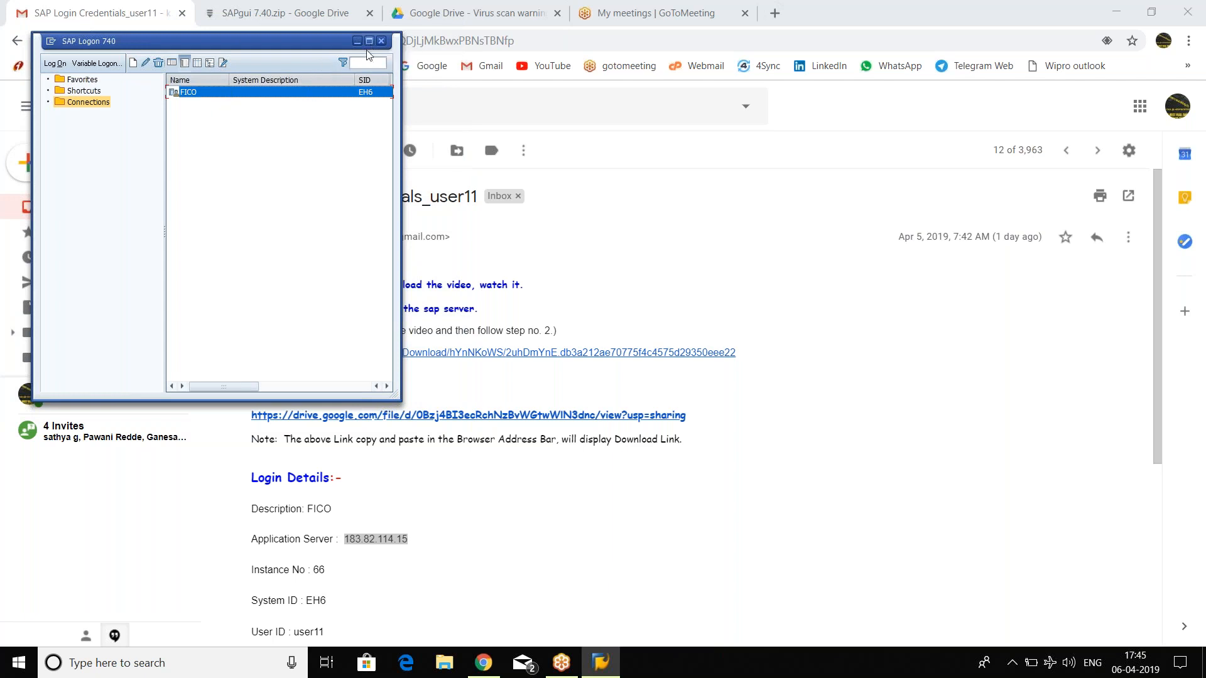
Open the FICO logon screen maximized, then locate the password in the credentials email
double_click(210, 93)
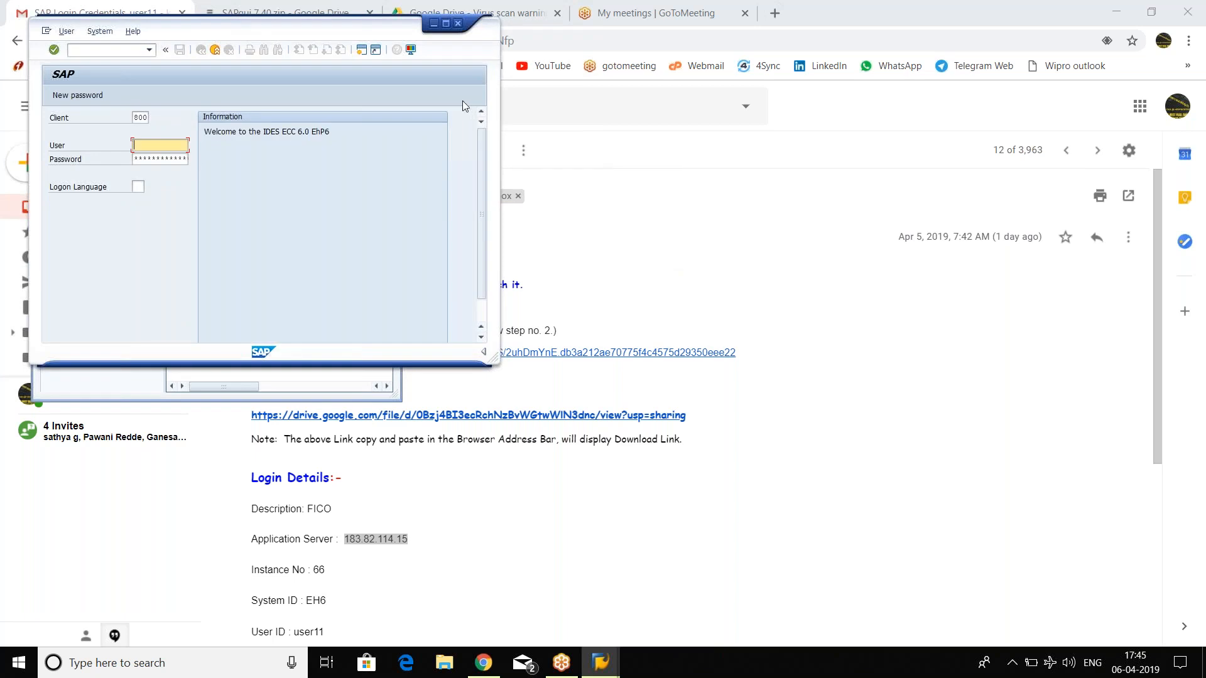
left_click(446, 24)
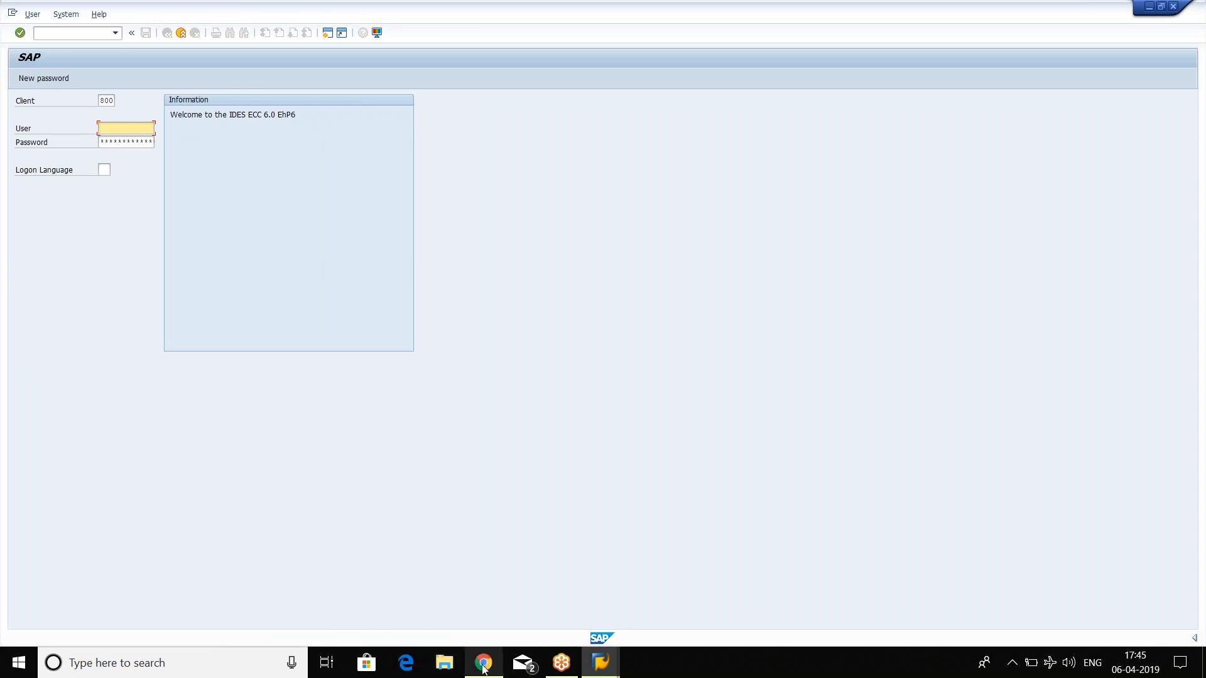
mouse_move(483, 668)
left_click(529, 605)
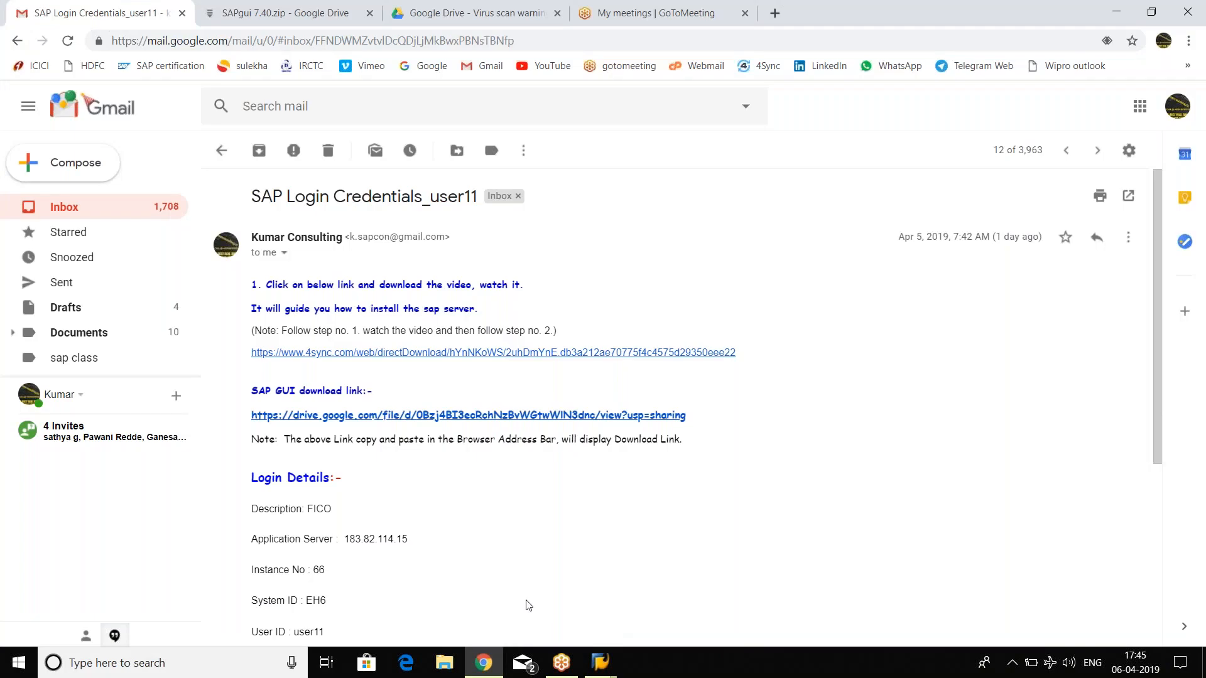
scroll(529, 605, "down", 2)
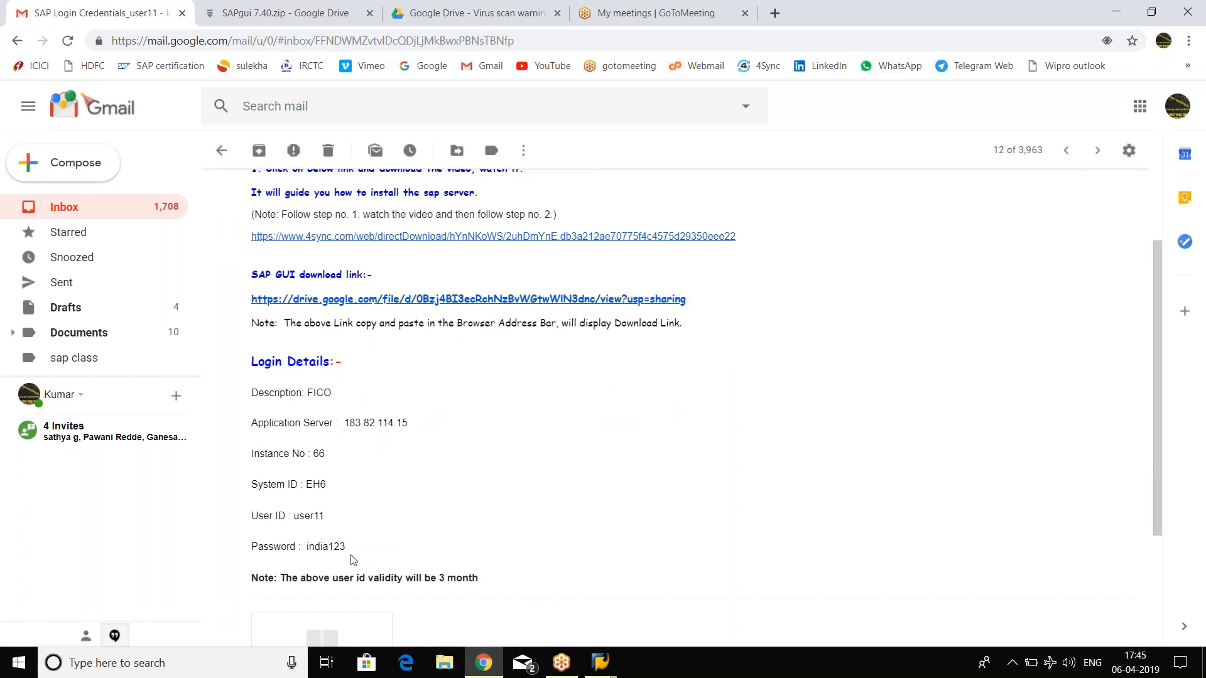
left_click_drag(347, 547, 307, 545)
left_click(362, 539)
Log on to client 800 with the assigned user ID in capitals and the initial password
key("alt+Tab")
key("Caps_Lock")
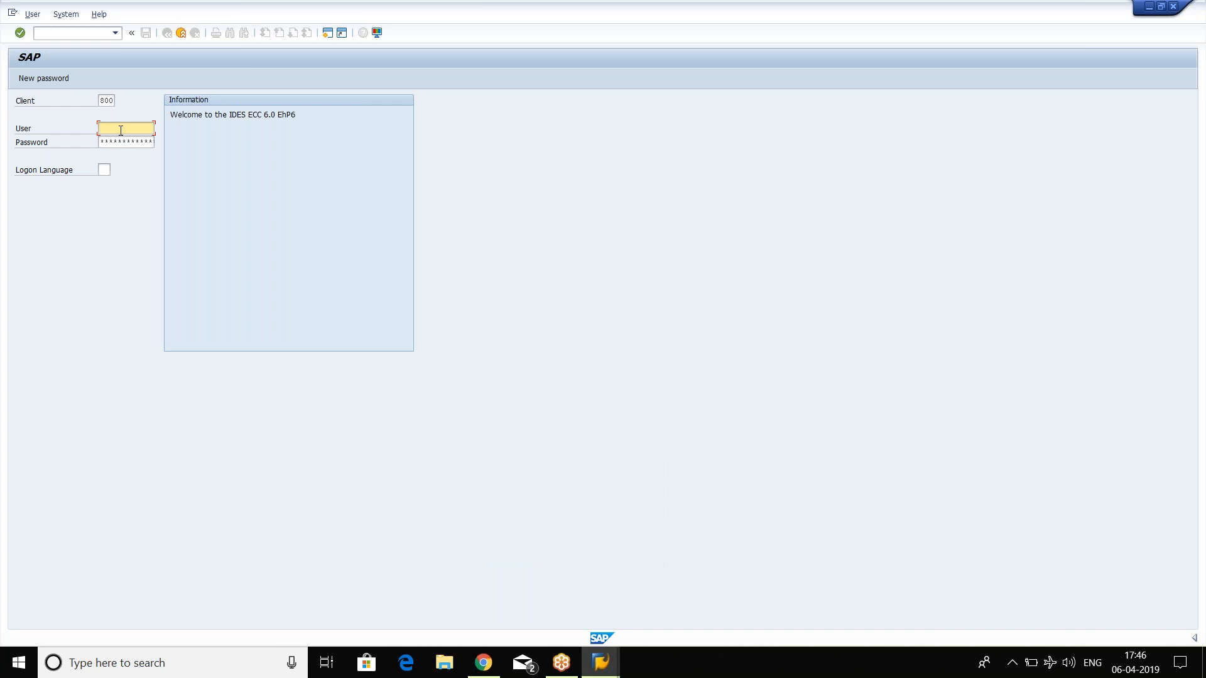
type("user1")
key("BackSpace")
key("BackSpace")
key("BackSpace")
key("BackSpace")
key("BackSpace")
key("BackSpace")
key("Caps_Lock")
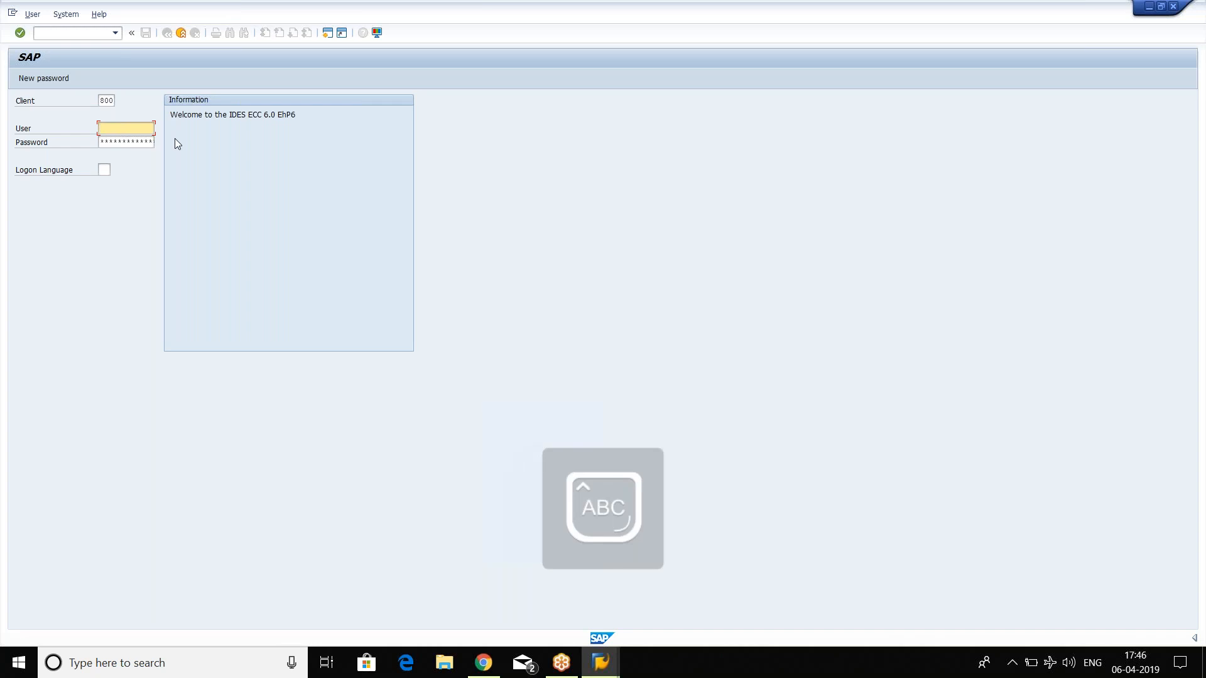
type("USER11")
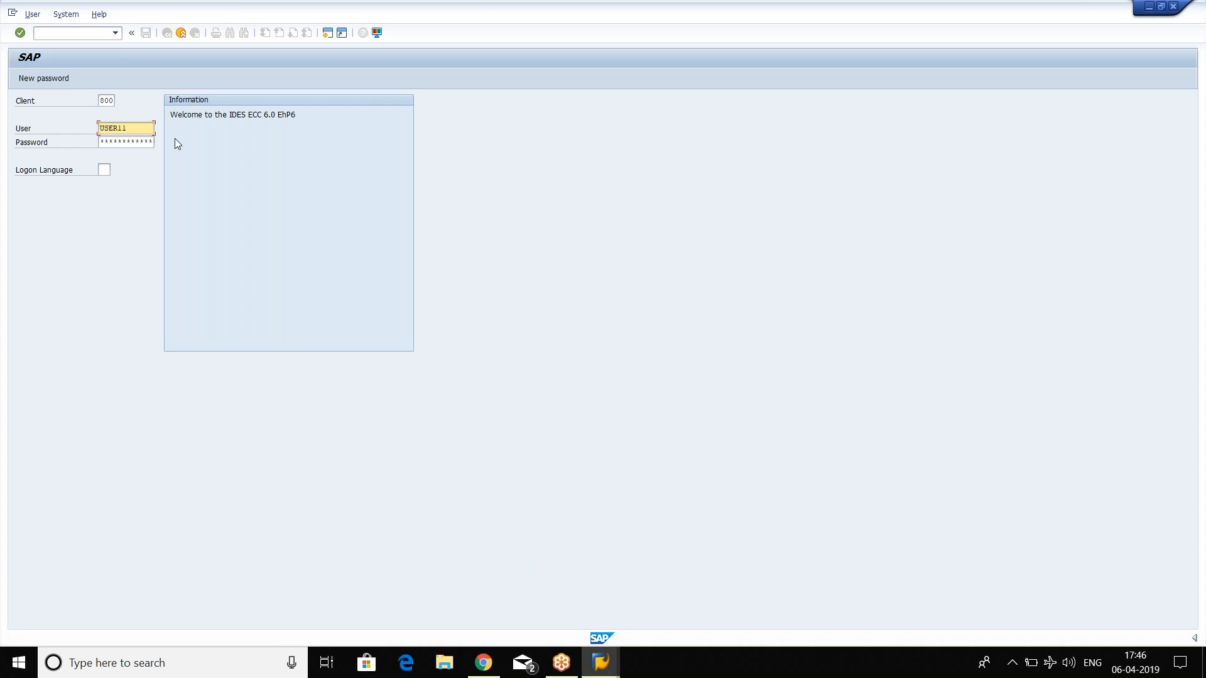
key("Caps_Lock")
key("Tab")
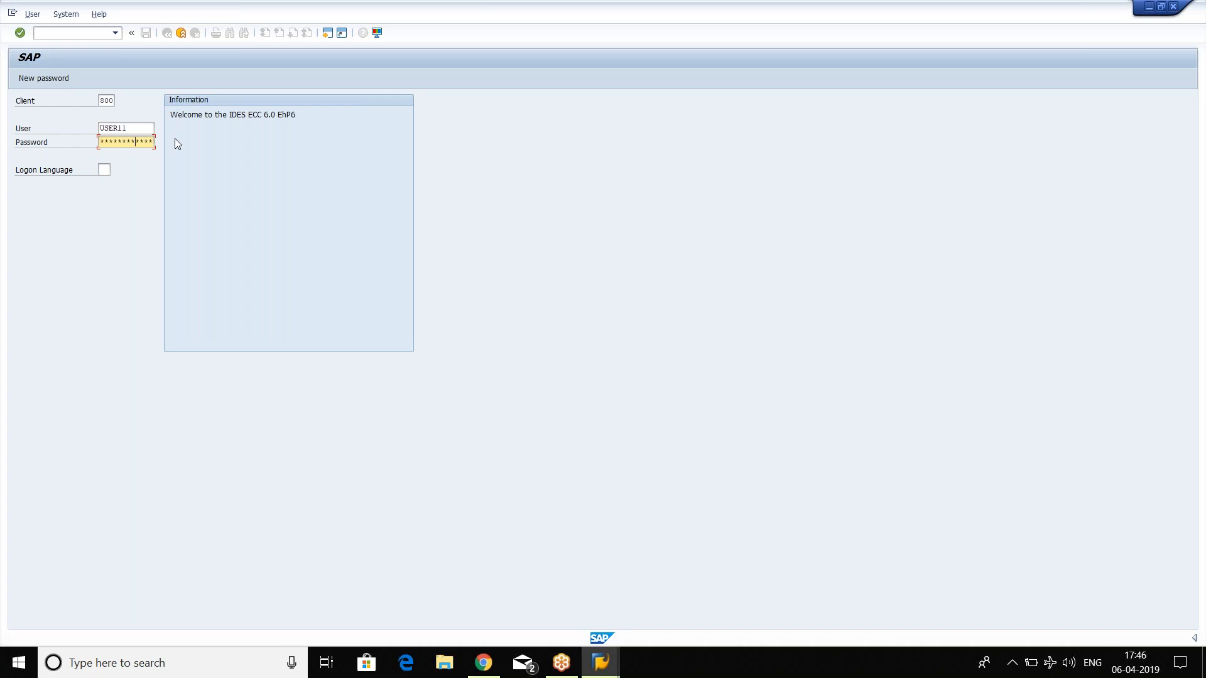
key("Return")
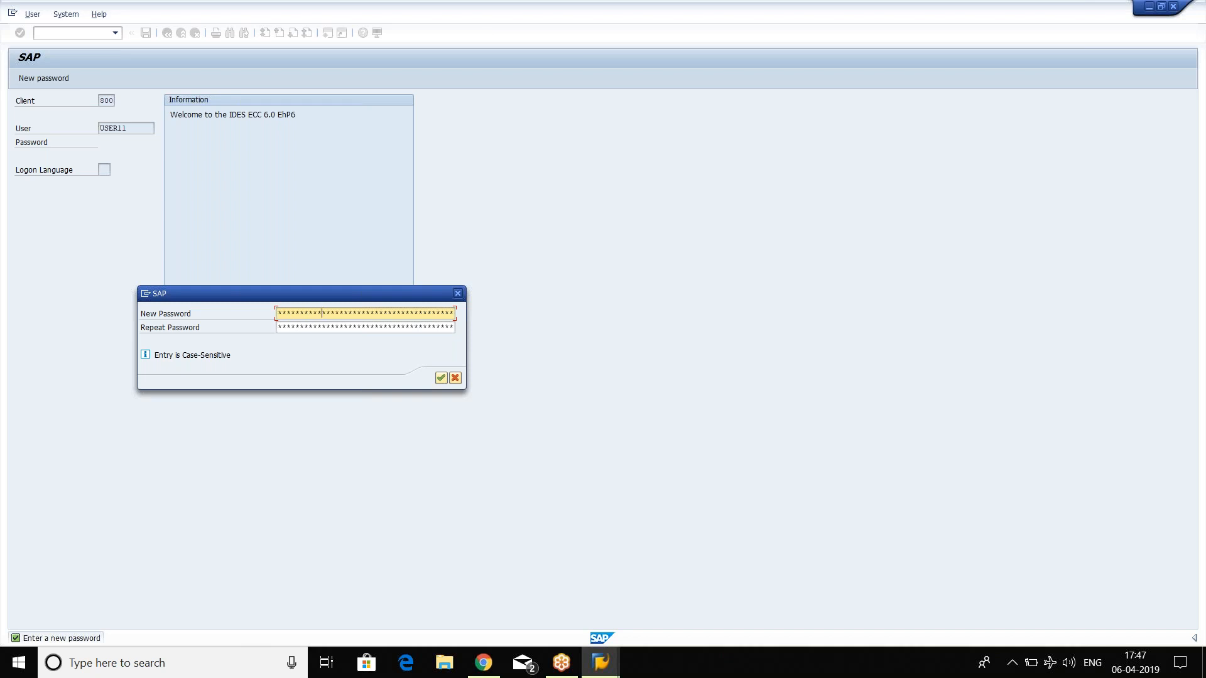
Enter and repeat the new password, confirm it, and dismiss the copyright notice
key("Tab")
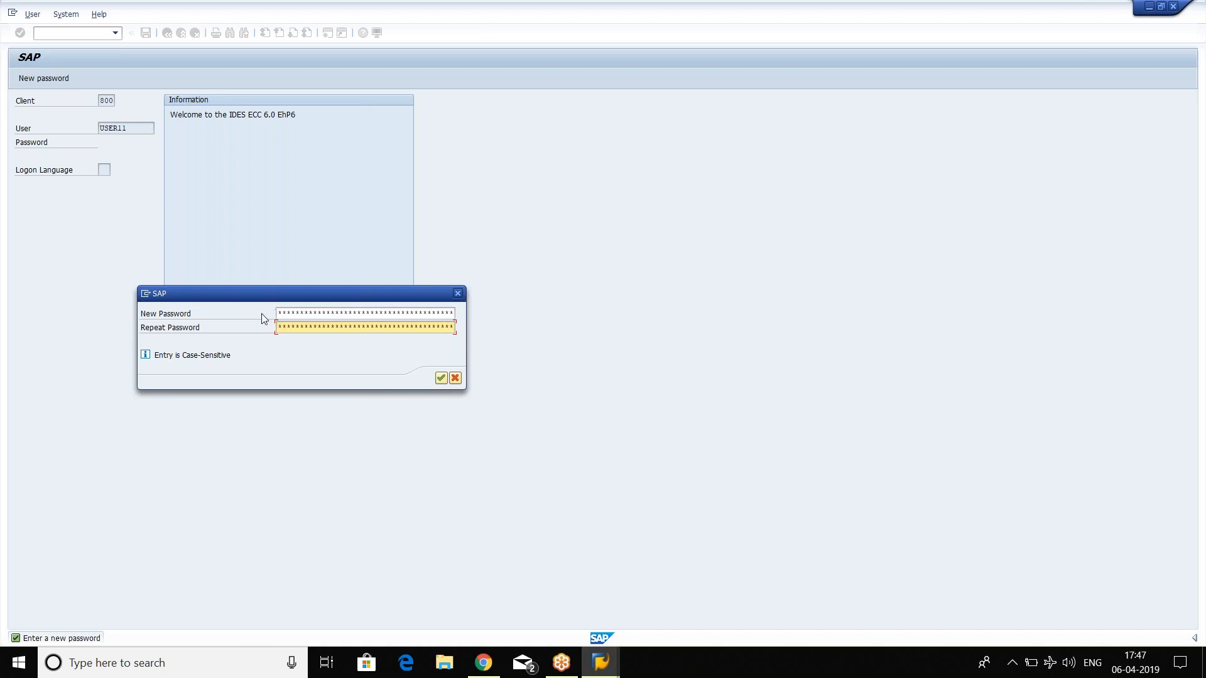
left_click(441, 378)
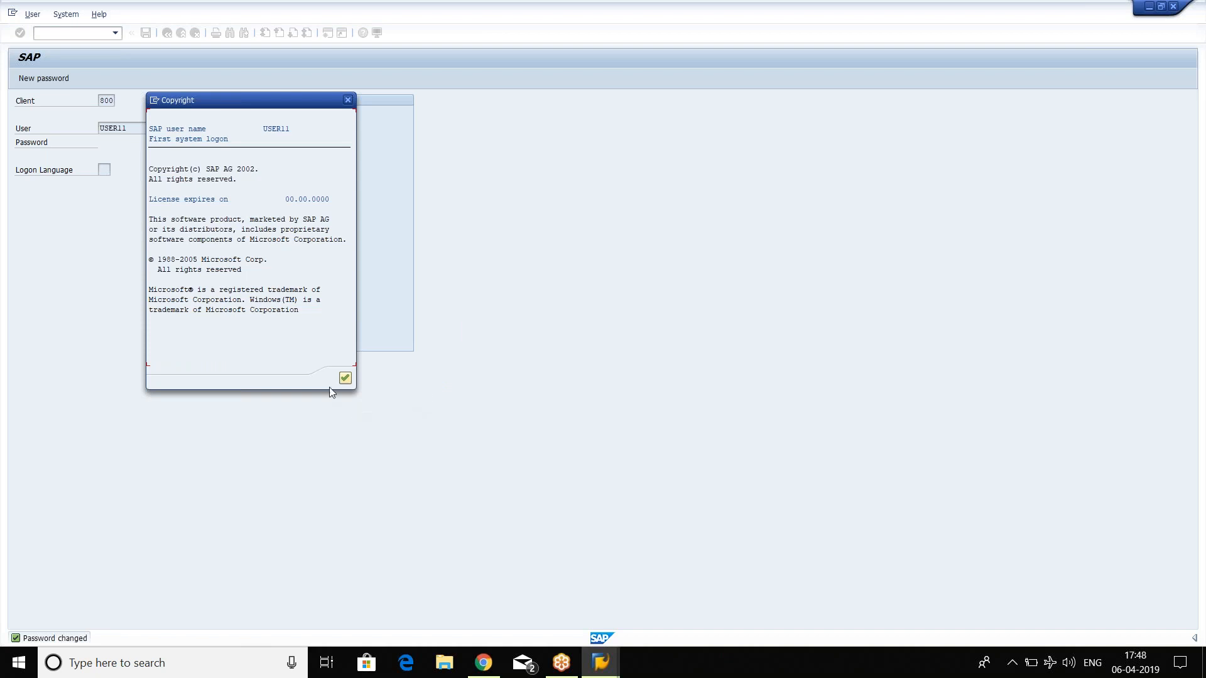
left_click(345, 378)
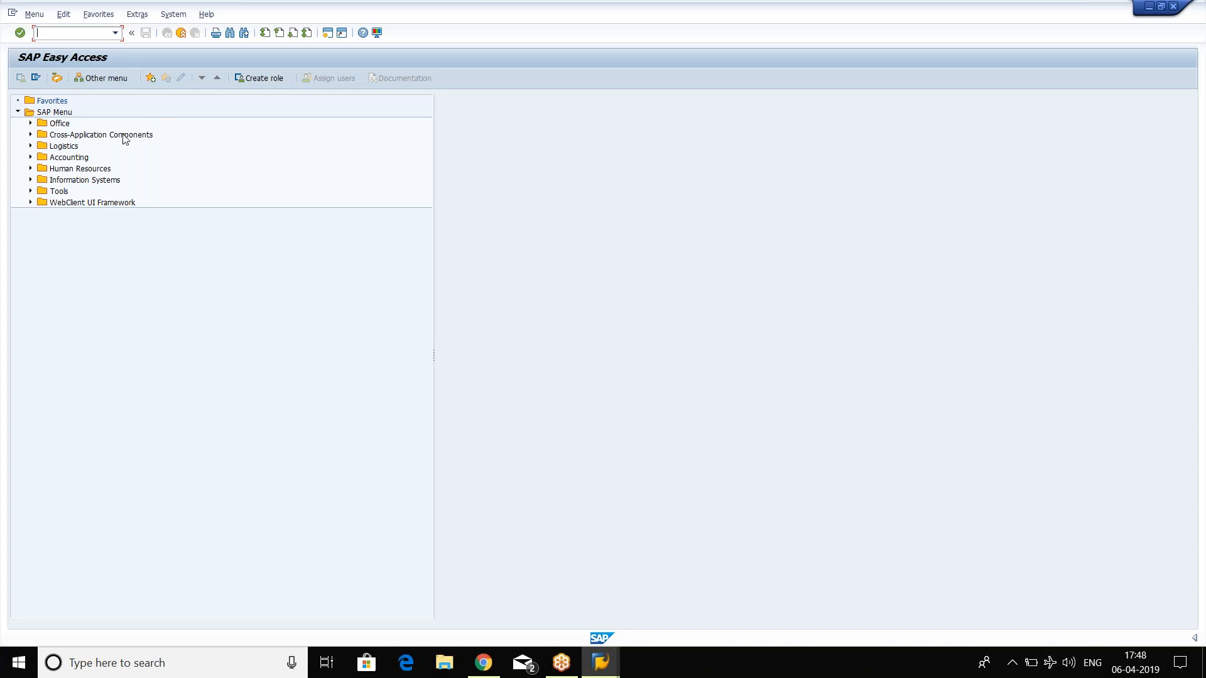
Log off the SAP session via System > Log off and confirm with Yes
left_click(176, 15)
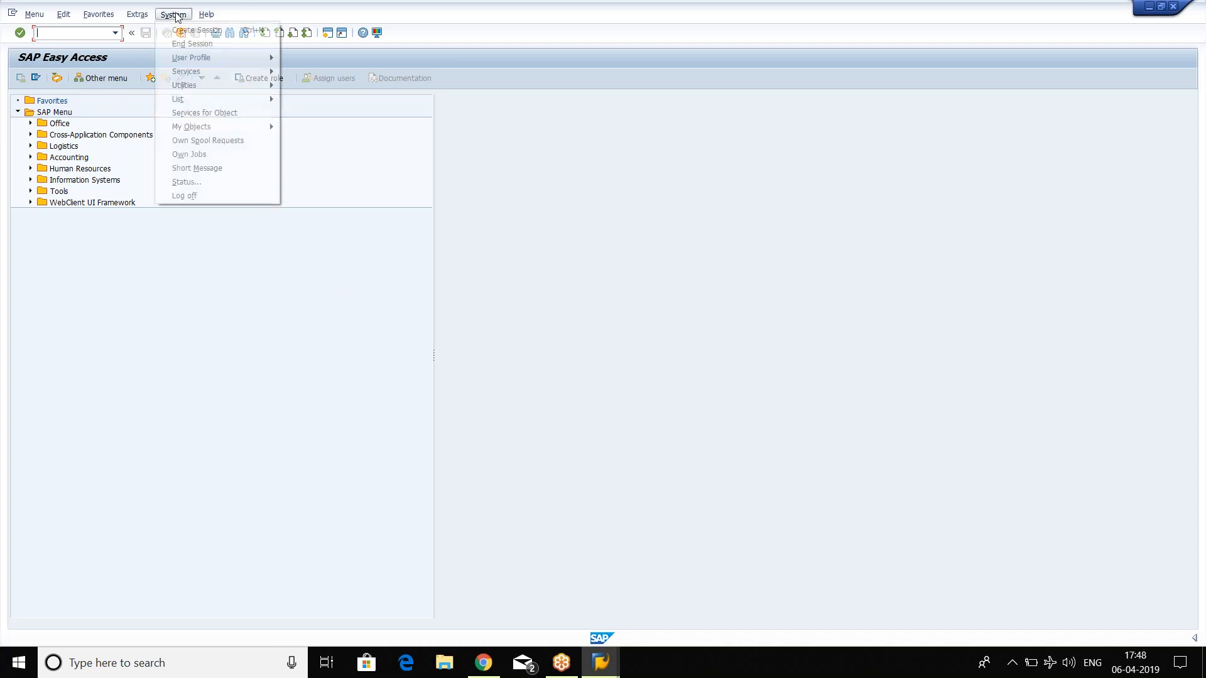
left_click(184, 196)
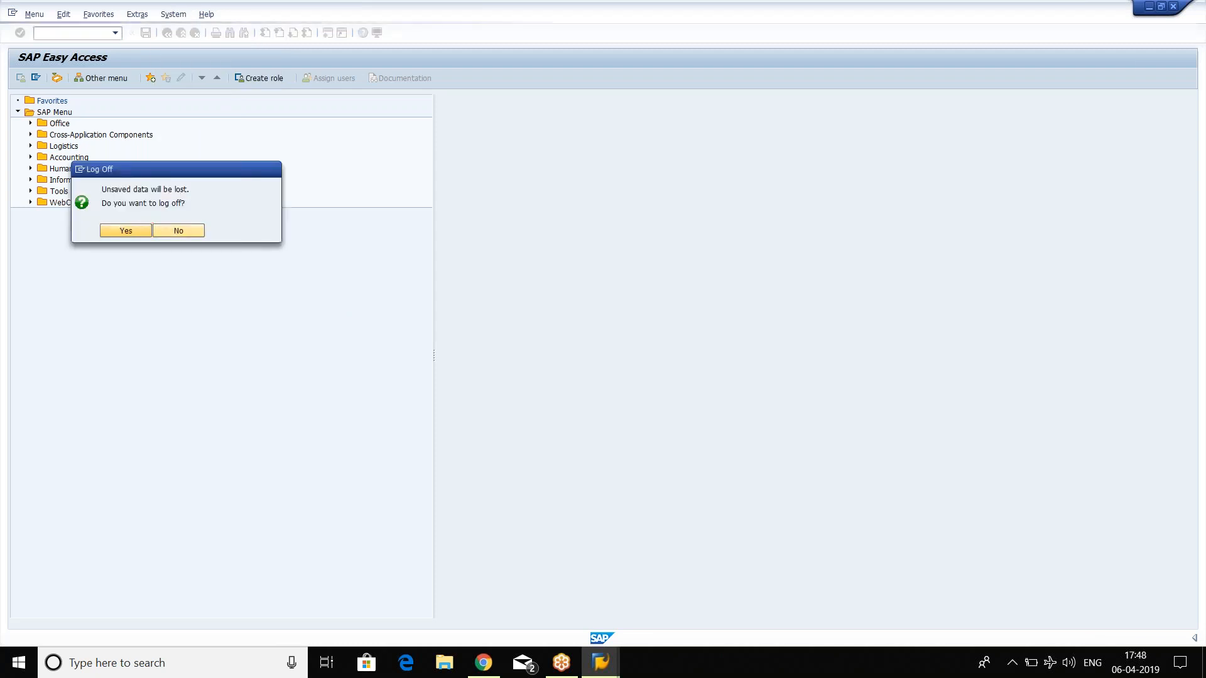
left_click(125, 232)
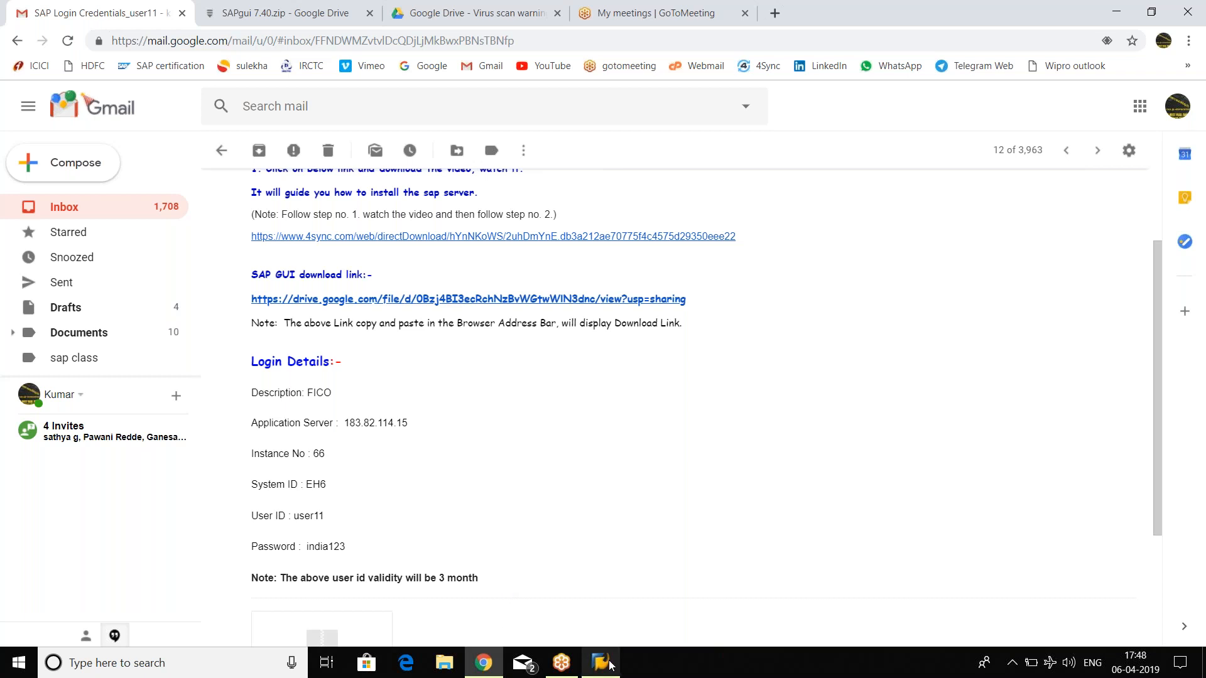
Bring the SAP Logon window forward from the taskbar and close it
mouse_move(606, 663)
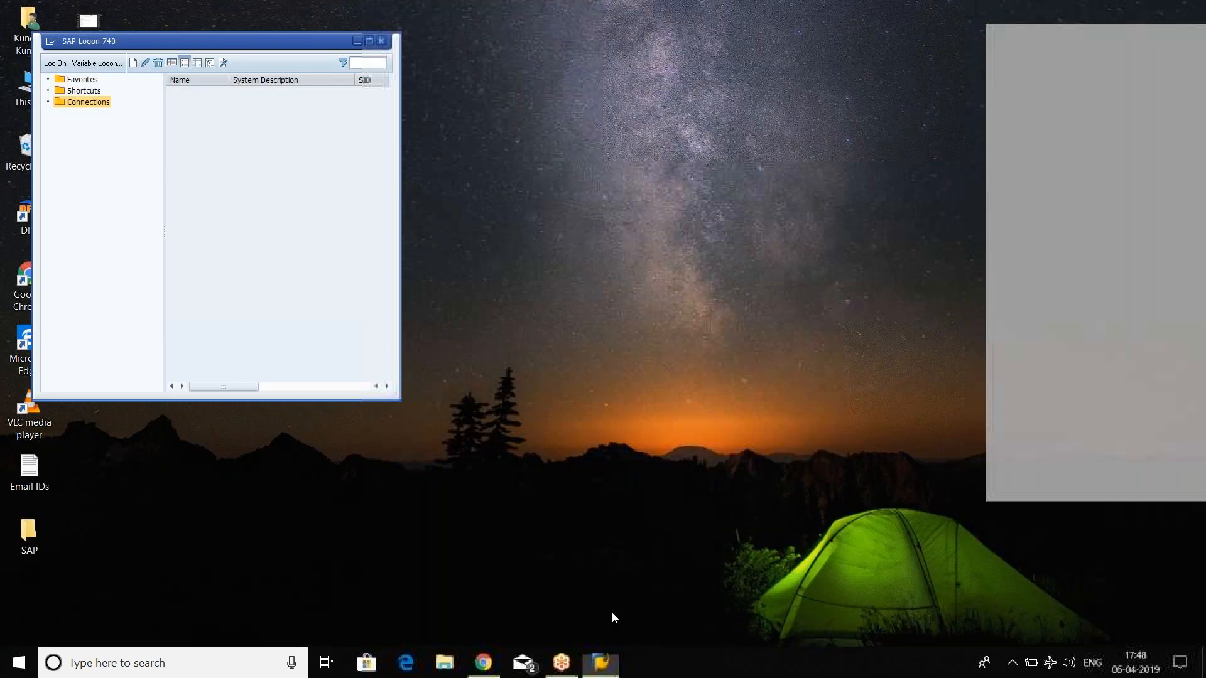
left_click(612, 612)
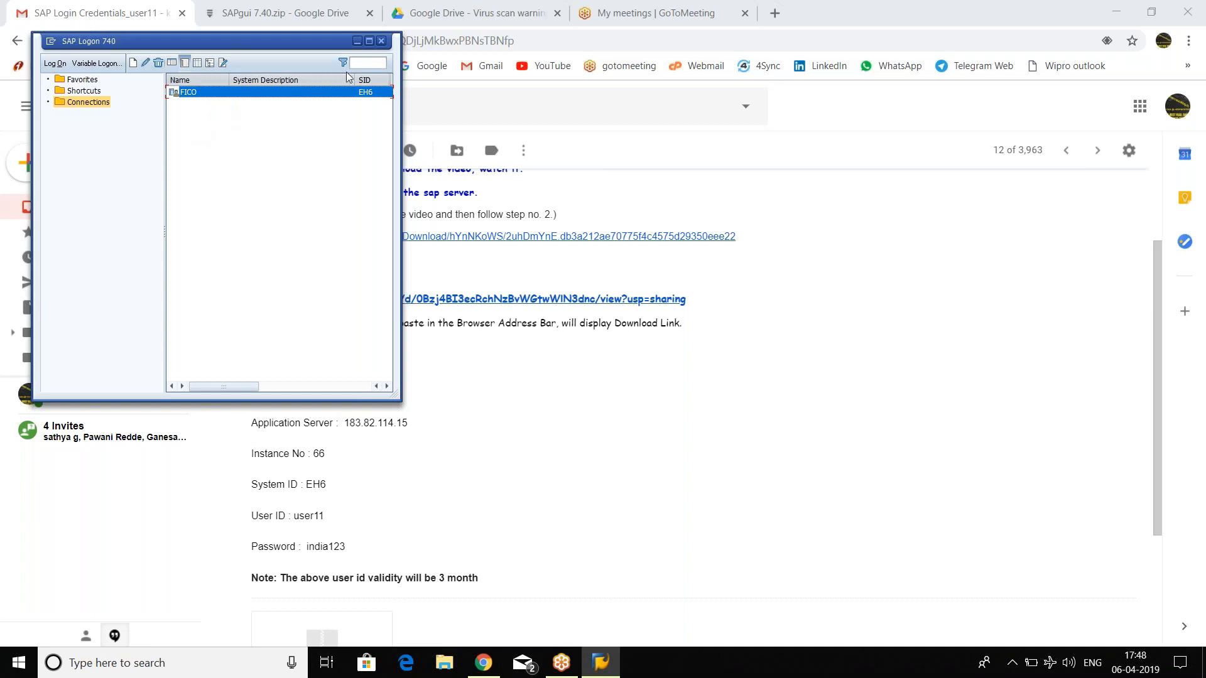
left_click(383, 40)
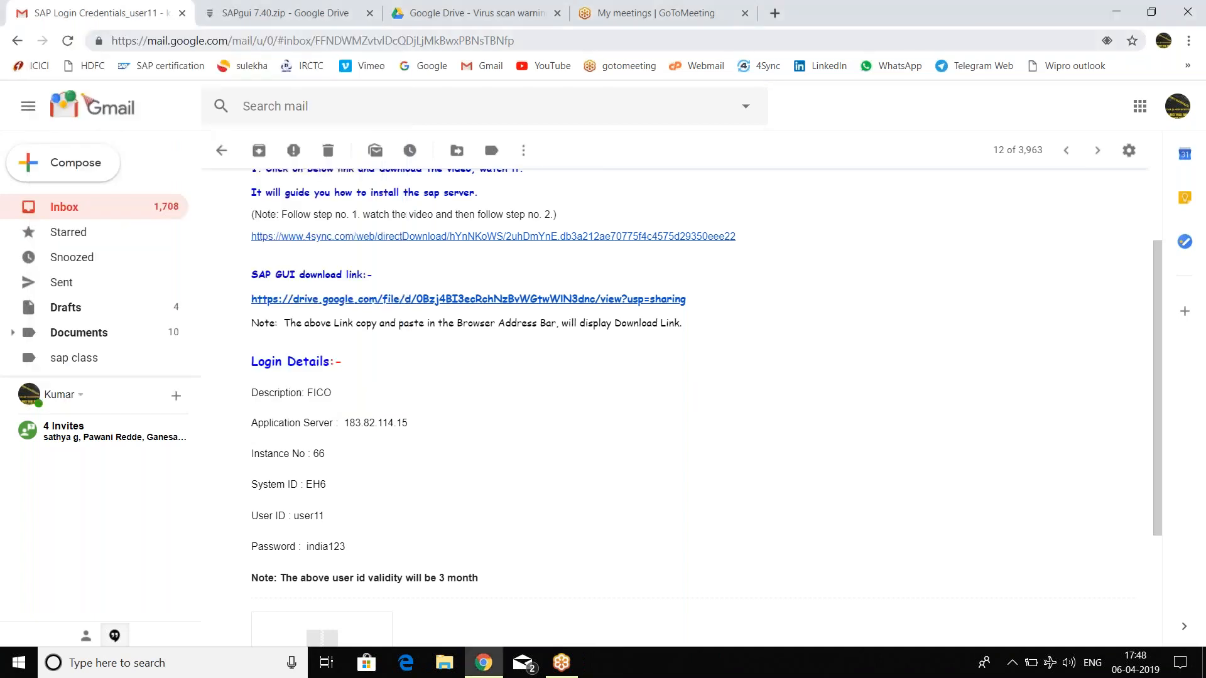
Relaunch SAP Logon from the desktop icon and log on to the FICO connection
key("super+d")
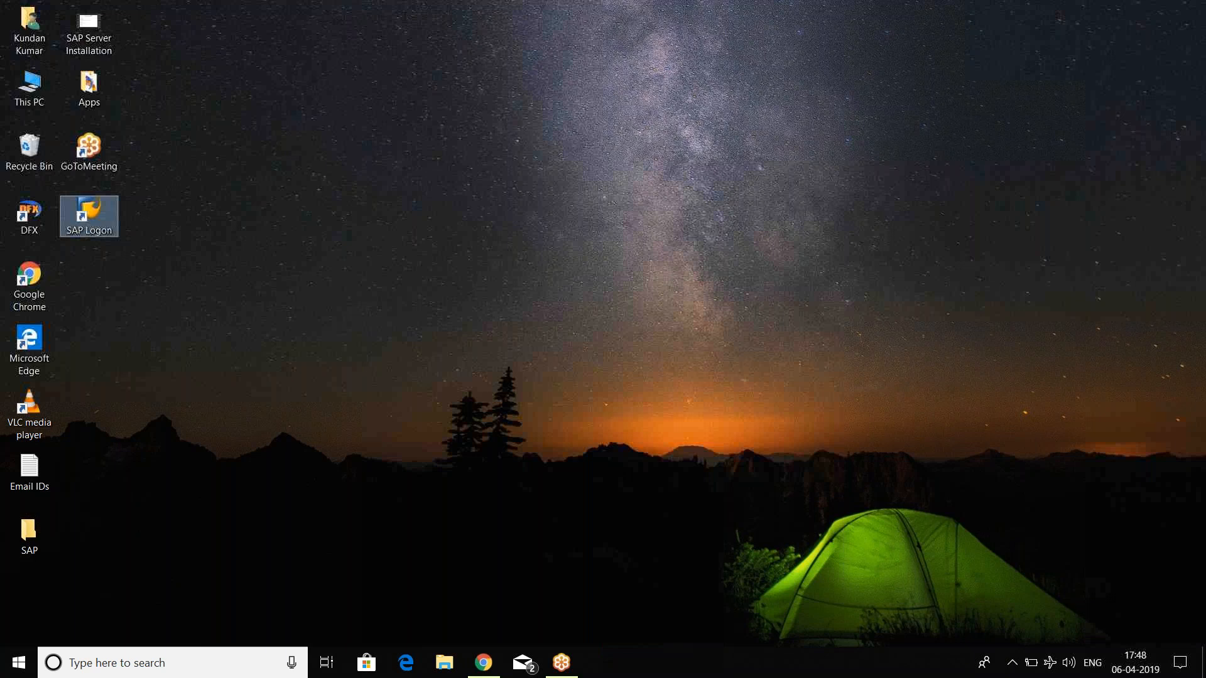
double_click(94, 214)
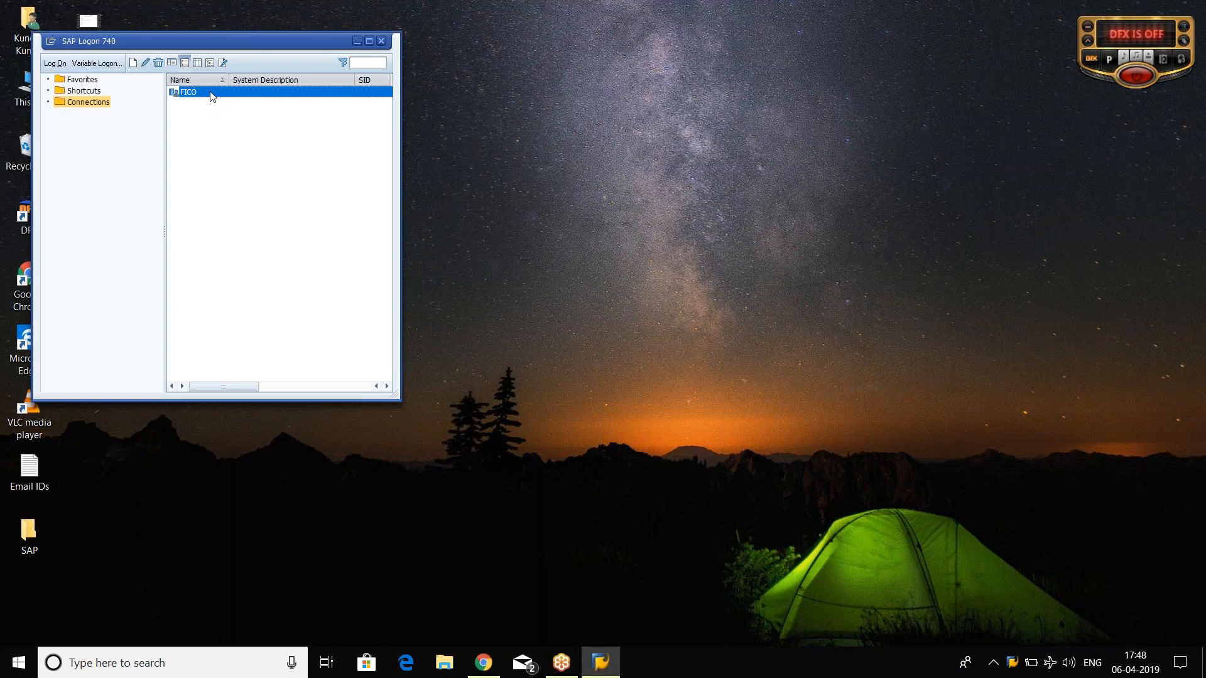
left_click(55, 63)
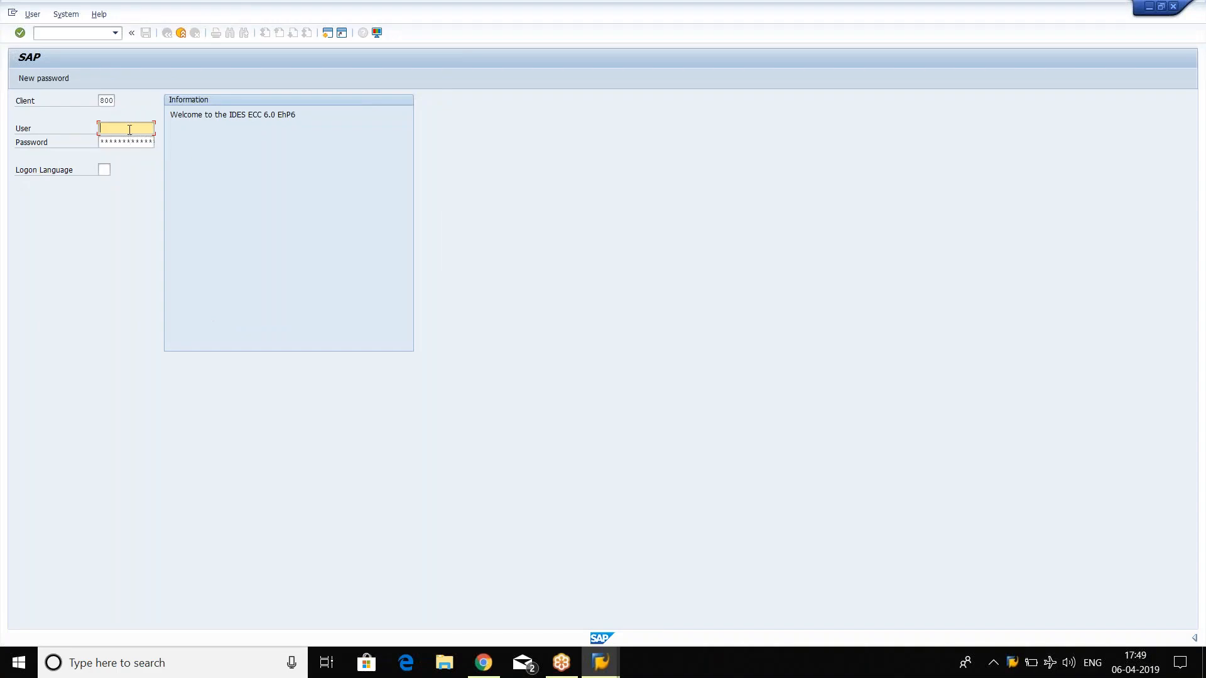
Pick the saved user ID from the User field history and log on with the new password
left_click(129, 129)
key("Down")
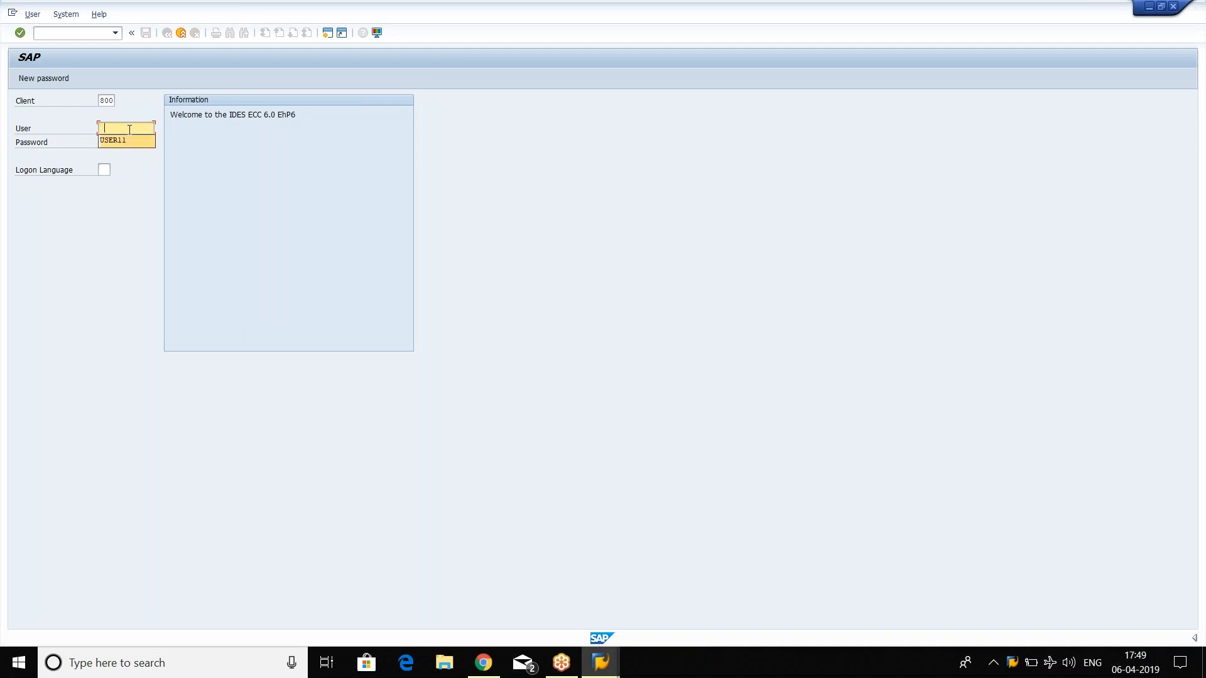
key("Return")
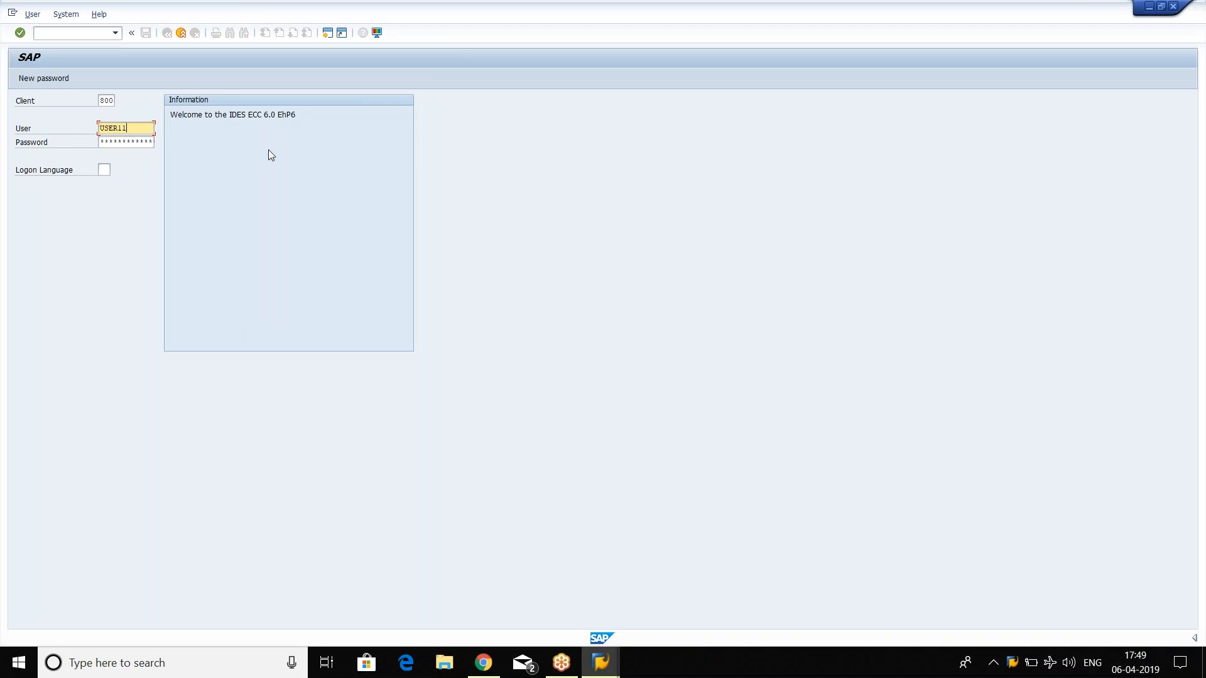
key("Tab")
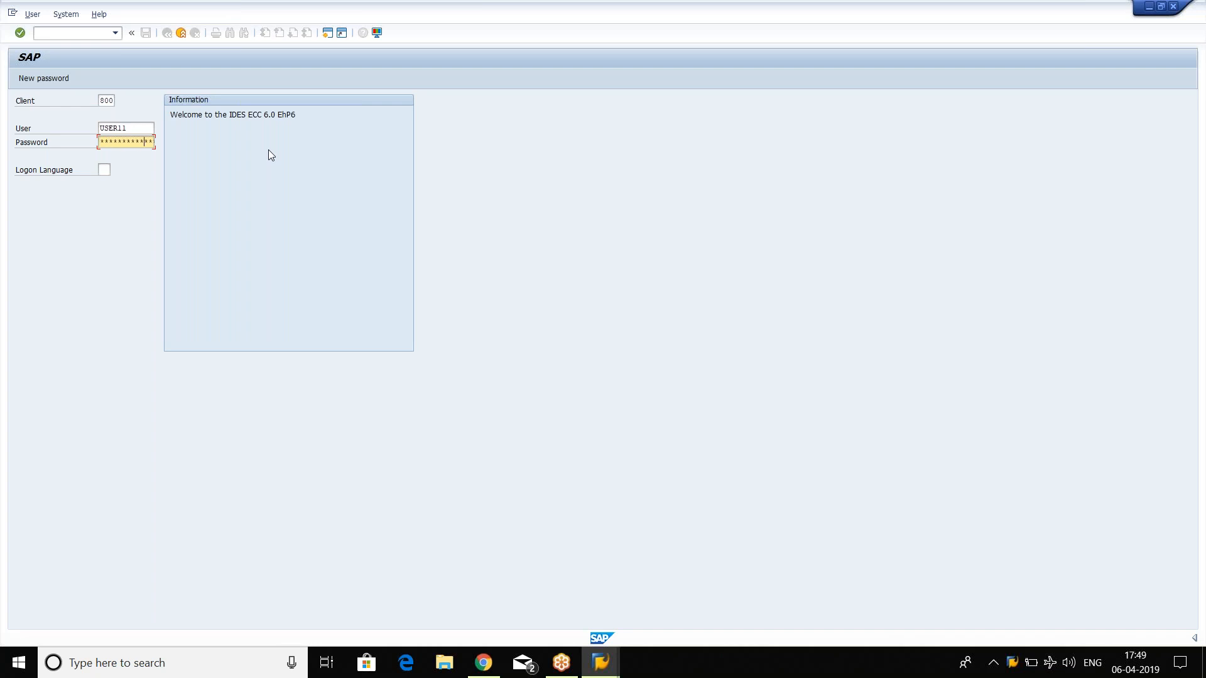
key("Return")
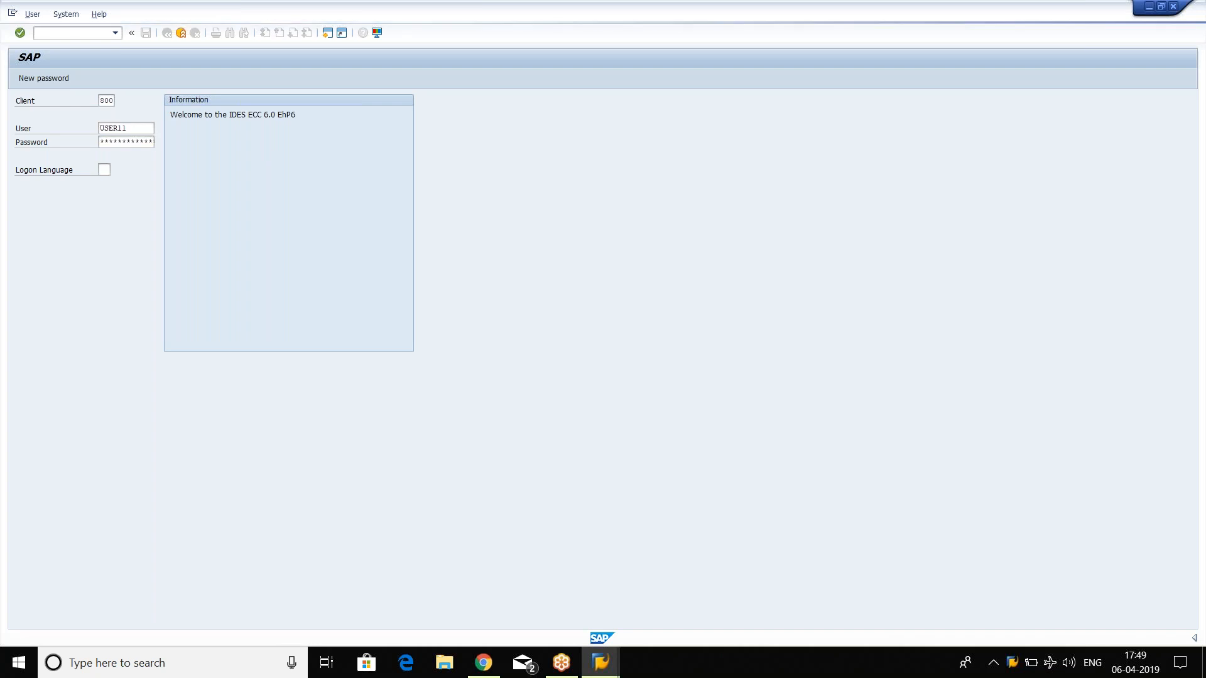